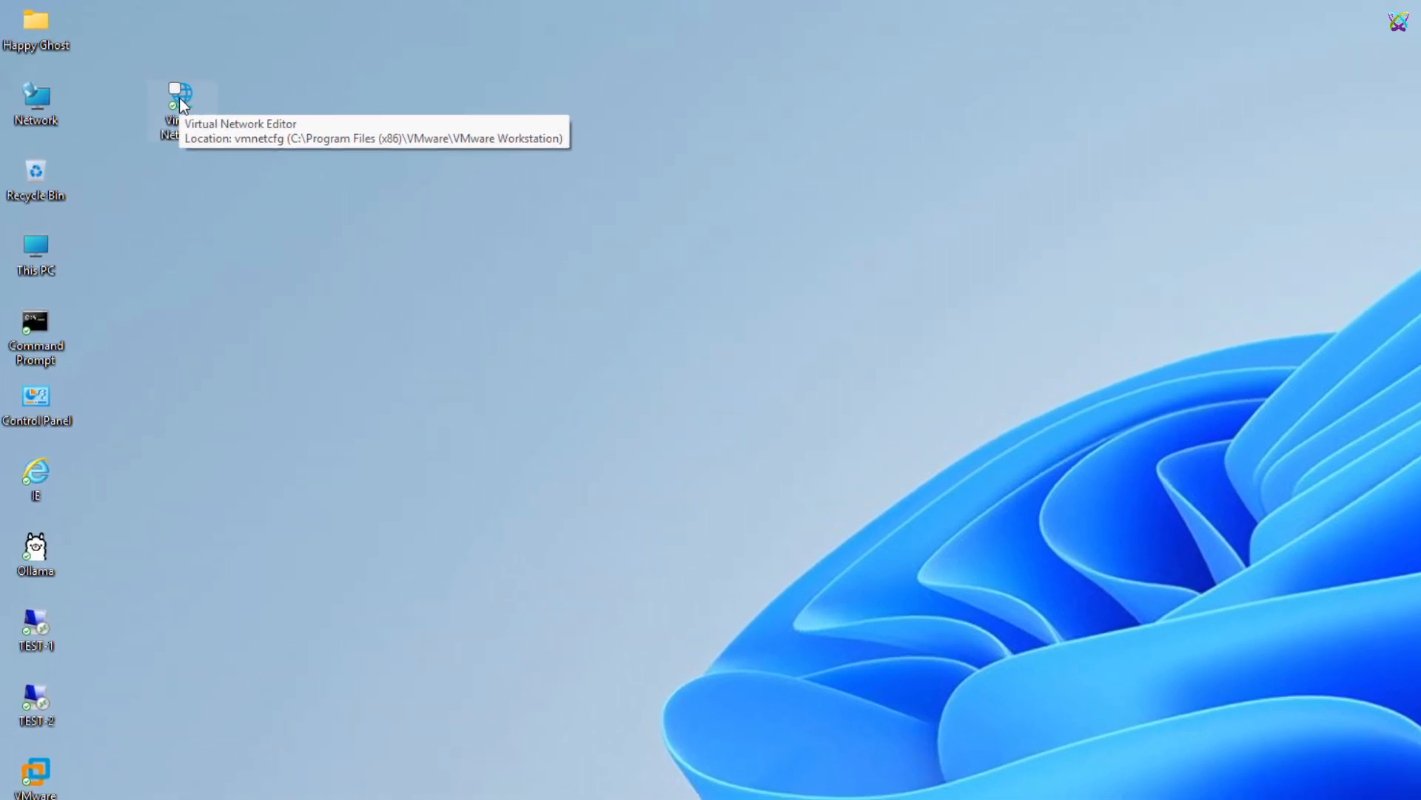
Launch the Virtual Network Editor as administrator and restore its default network settings
right_click(145, 79)
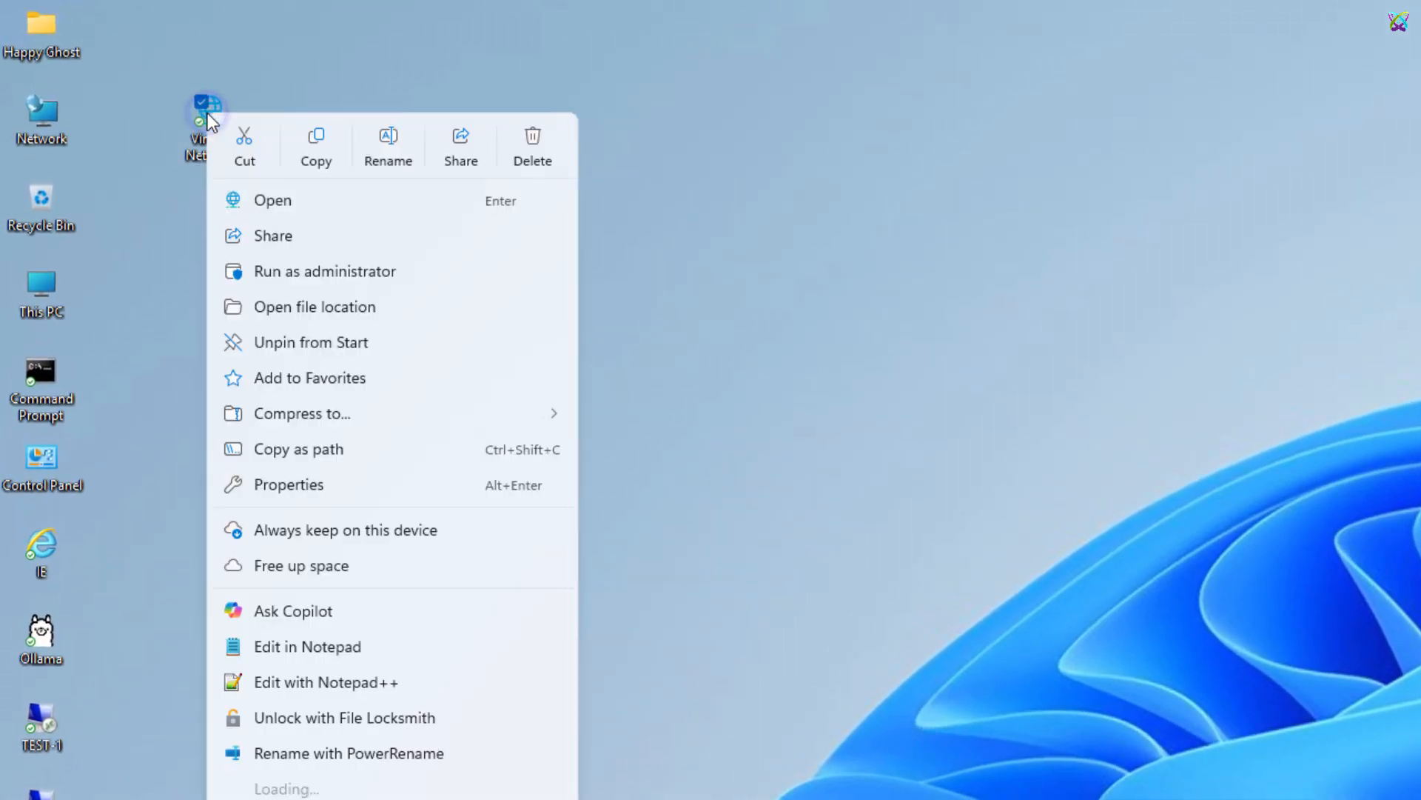
click(416, 278)
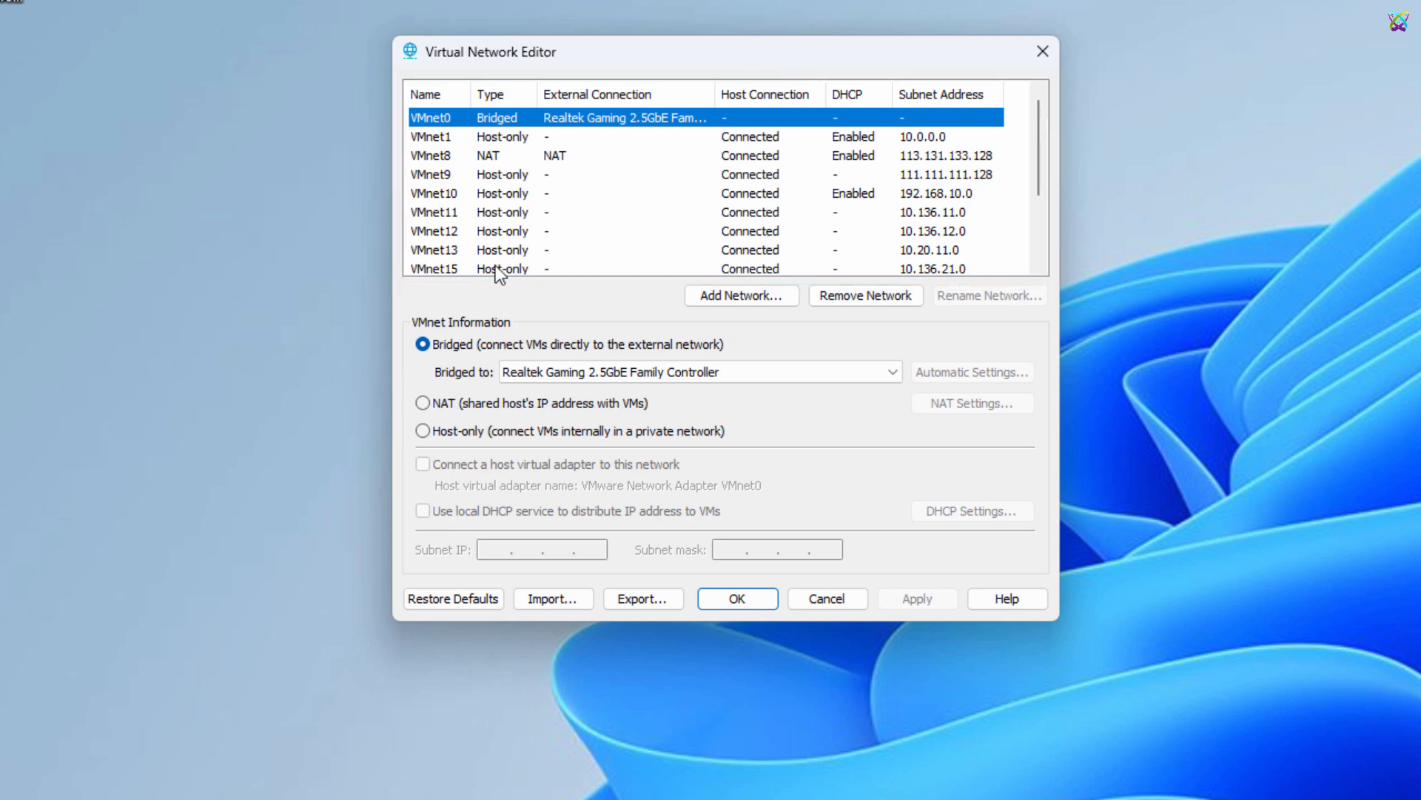
click(467, 598)
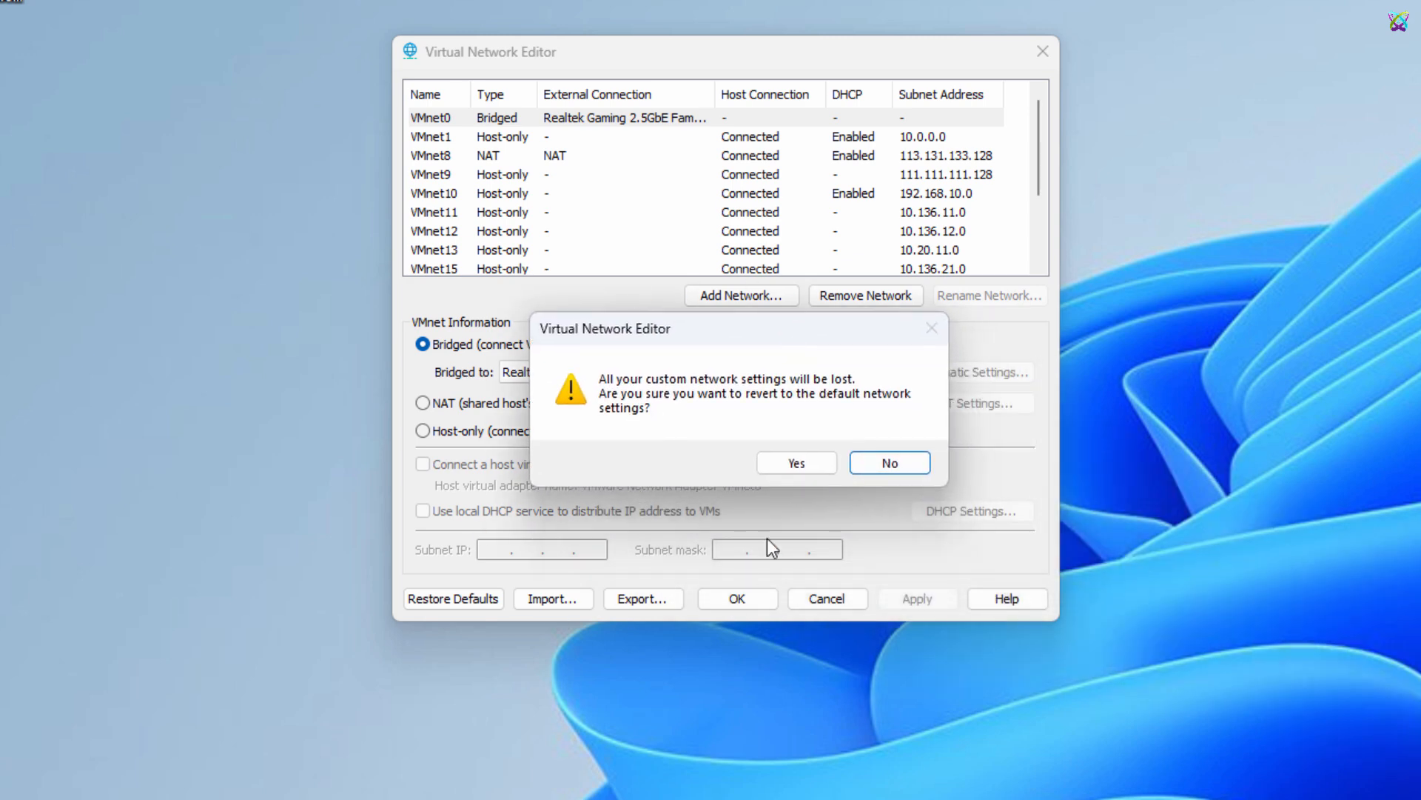
click(794, 464)
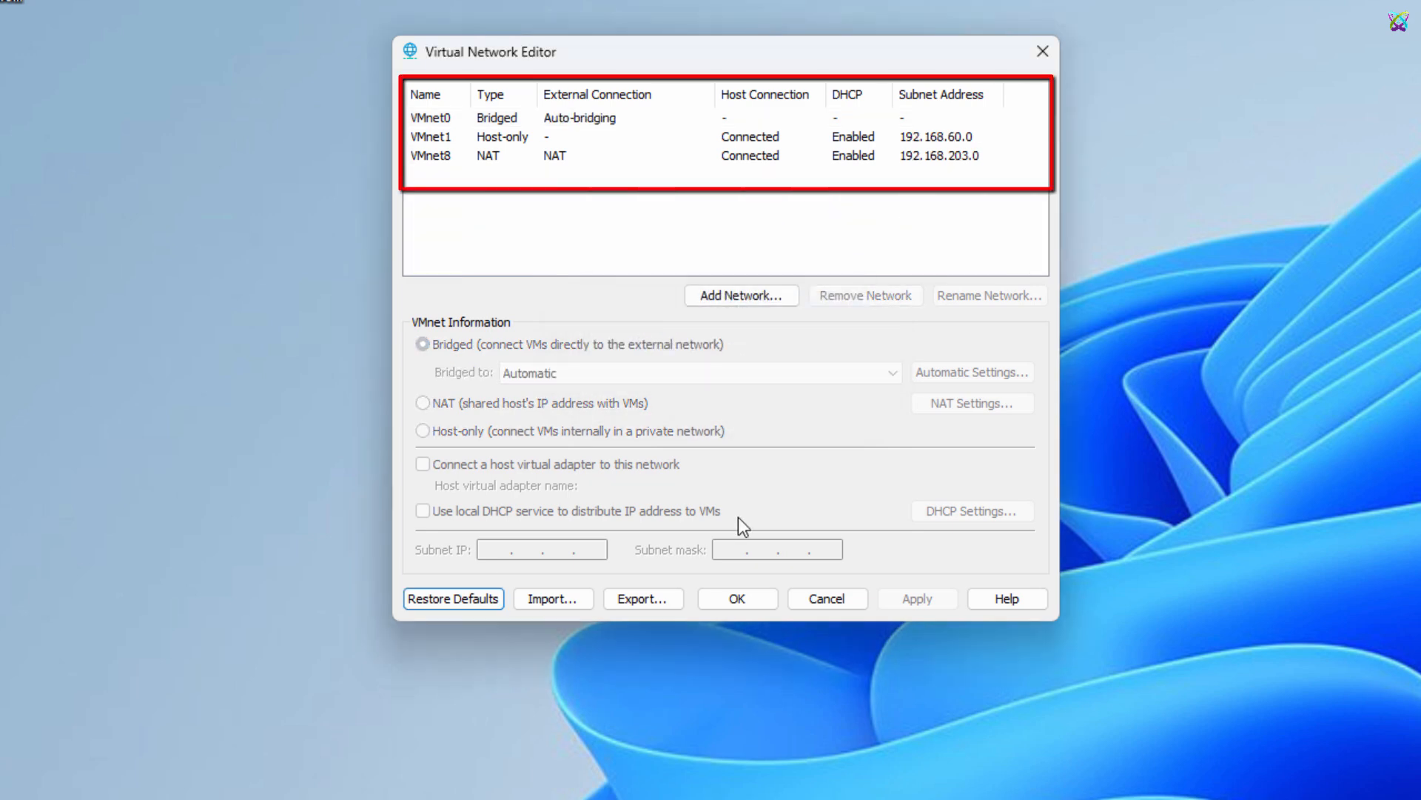
Review the default VMnet0, VMnet1 and VMnet8 networks and their settings
click(437, 117)
click(438, 136)
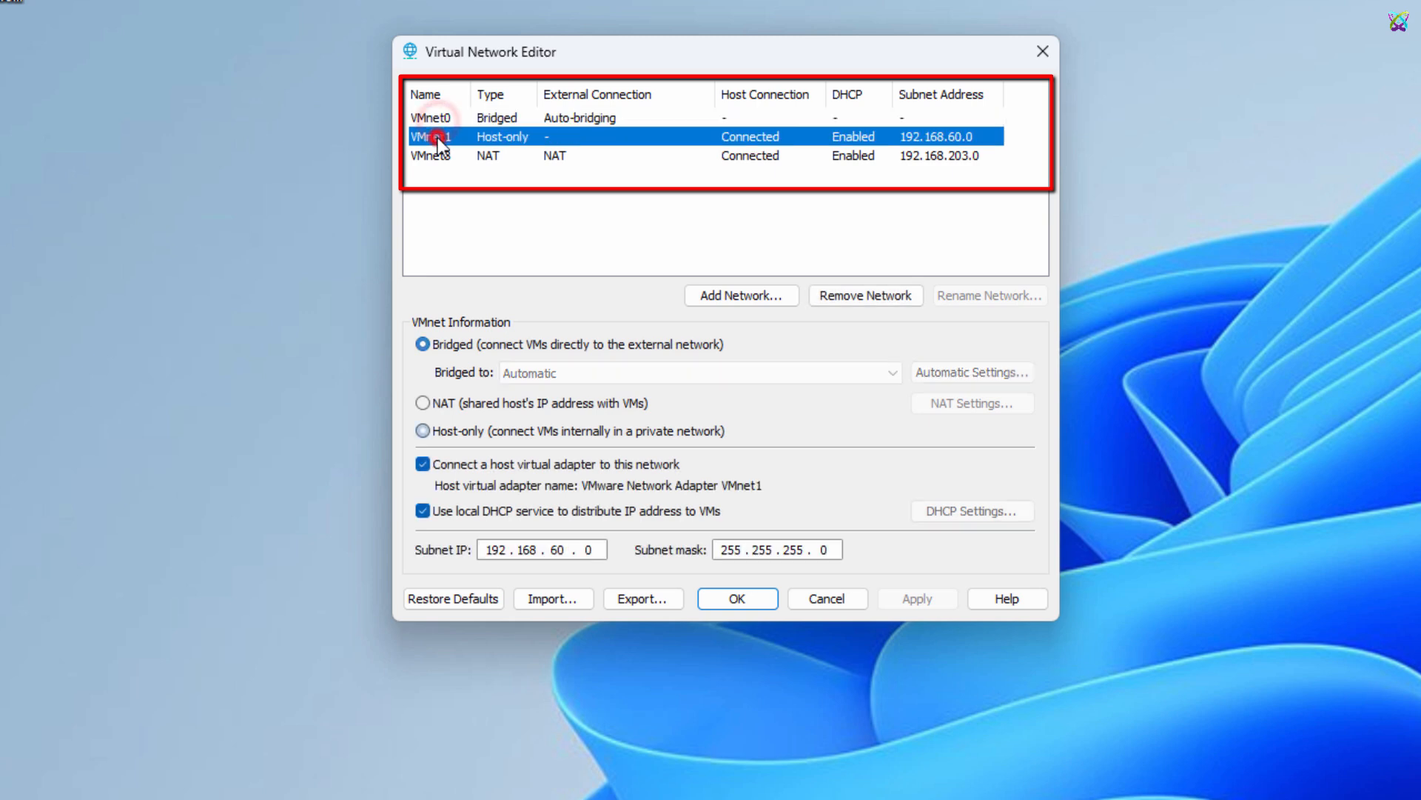
click(435, 155)
click(509, 138)
click(507, 119)
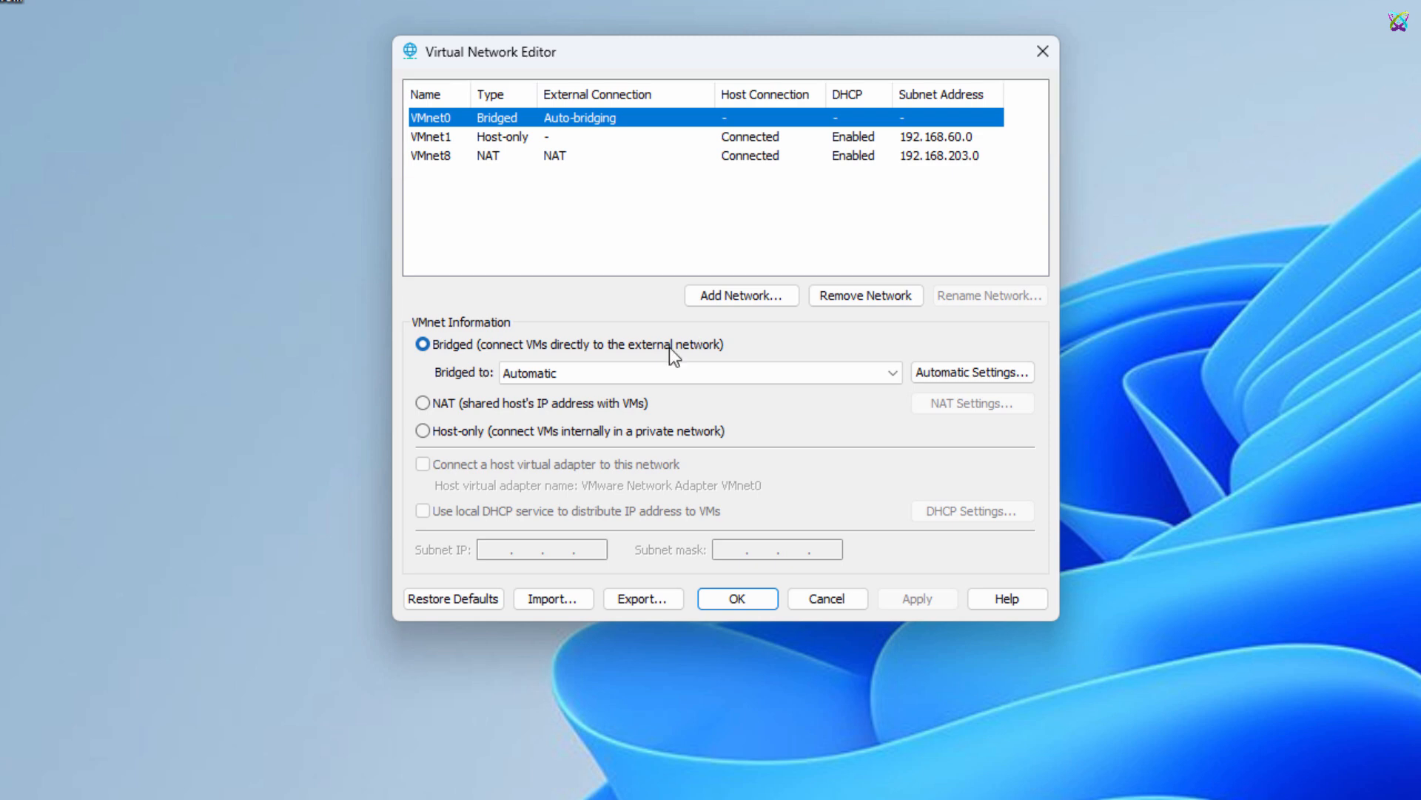
Add VMnet11 as a new virtual network
click(760, 301)
click(819, 326)
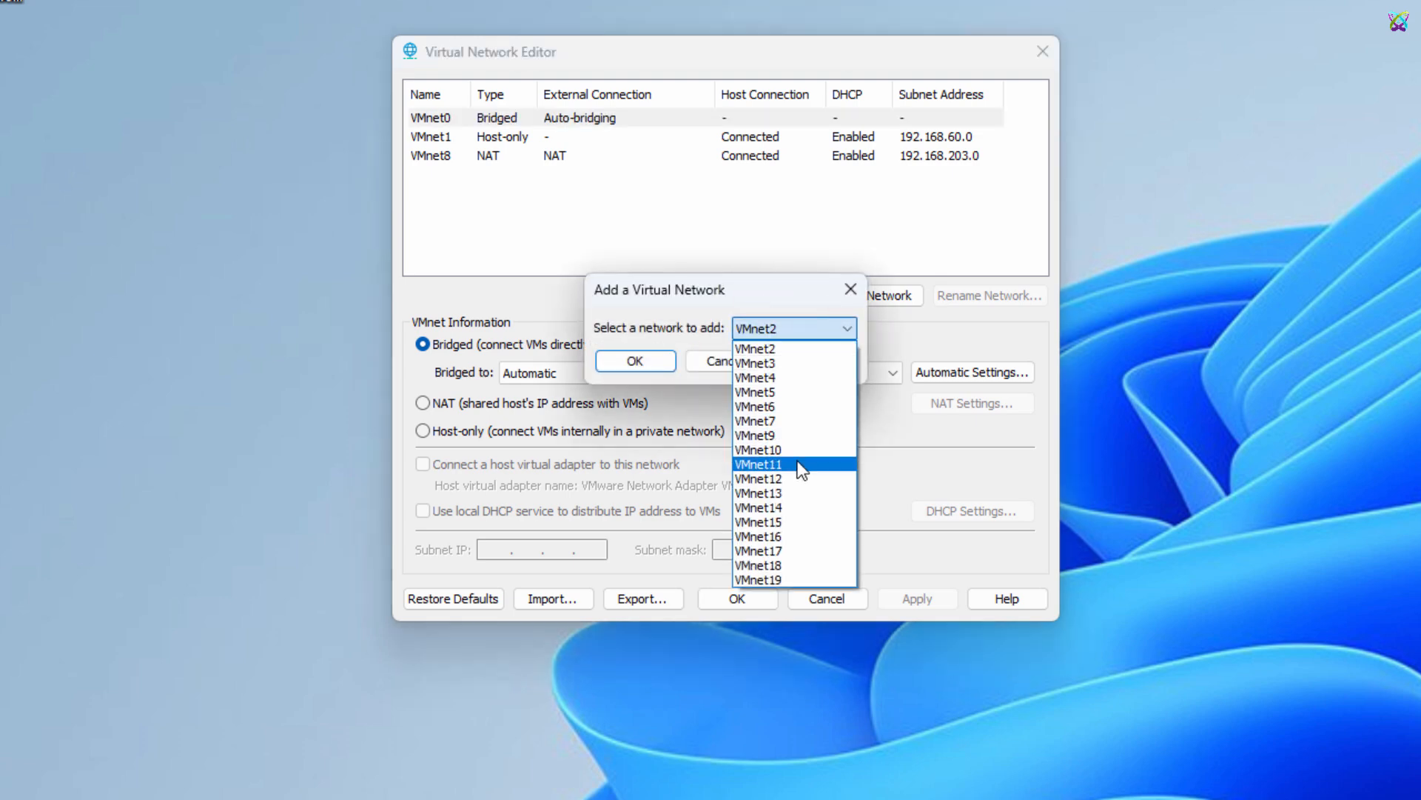
click(802, 464)
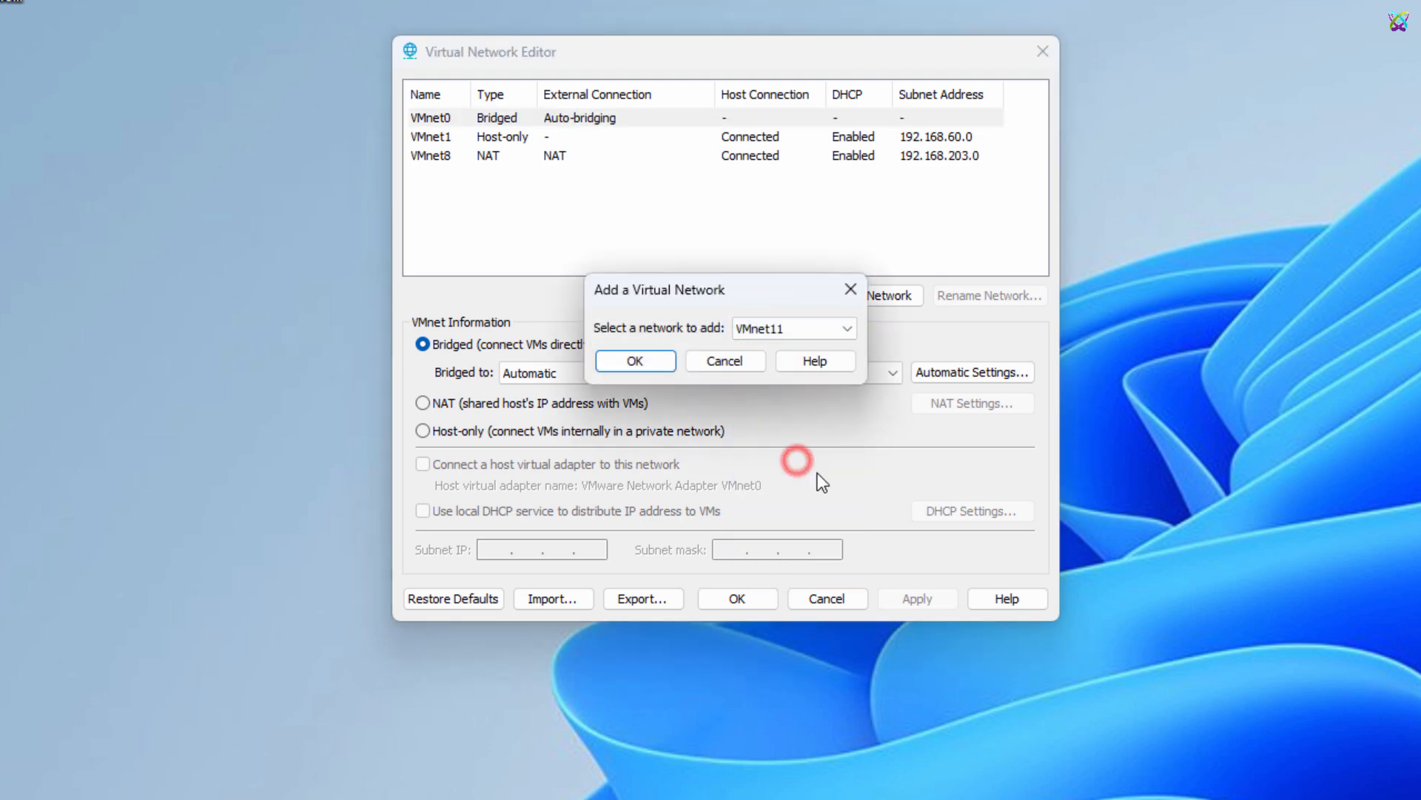
click(668, 363)
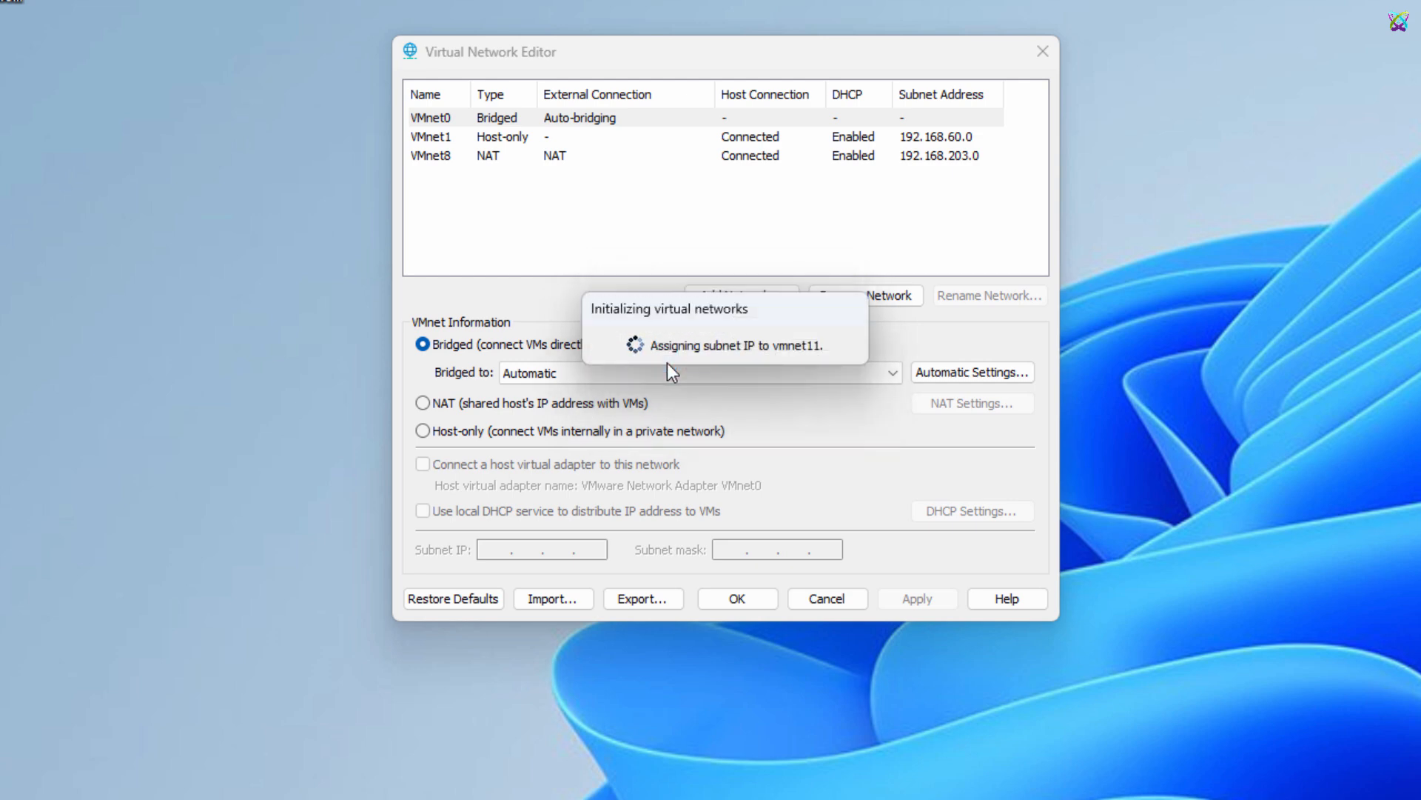
Disable local DHCP on VMnet11 and set its subnet IP to 10.16.11.0, applying the change
click(482, 179)
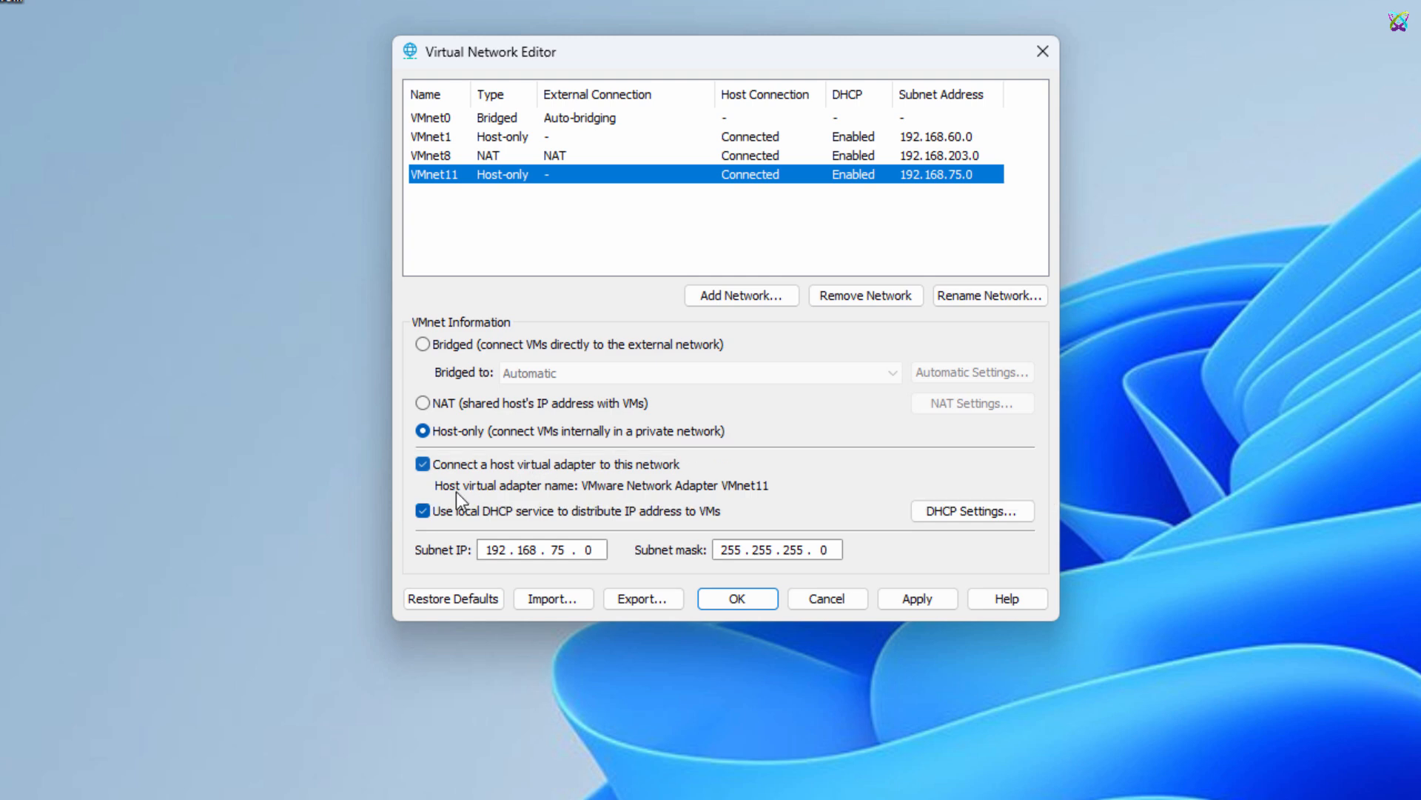
click(426, 510)
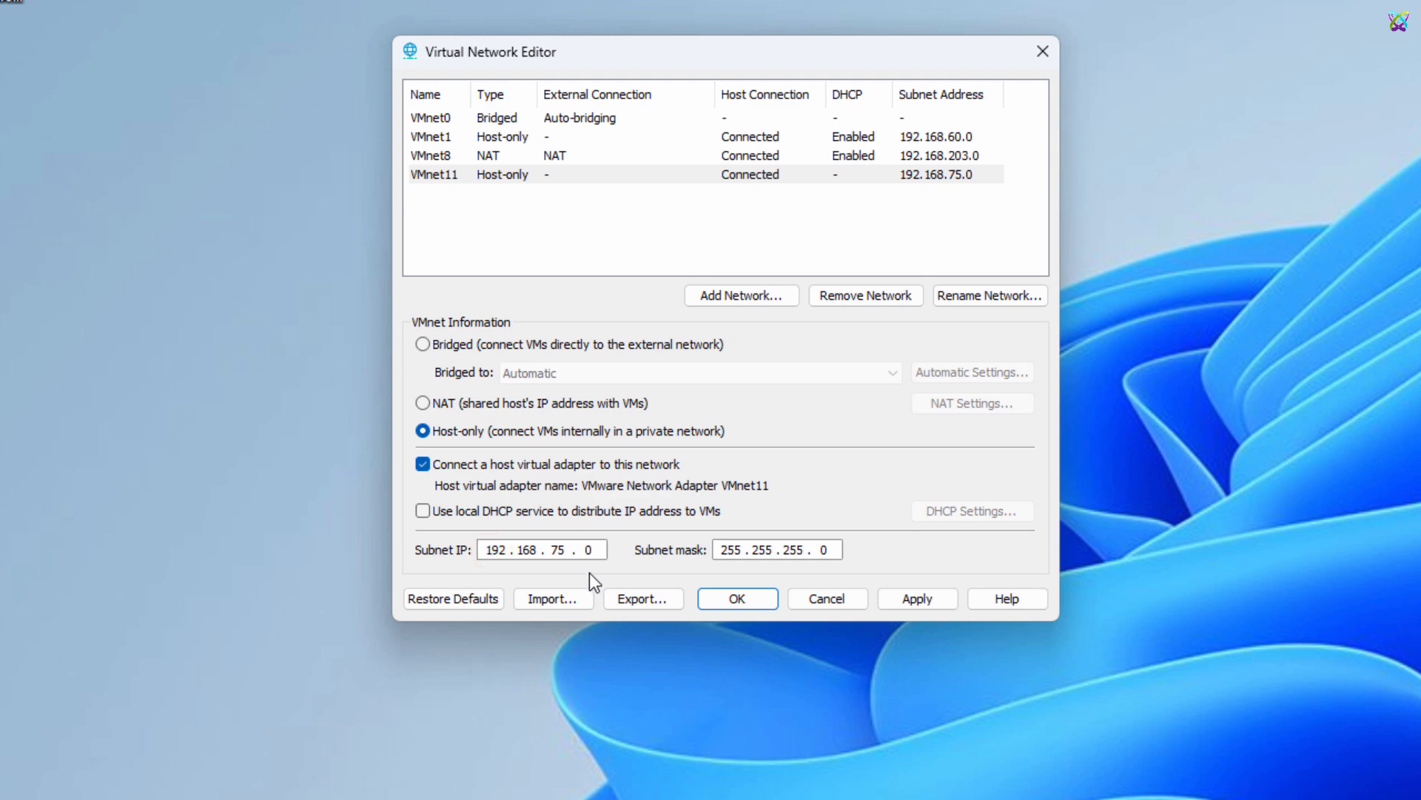
key(ctrl+a)
text(10 . 16 . 11 . 0)
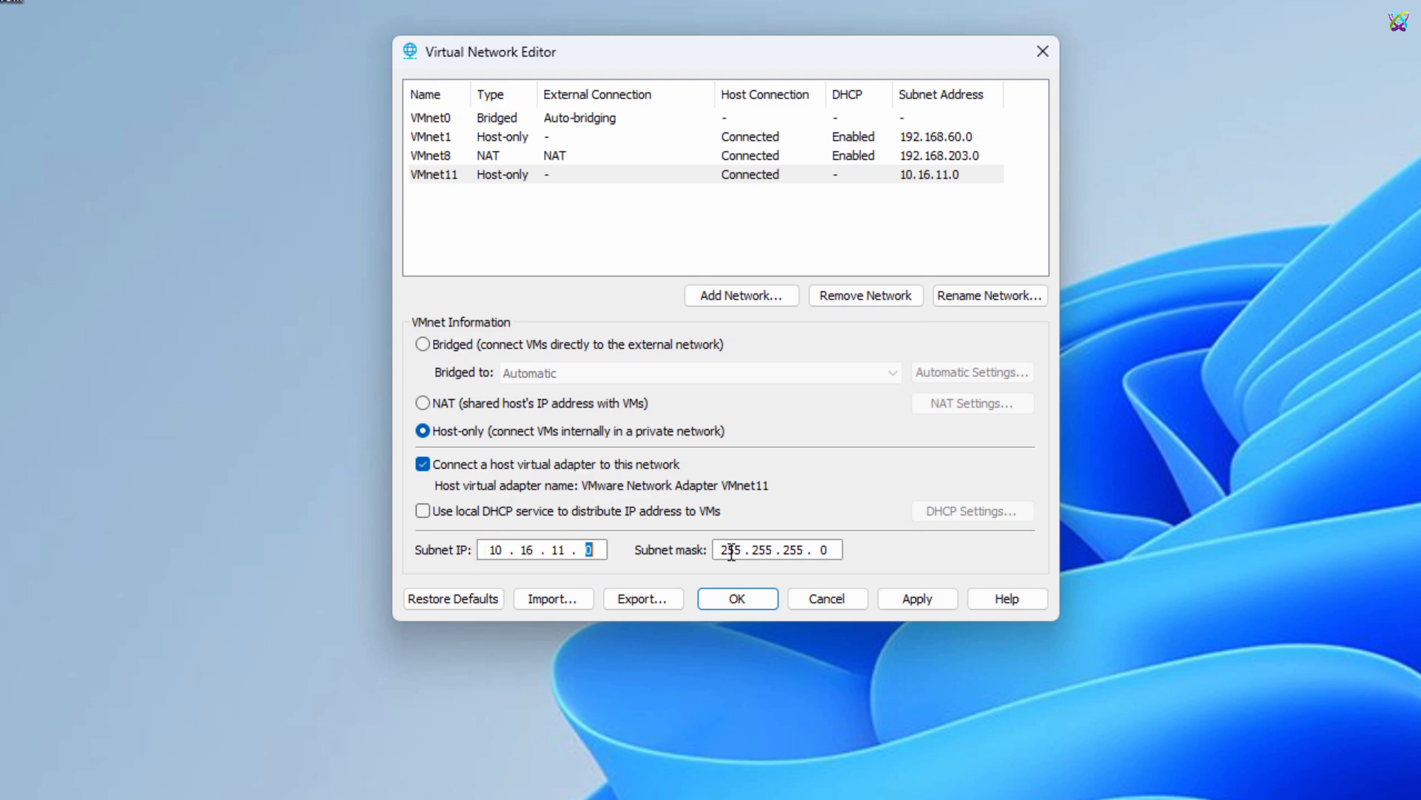
key(Tab)
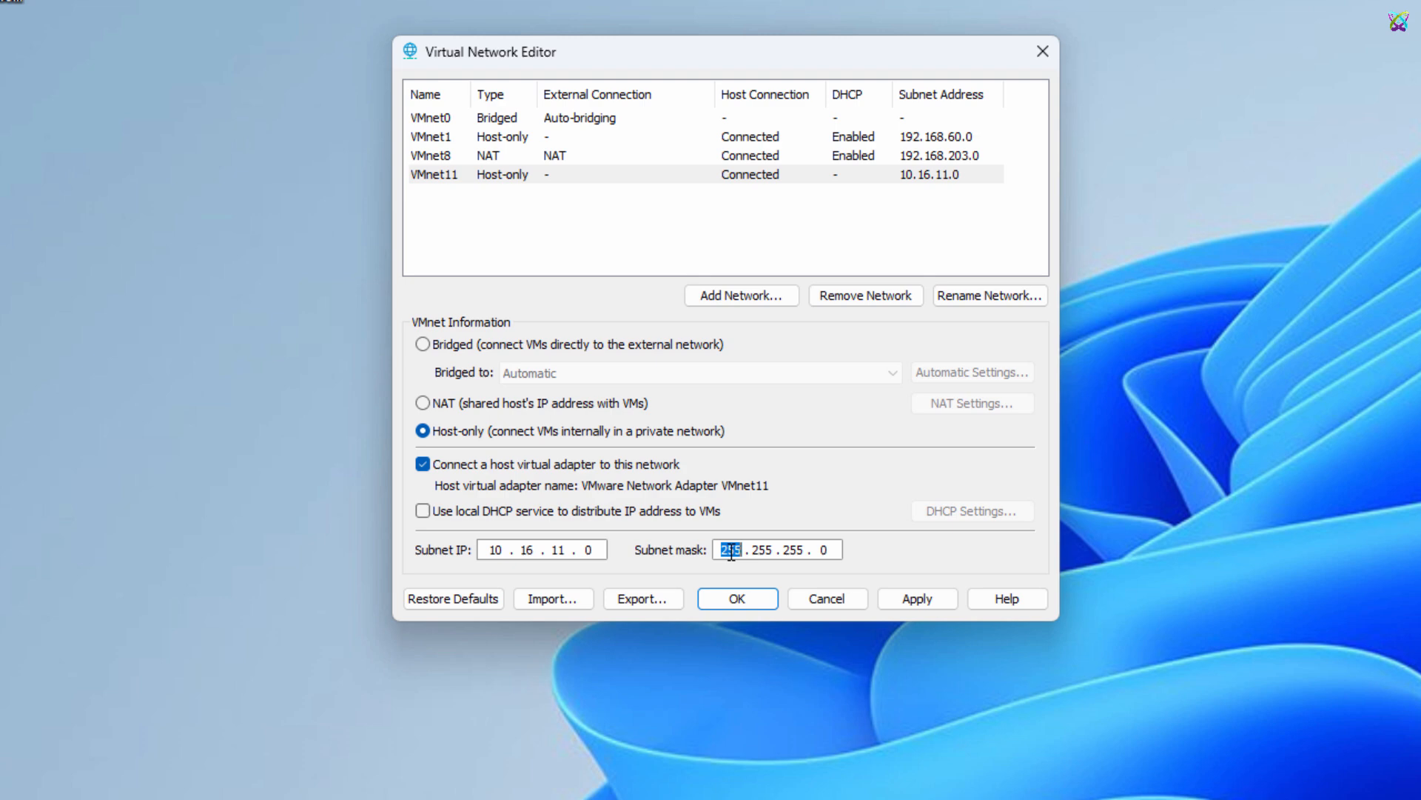
click(886, 605)
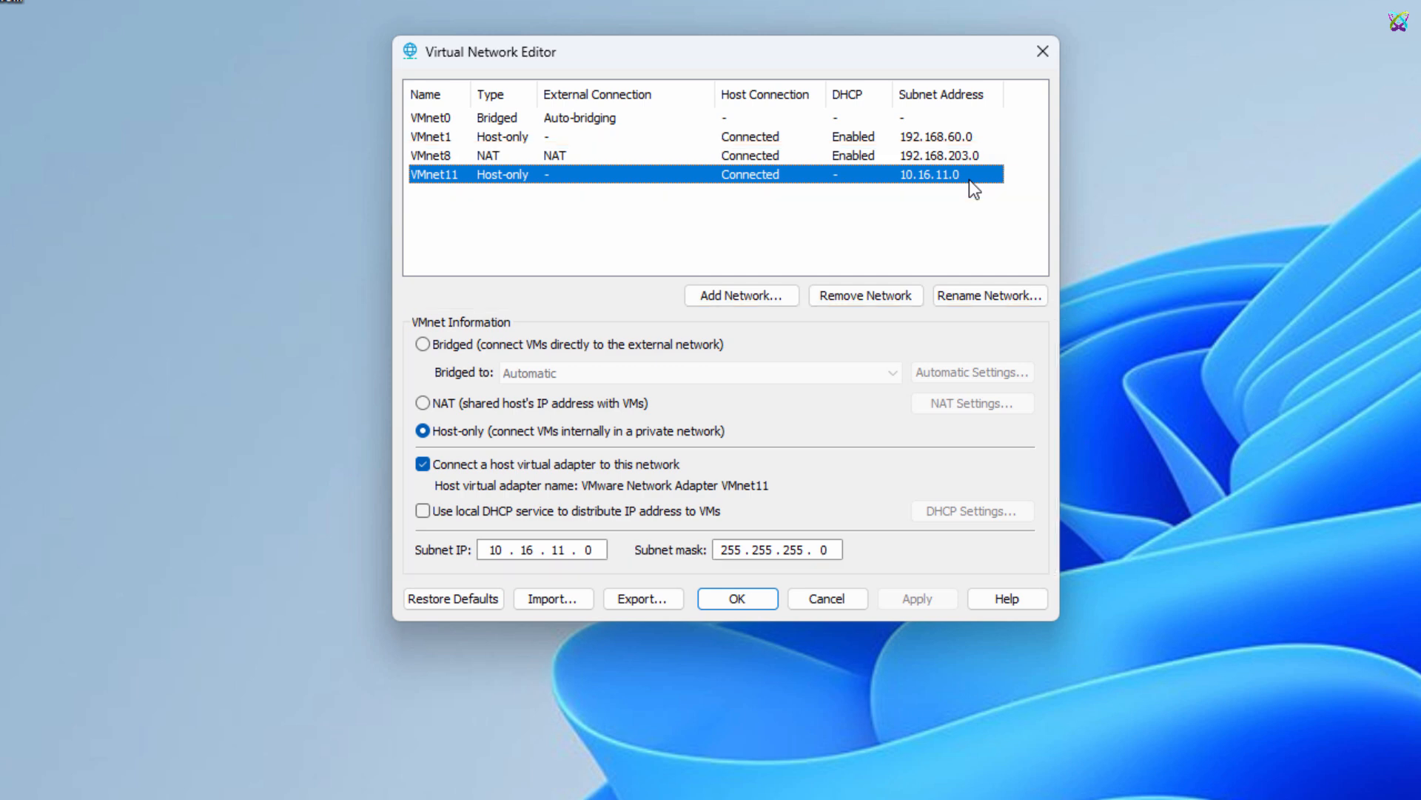
Add VMnet12 as another virtual network
click(764, 299)
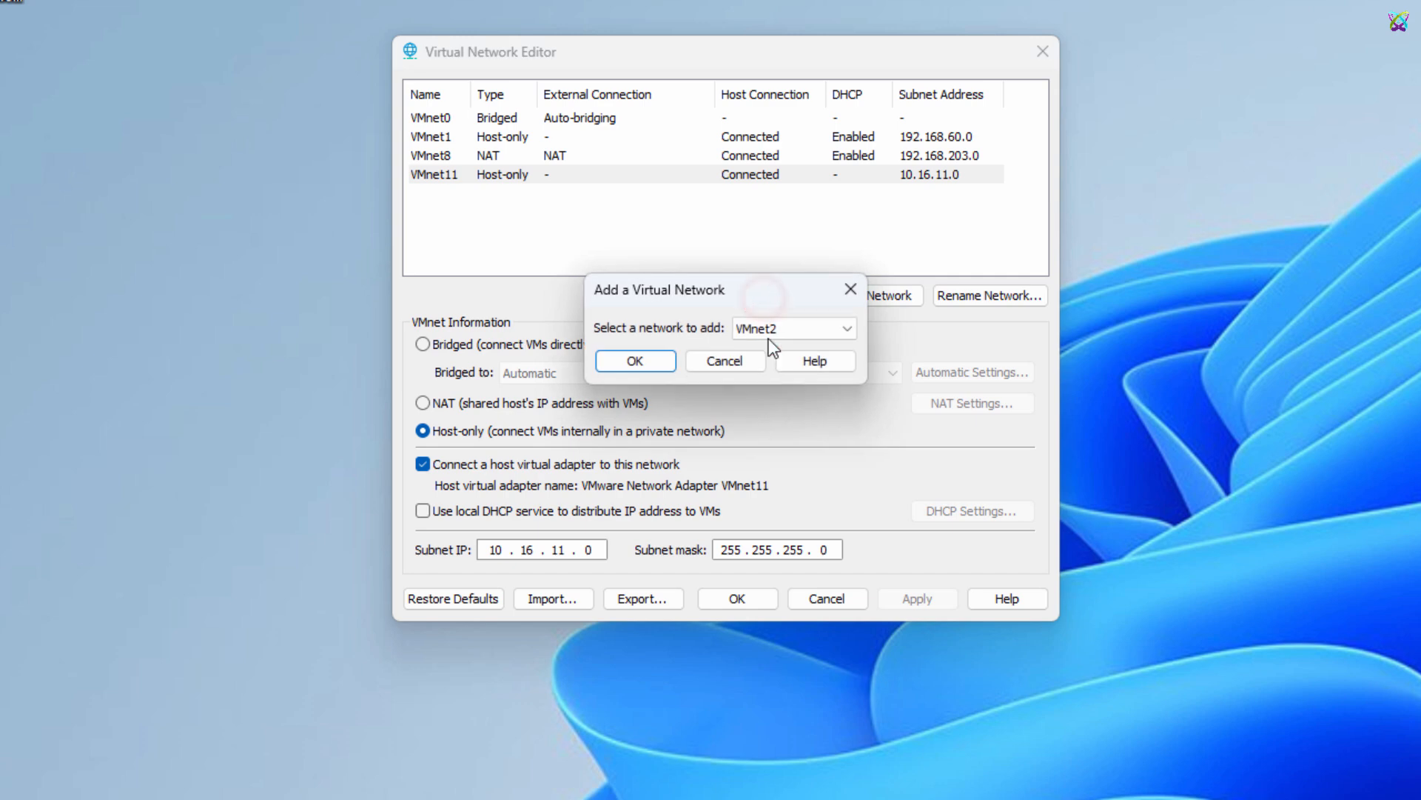
click(846, 330)
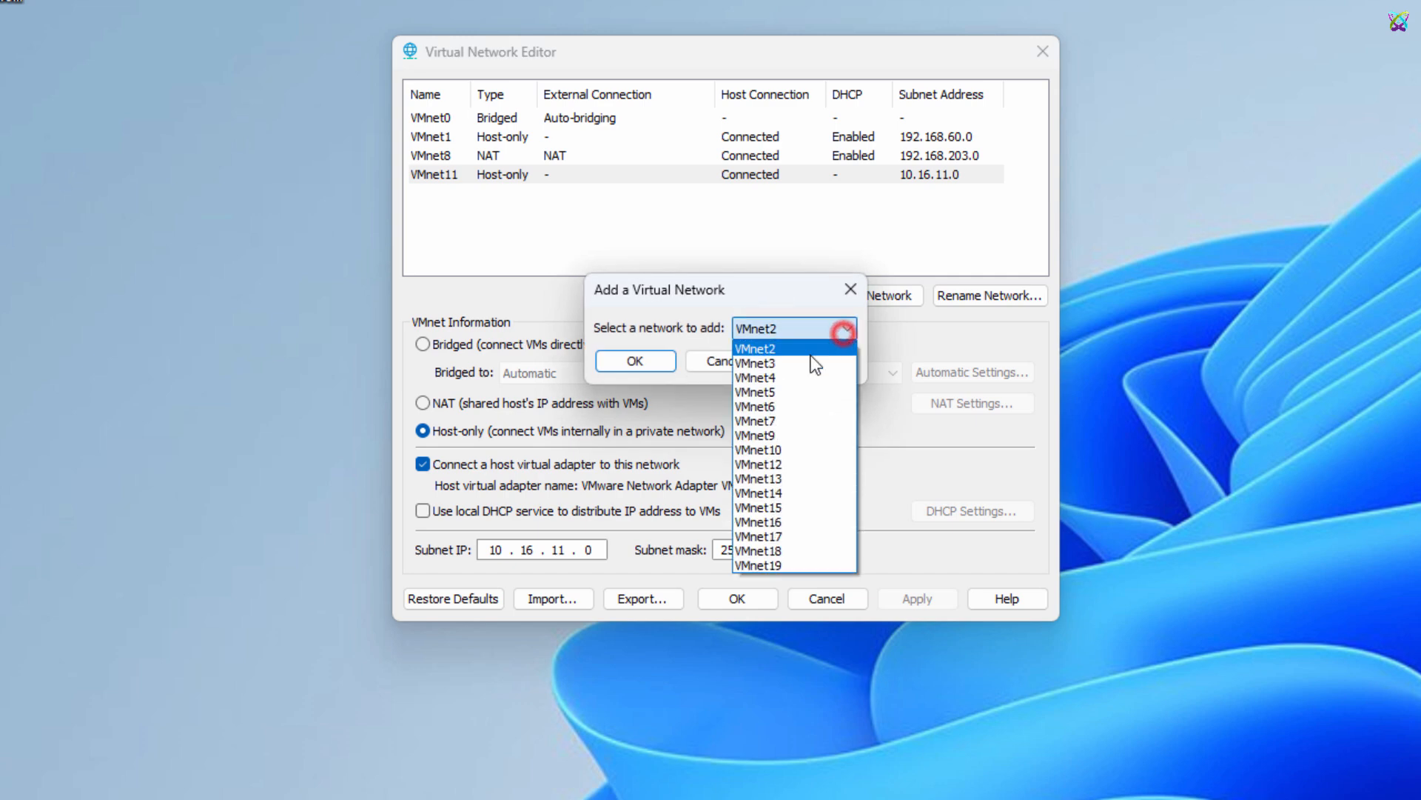
click(783, 468)
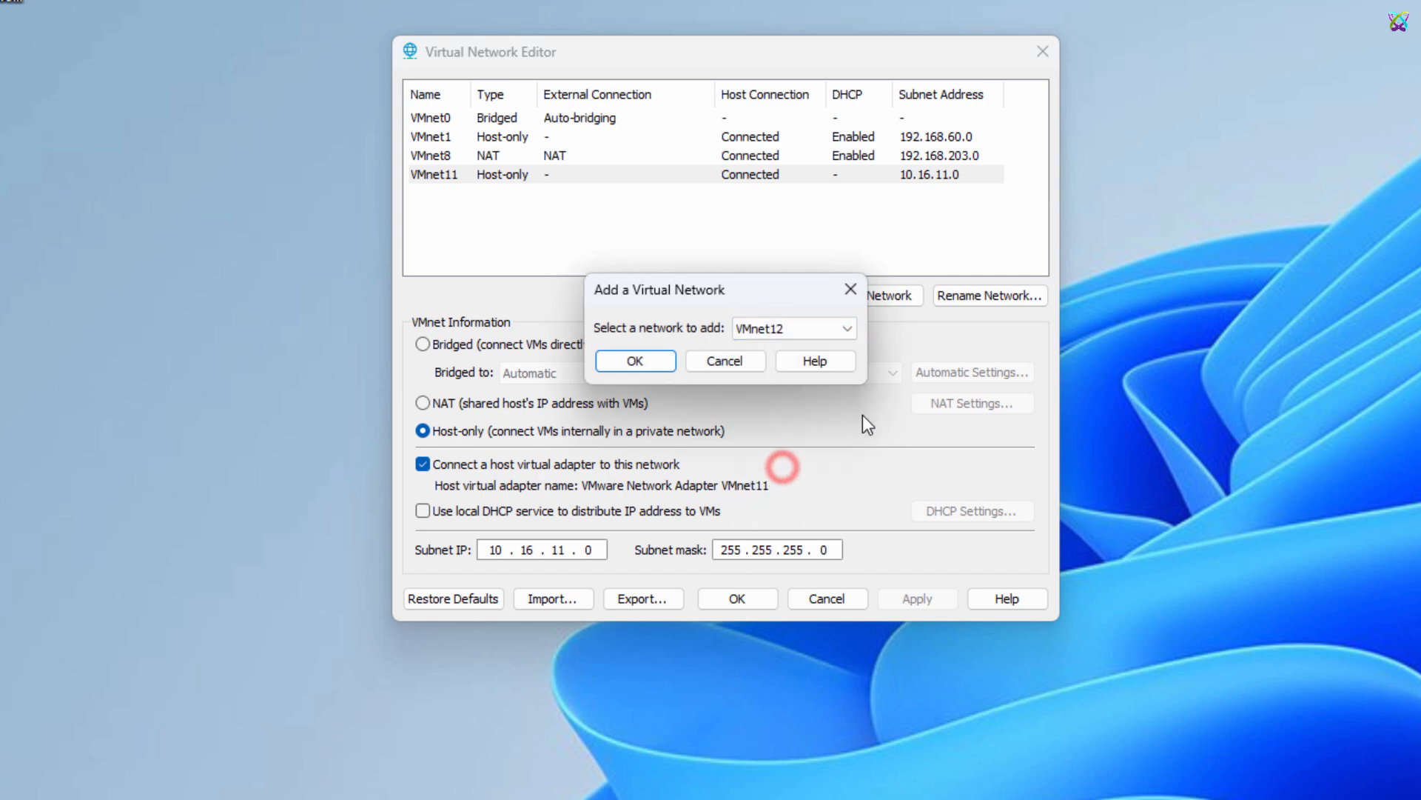
click(632, 368)
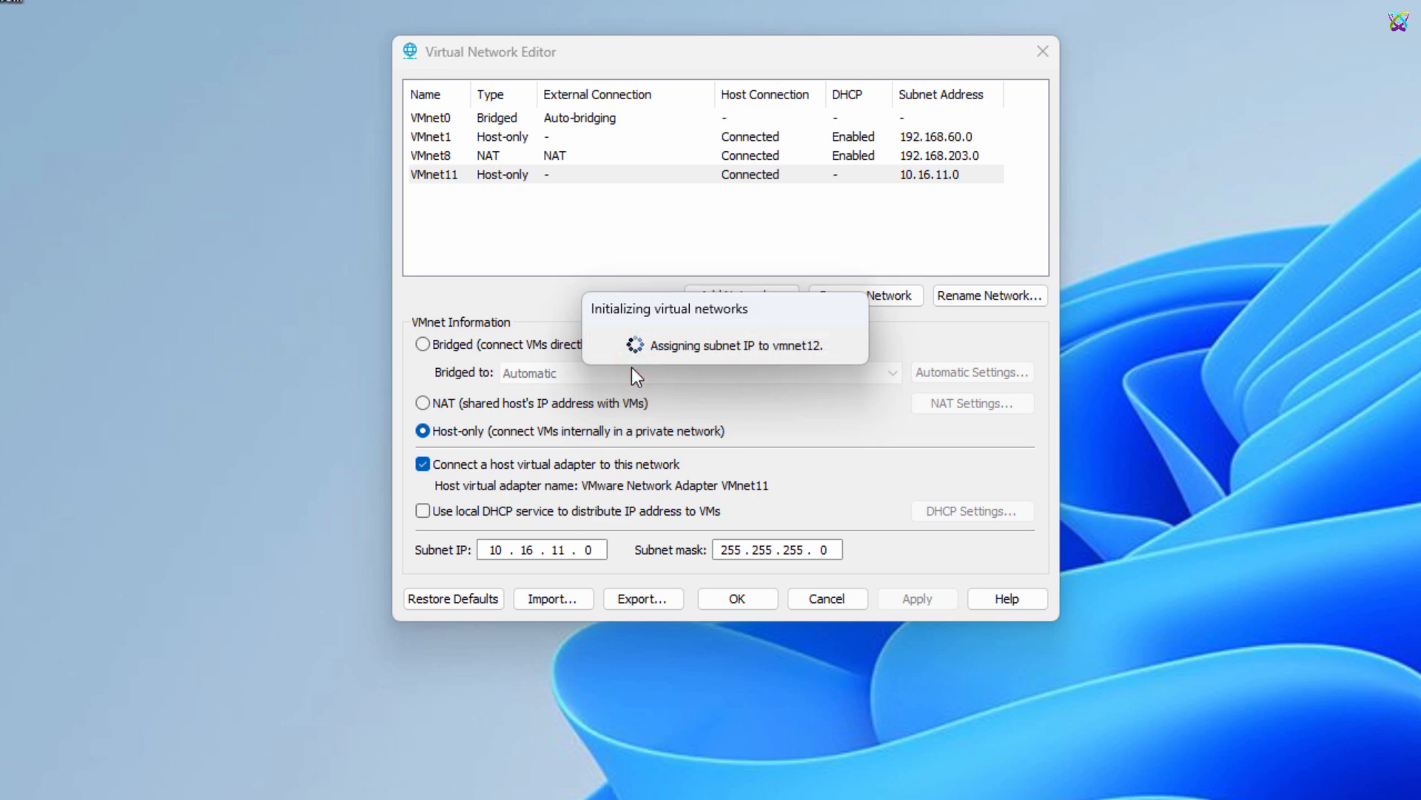
Disable local DHCP on VMnet12 and set its subnet IP to 10.16.12.0, applying the change
click(451, 513)
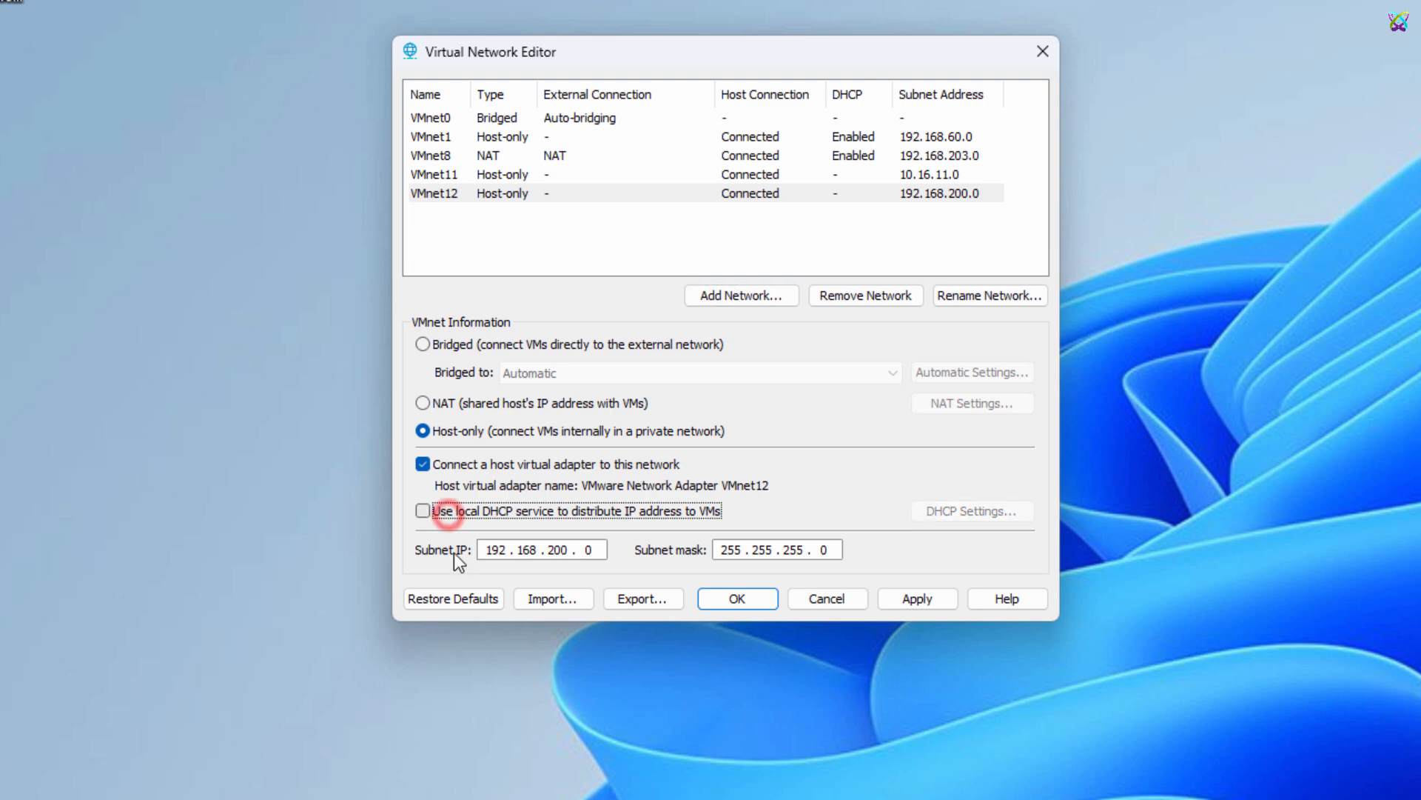
double_click(492, 549)
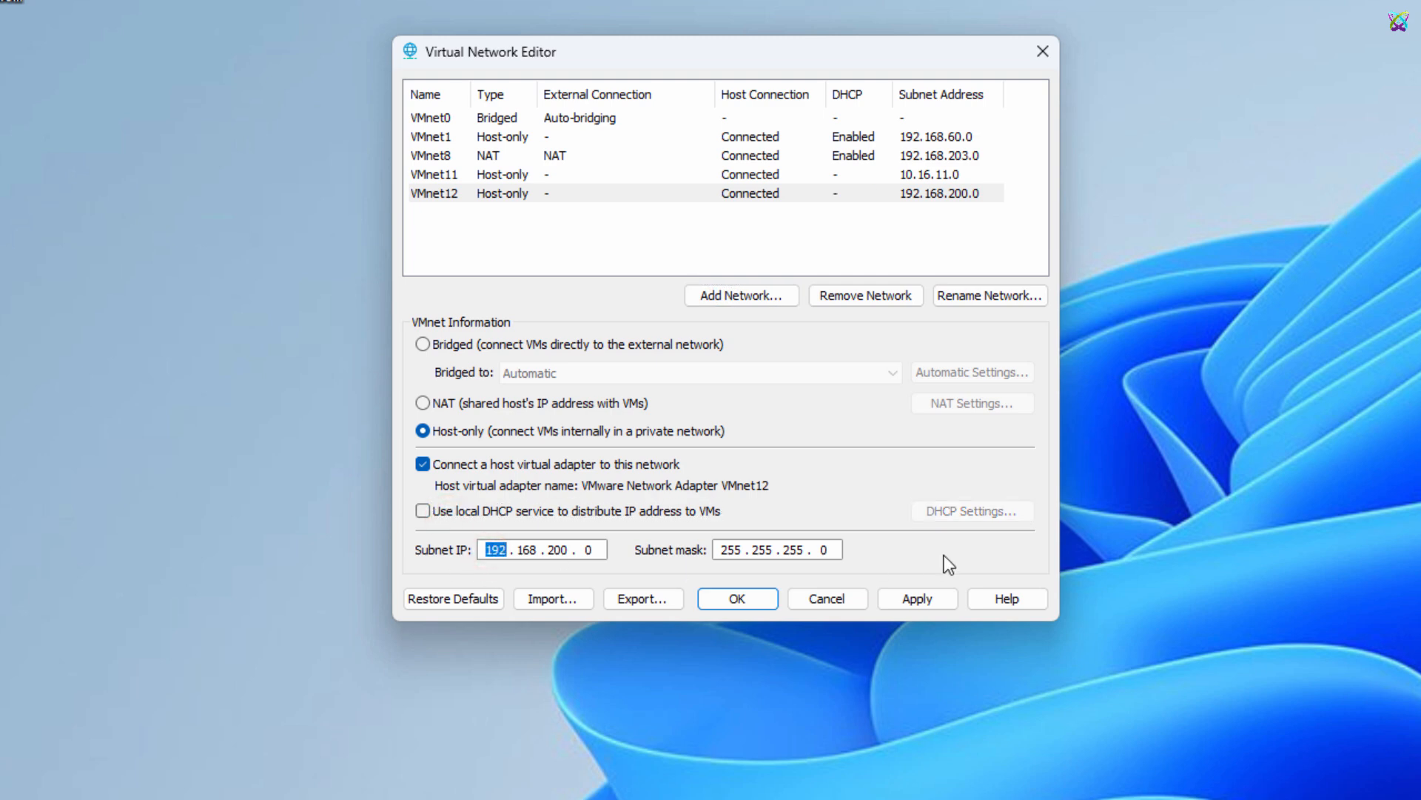
text(10.16.12)
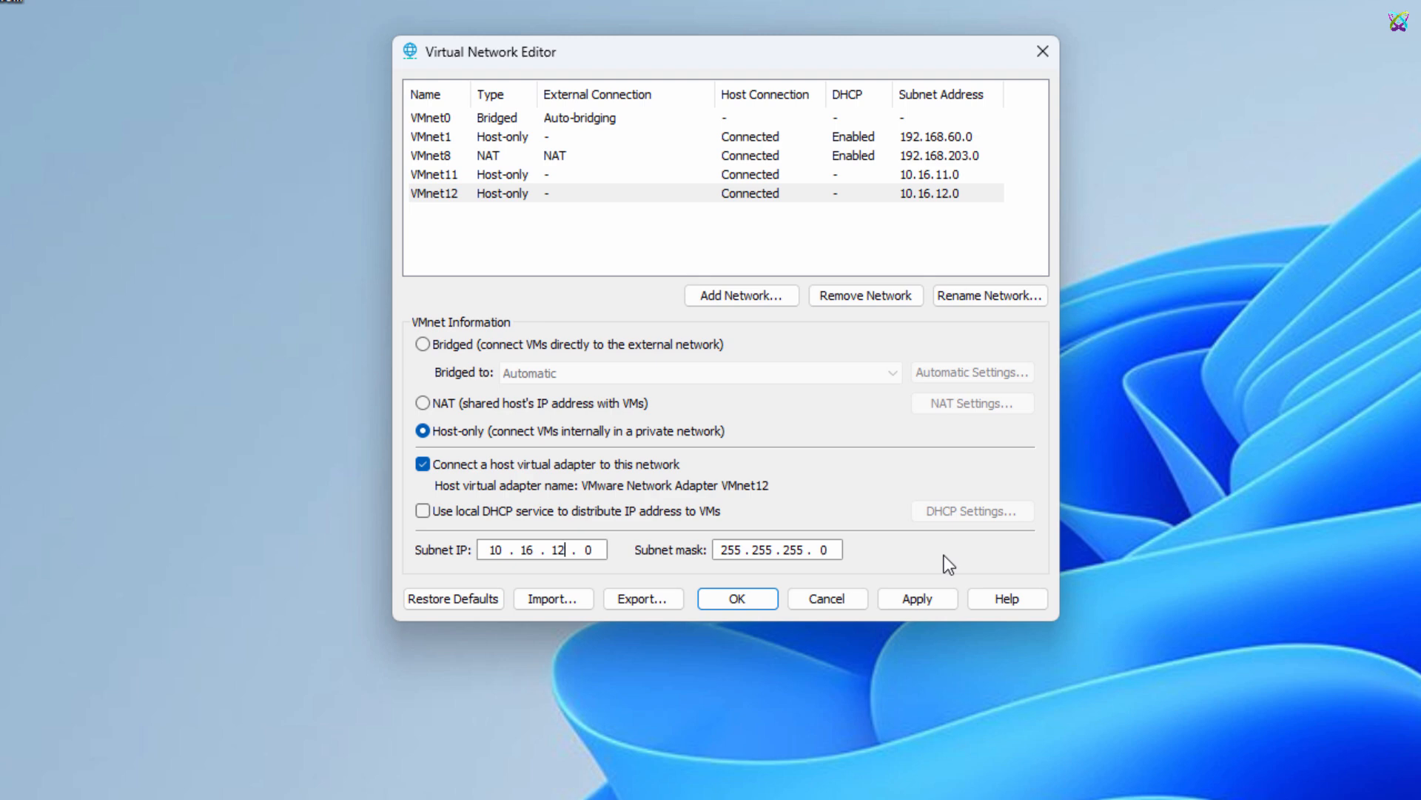
click(923, 598)
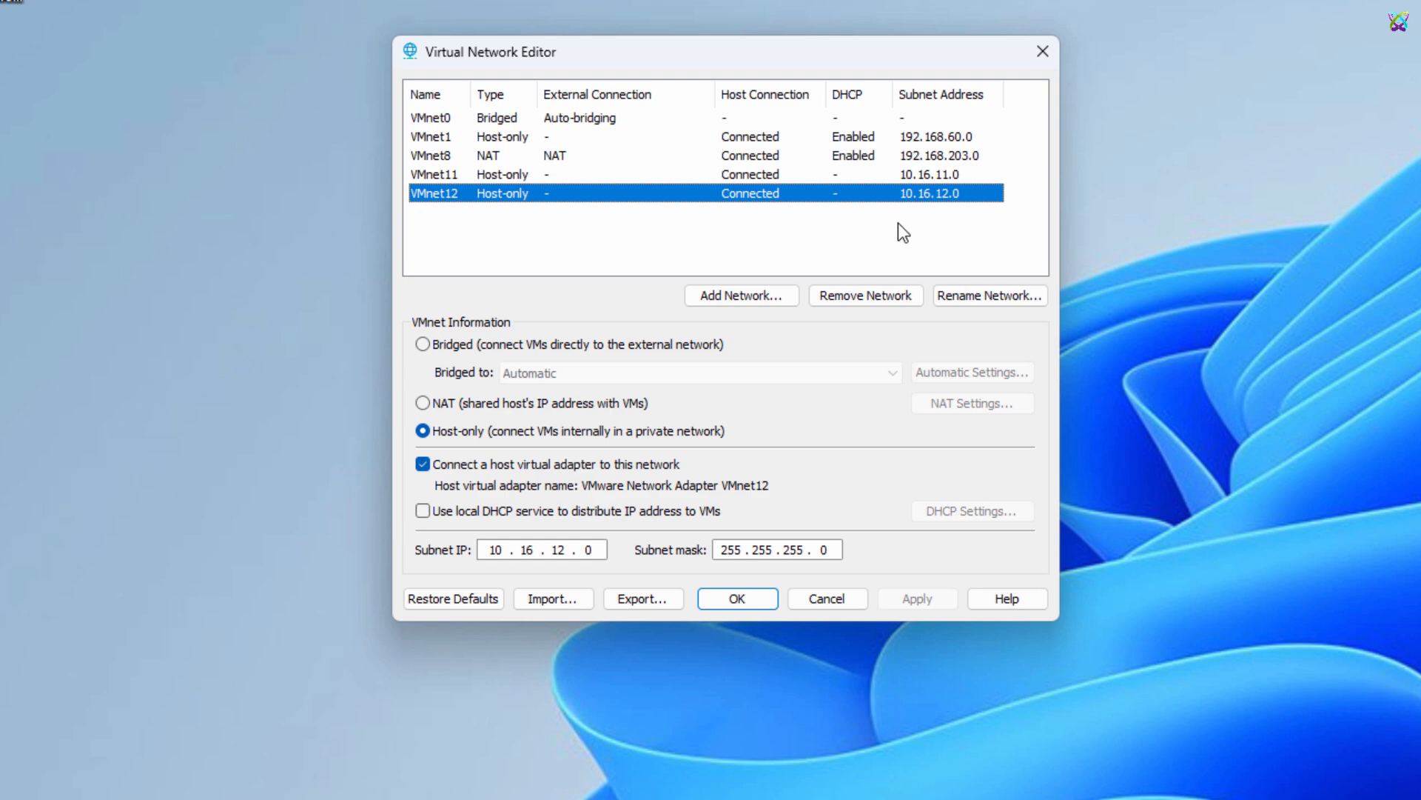
Try to switch VMnet1 to Bridged
click(519, 139)
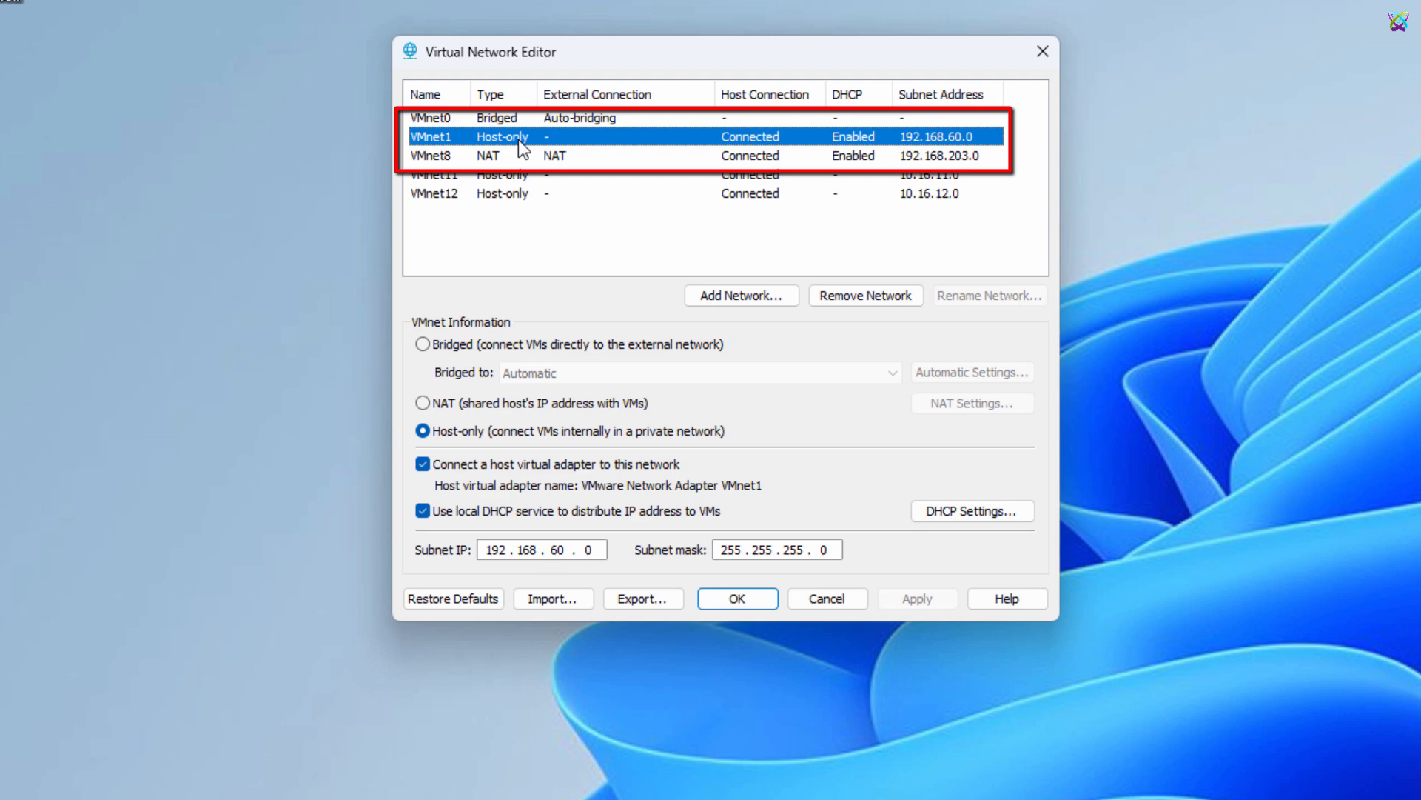
click(520, 344)
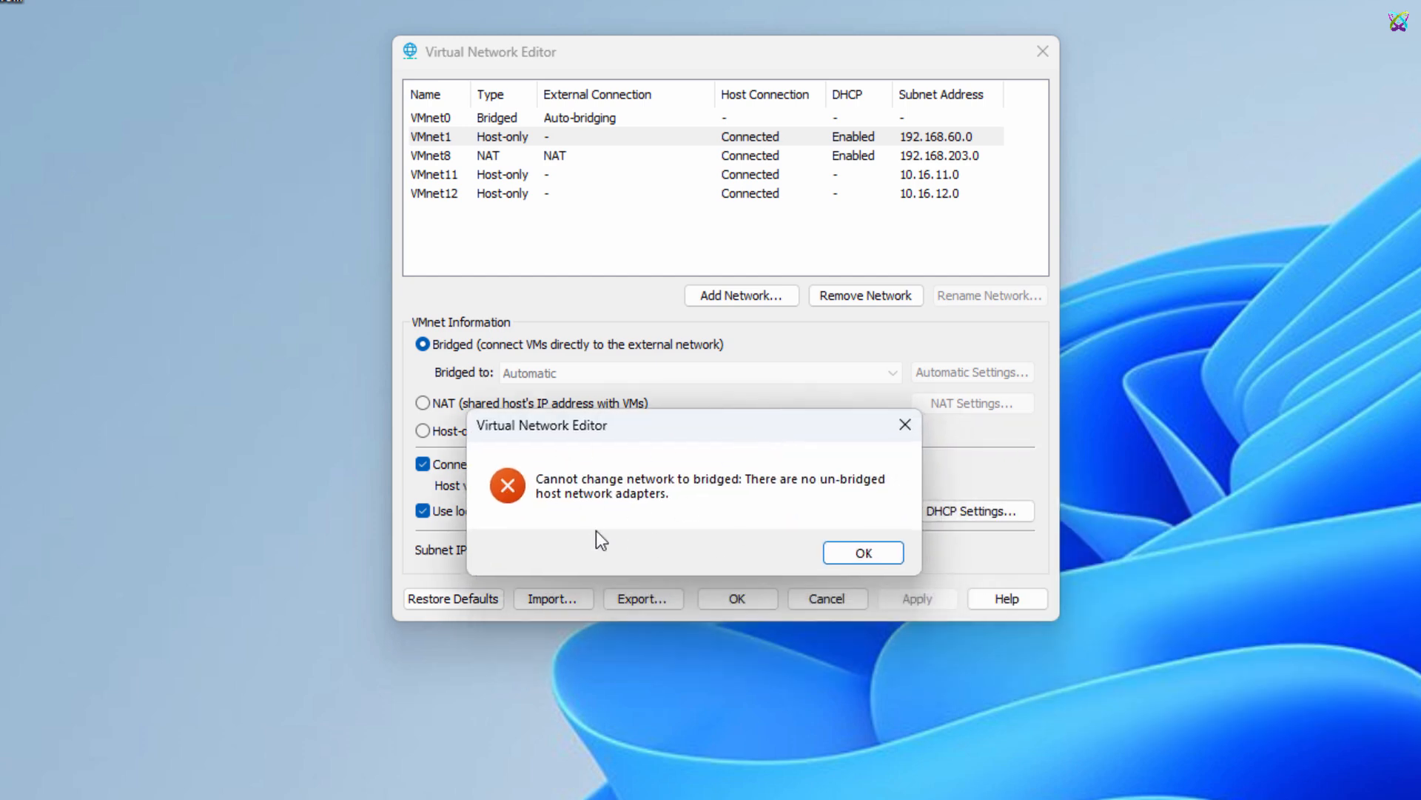
click(862, 553)
Switch VMnet0 to Host-only and VMnet1 to Bridged, applying the changes
click(514, 120)
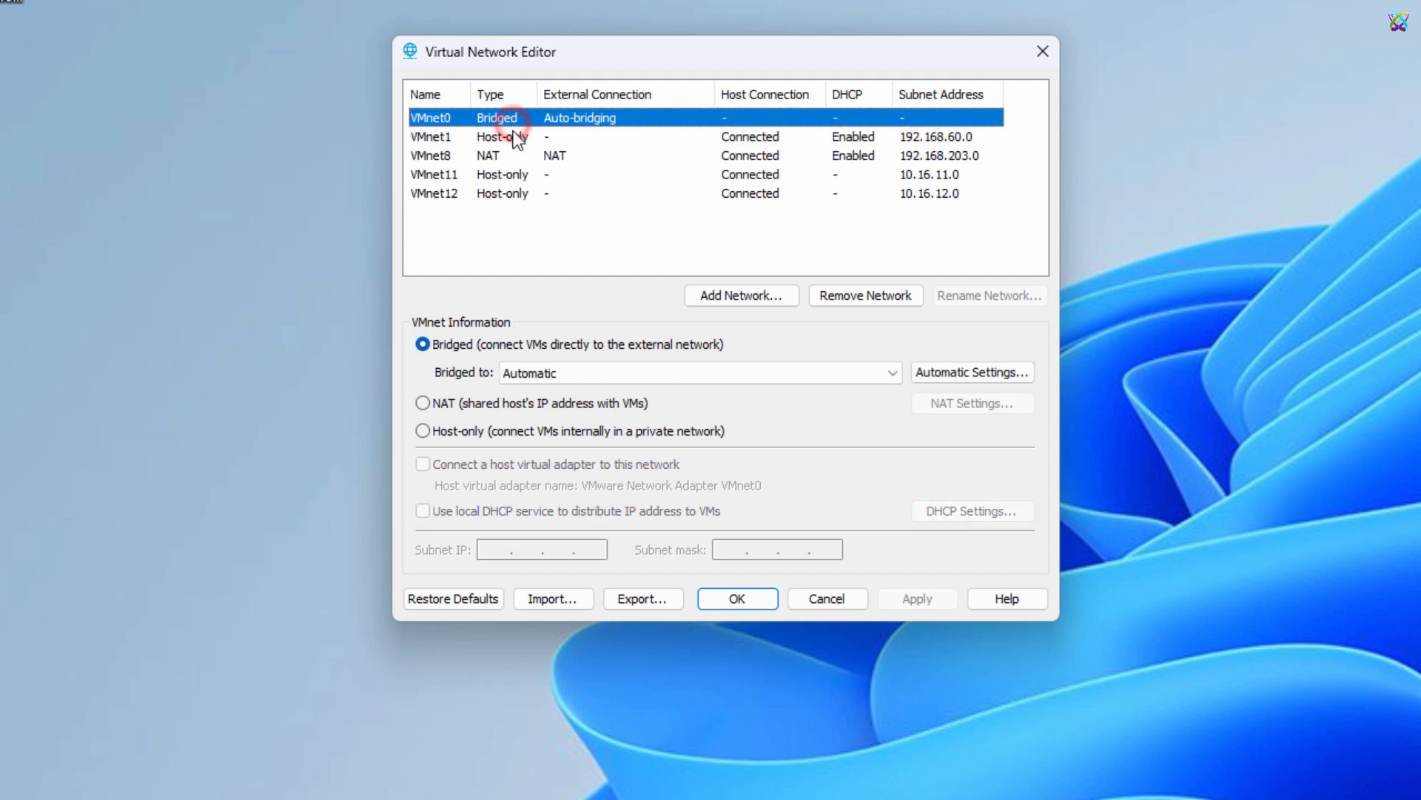
click(423, 431)
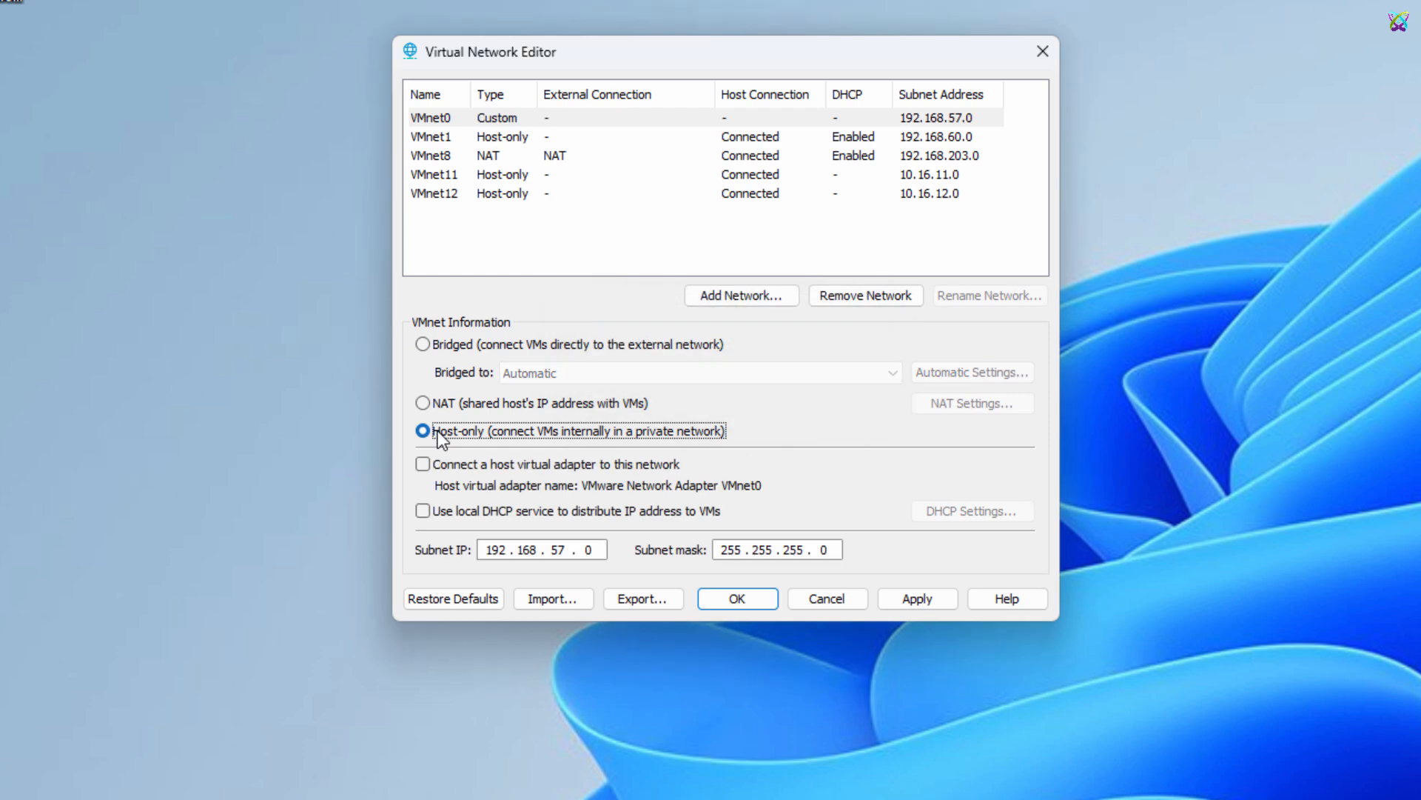
click(521, 140)
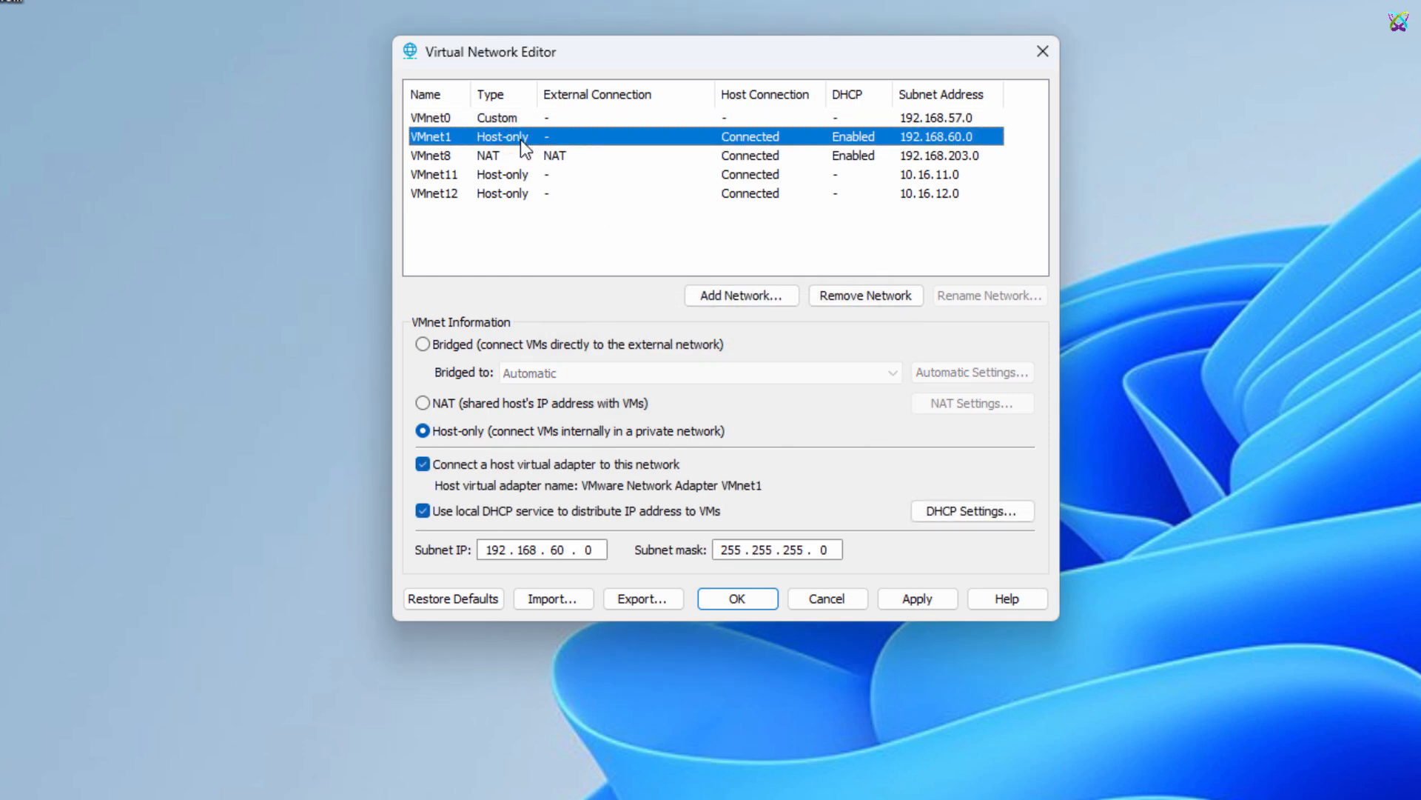
click(450, 347)
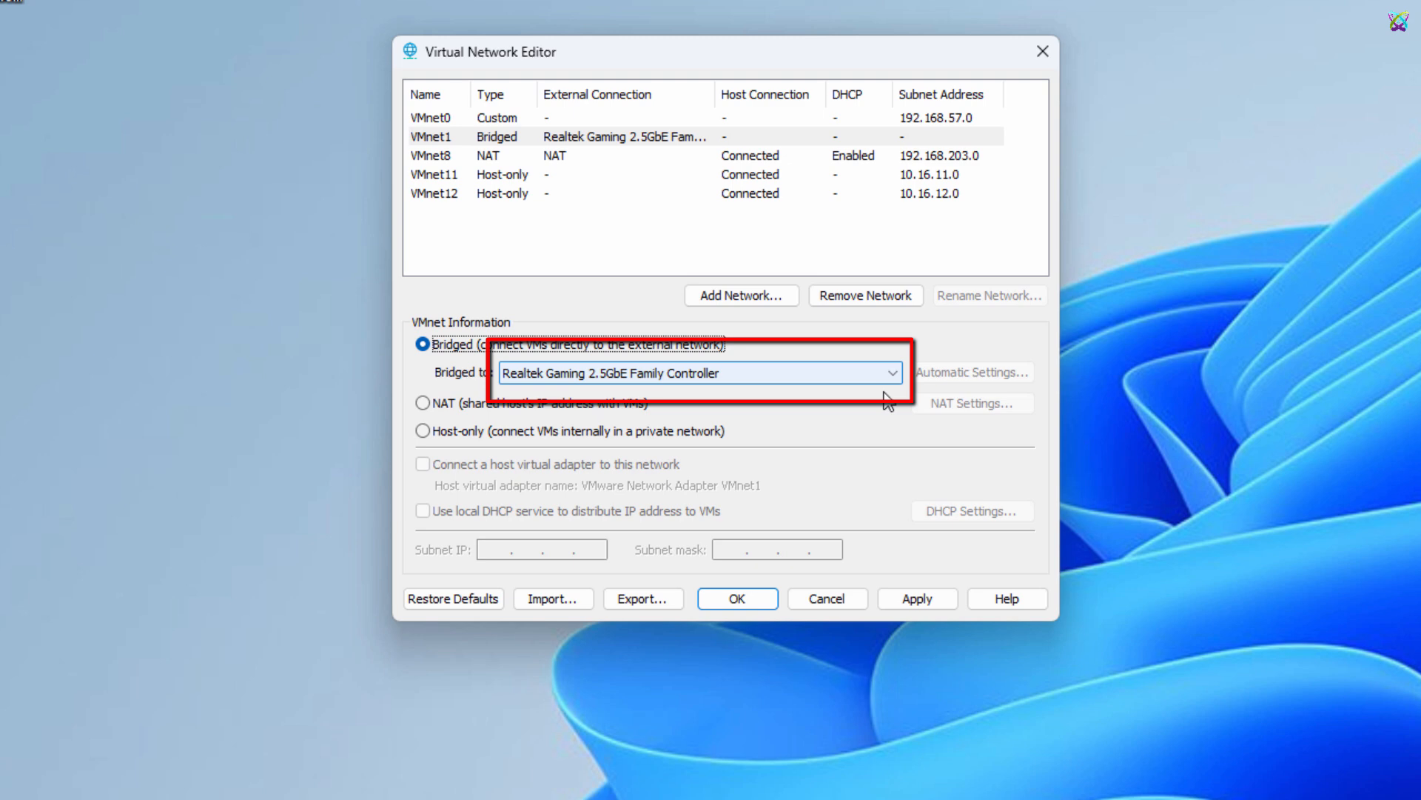
click(937, 597)
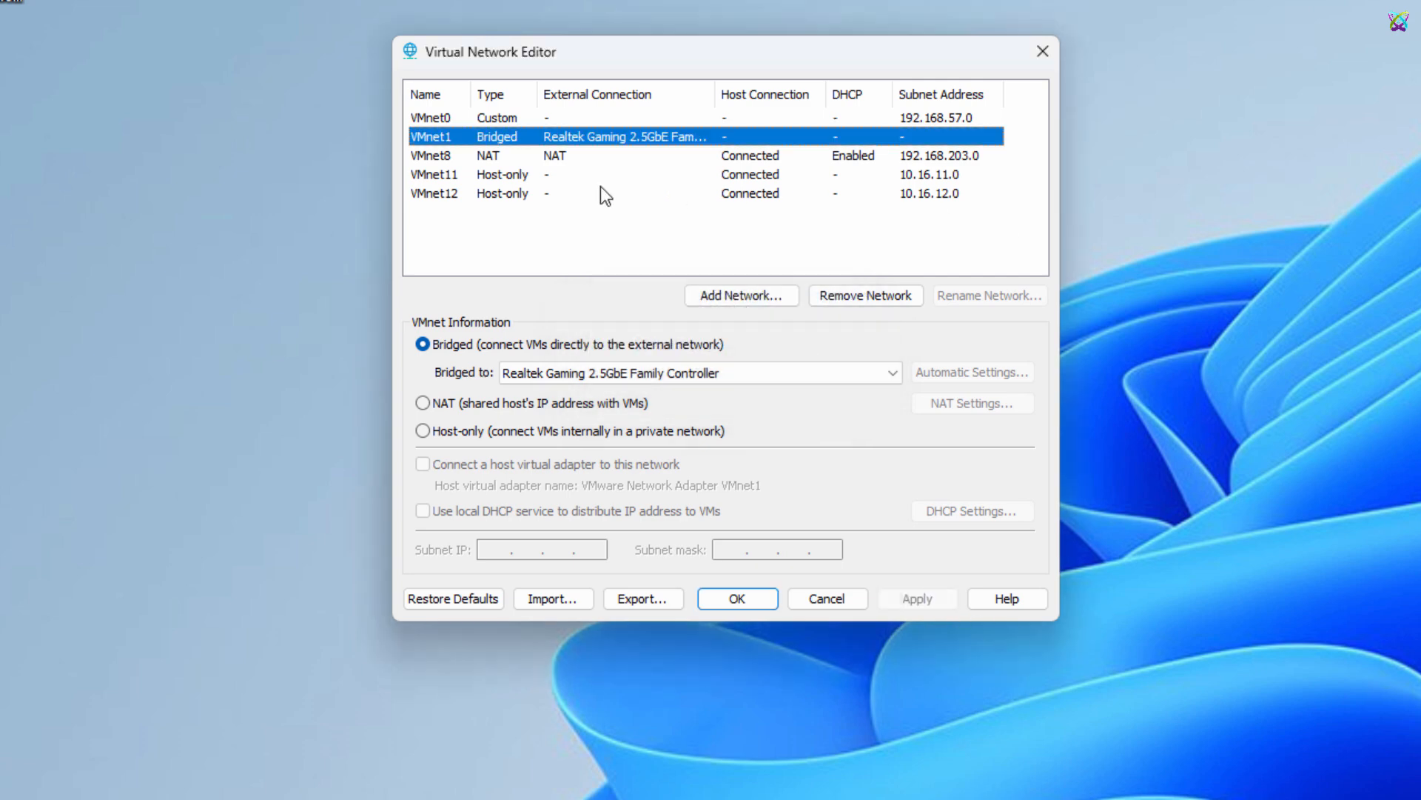
Switch to the IP Subnet Calculator page in the browser and examine the IPv4 subnet mask options
click(501, 154)
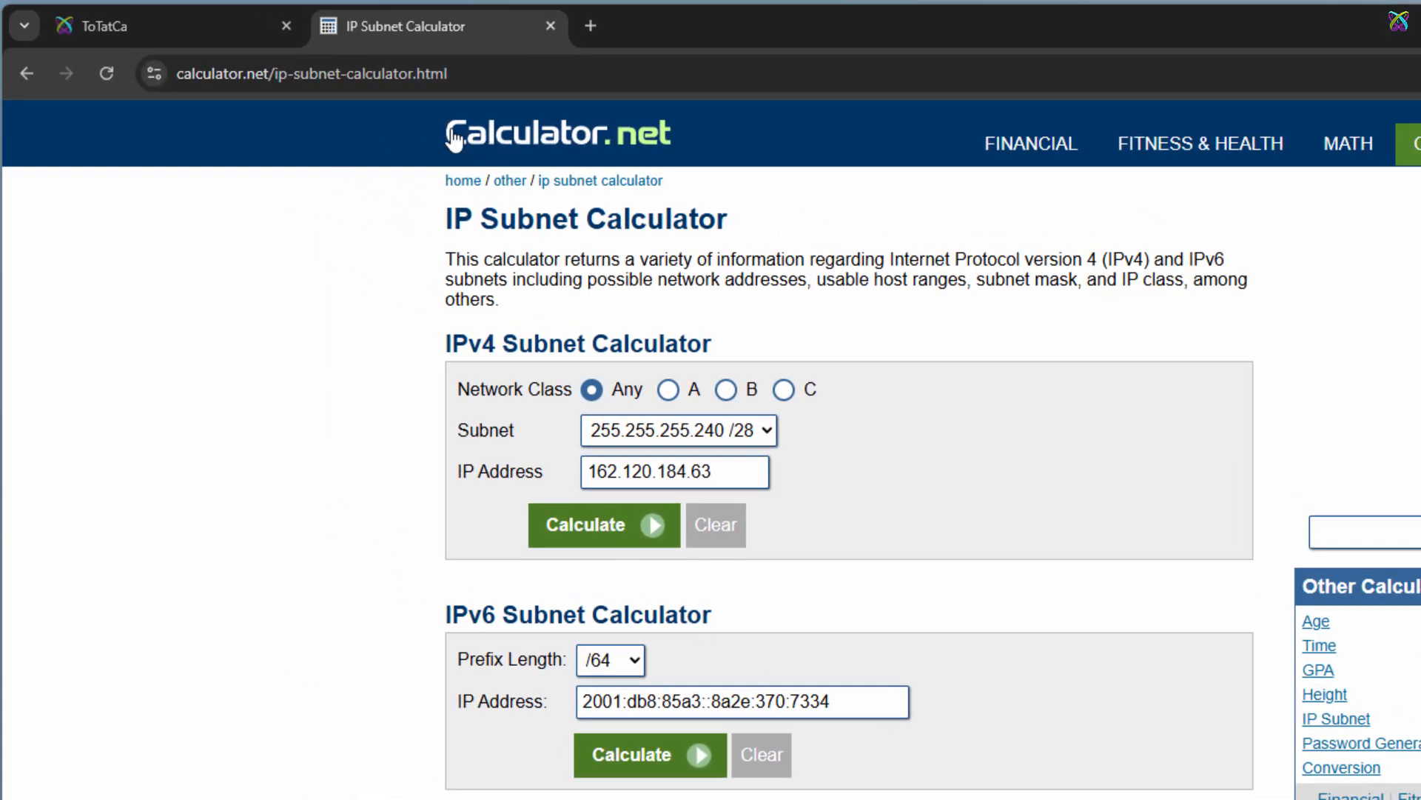
click(424, 133)
drag(755, 148, 720, 148)
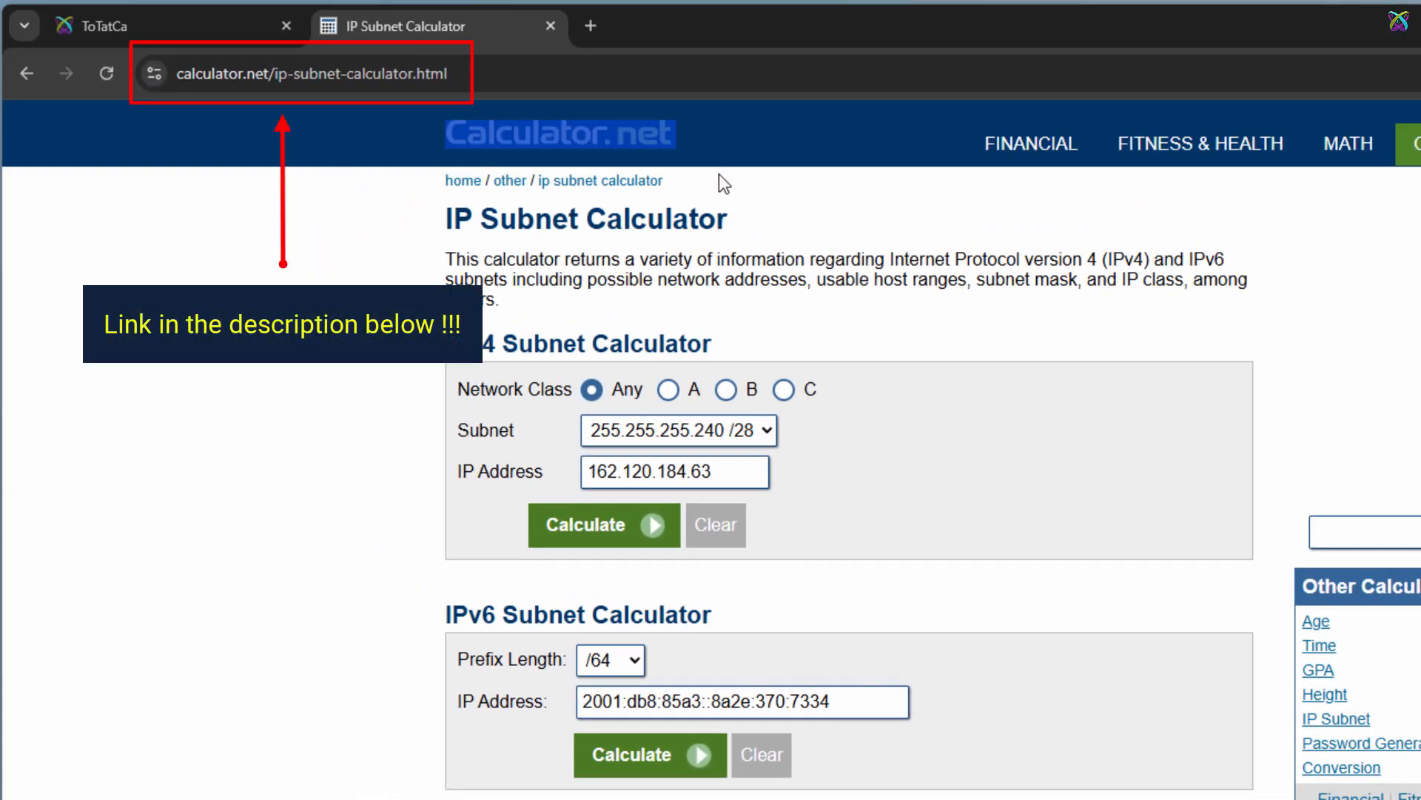
drag(449, 226, 762, 237)
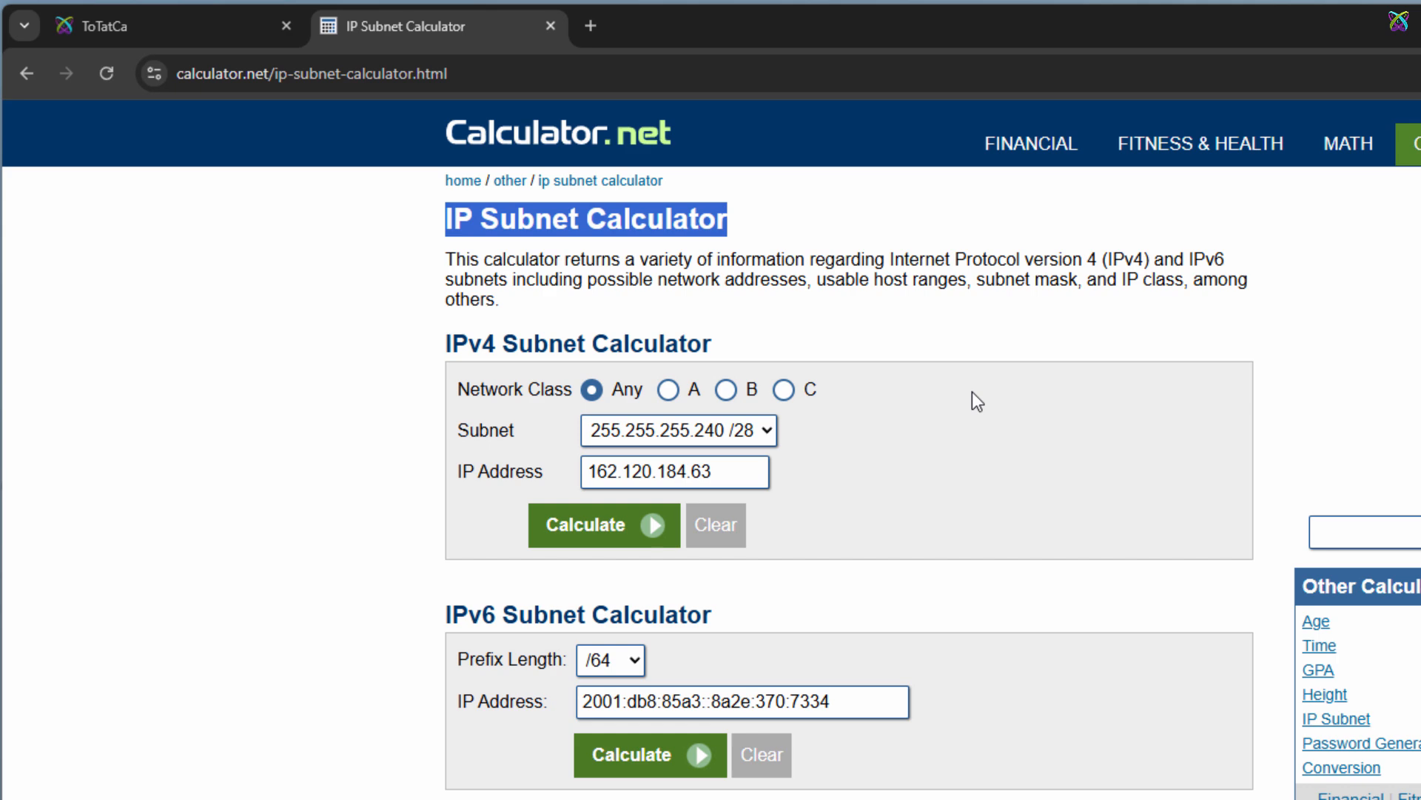
drag(455, 428, 510, 433)
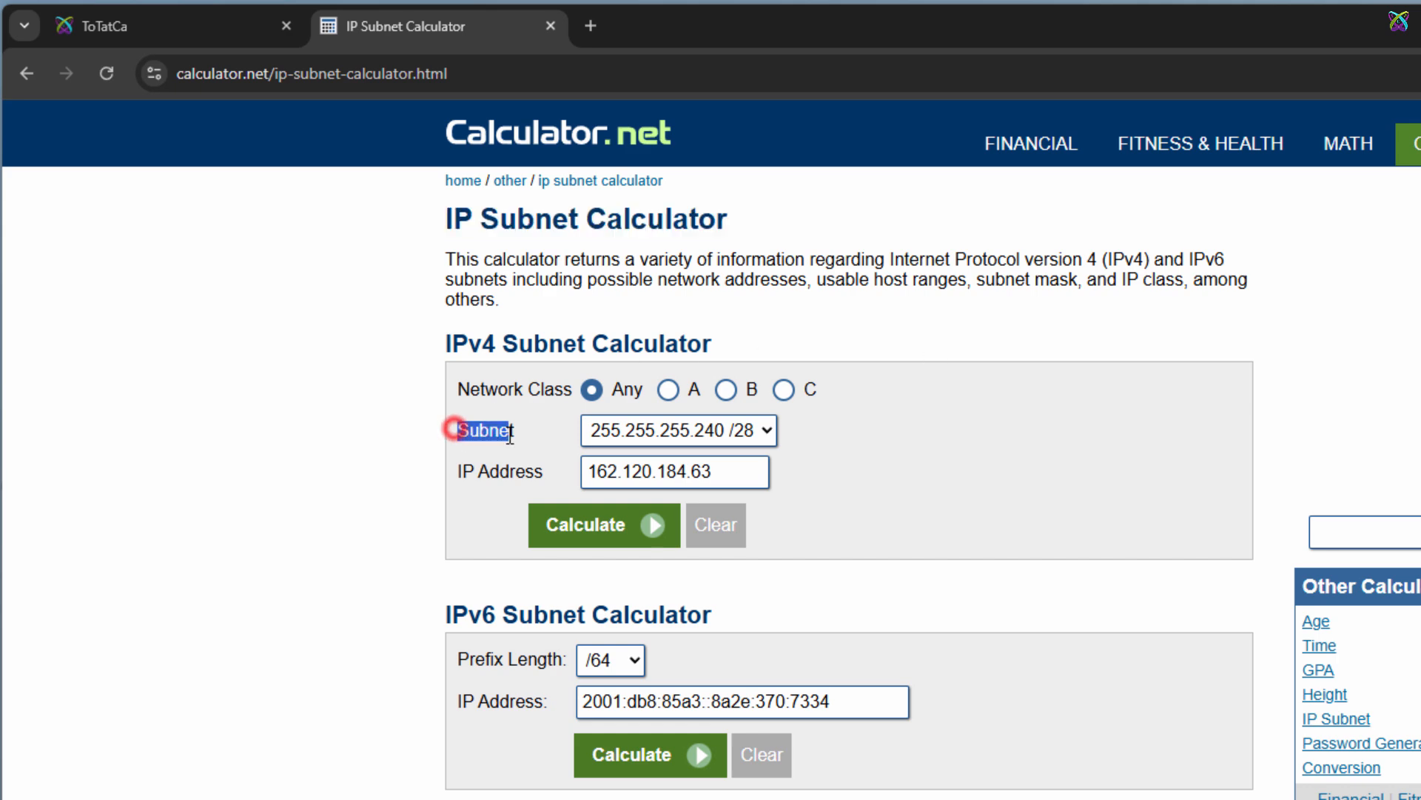
click(770, 436)
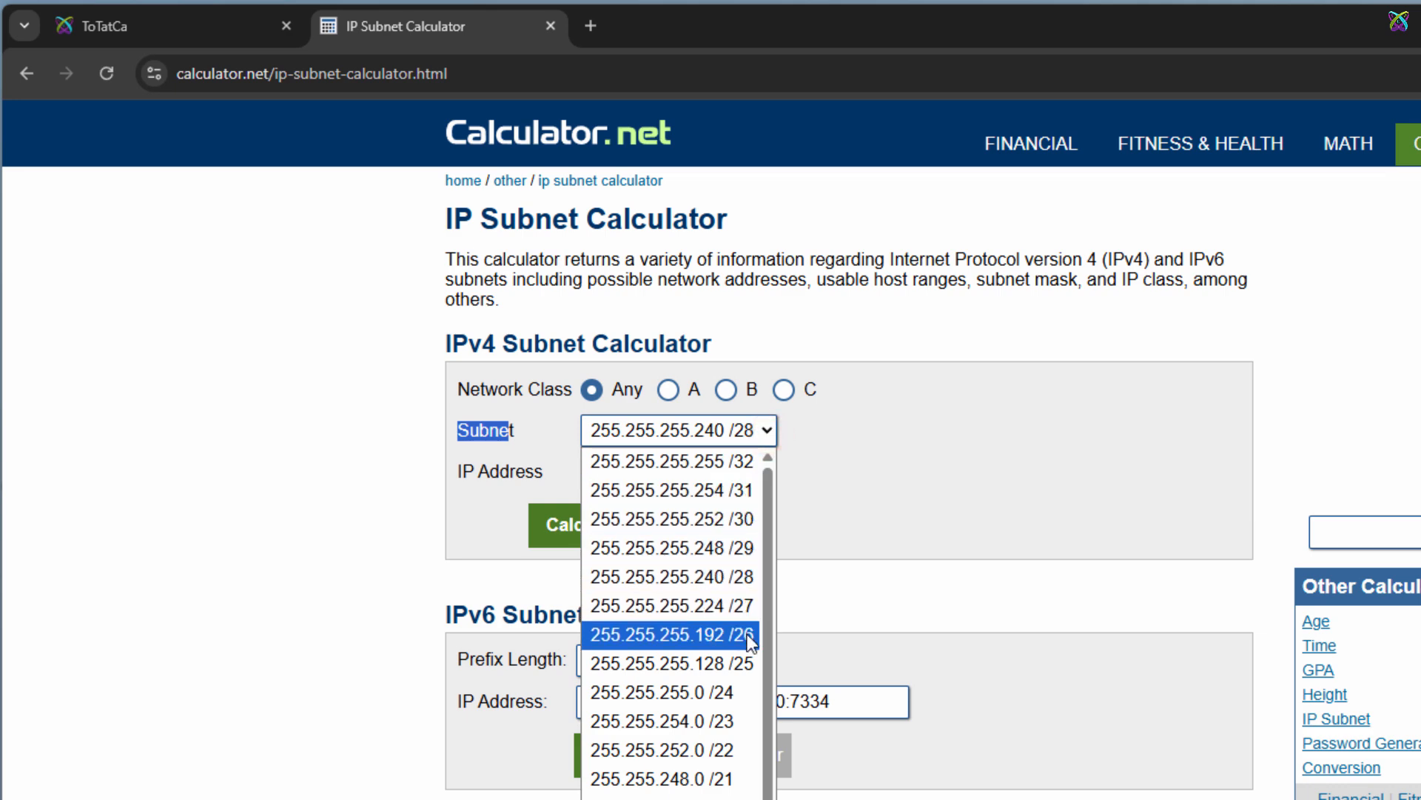
click(741, 581)
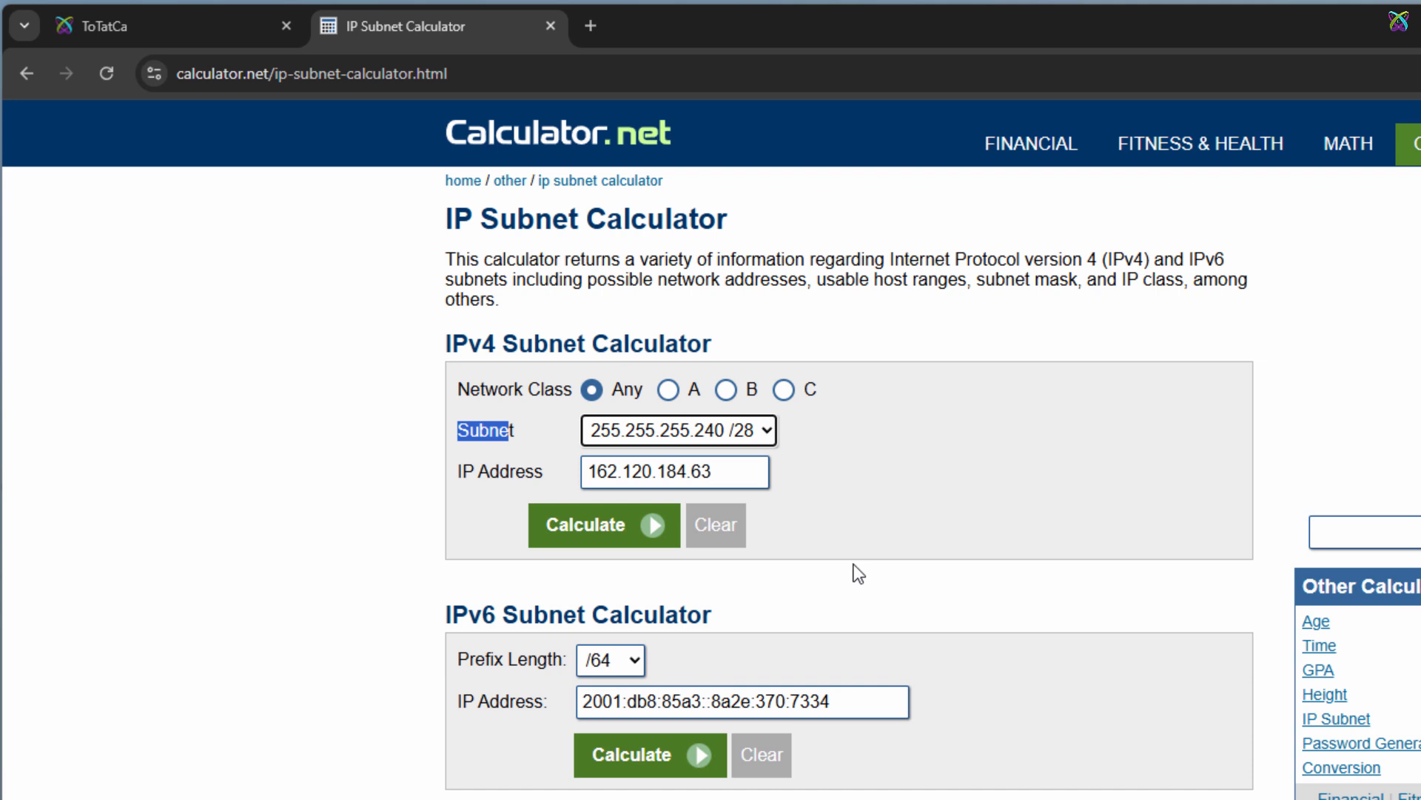
Calculate the /28 subnet for IP address 113.131.133.111 in the IPv4 subnet calculator
double_click(741, 480)
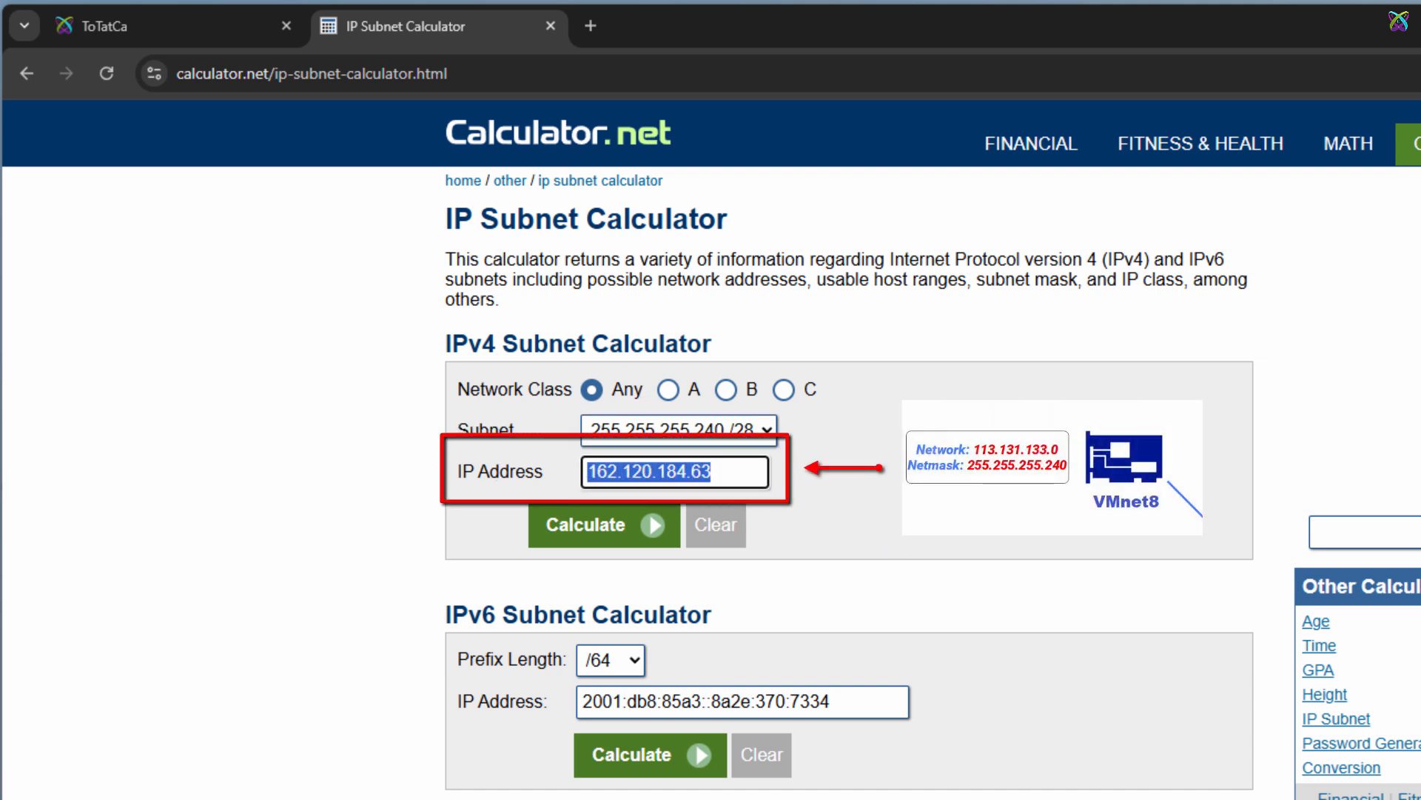
text(113.)
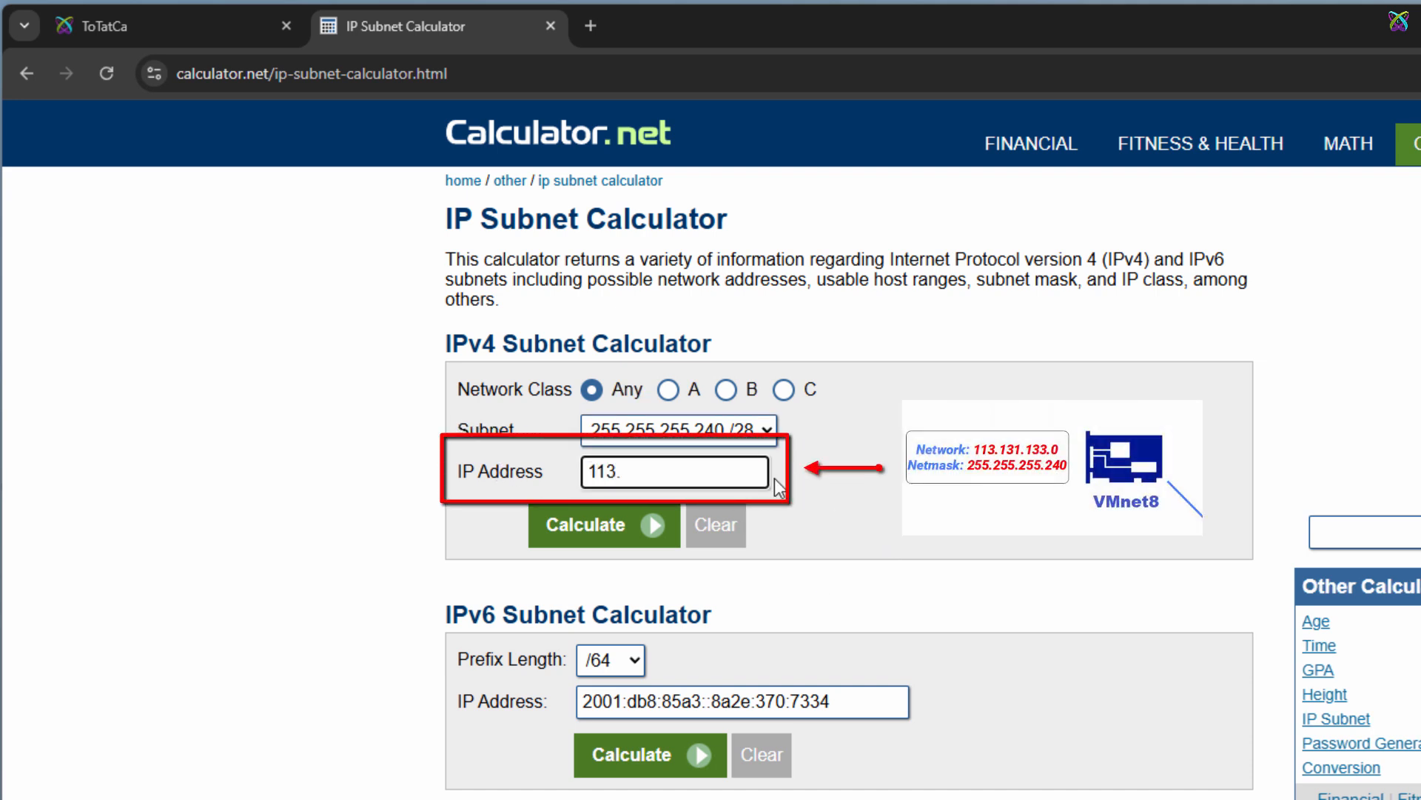
text(131.133.111)
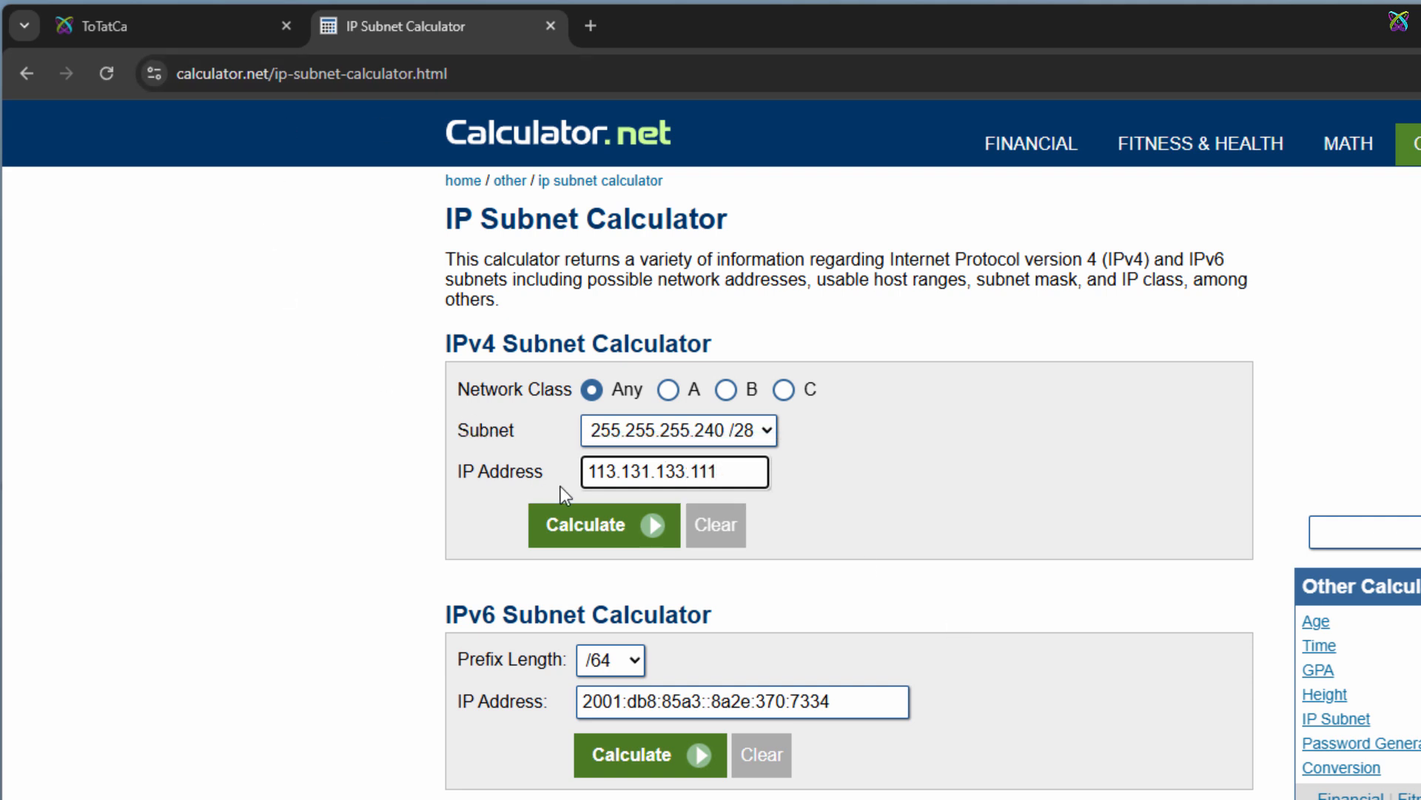
click(650, 527)
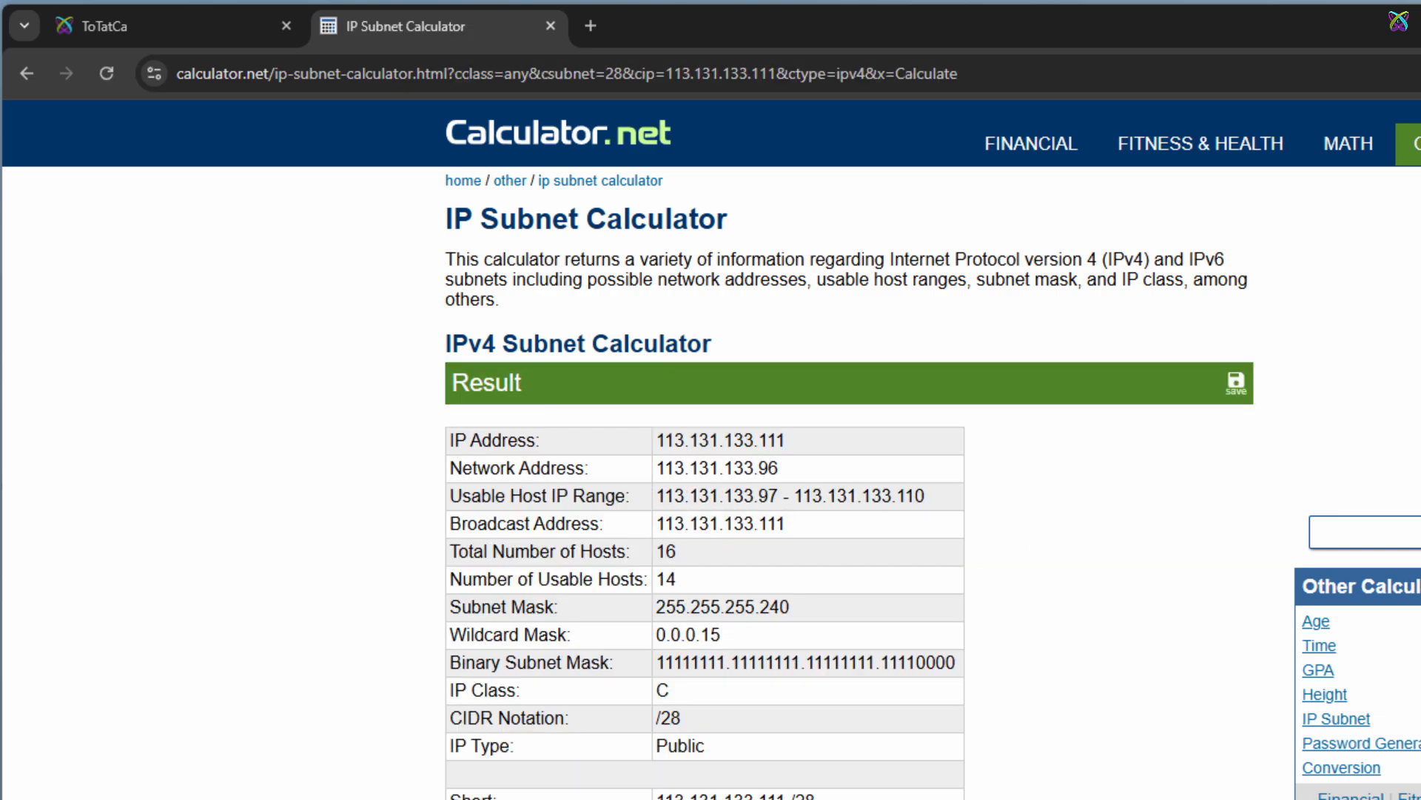
Examine the list of all possible /28 networks, highlighting the 113.131.133.80 network and its host range
scroll(463, 173, down, 12)
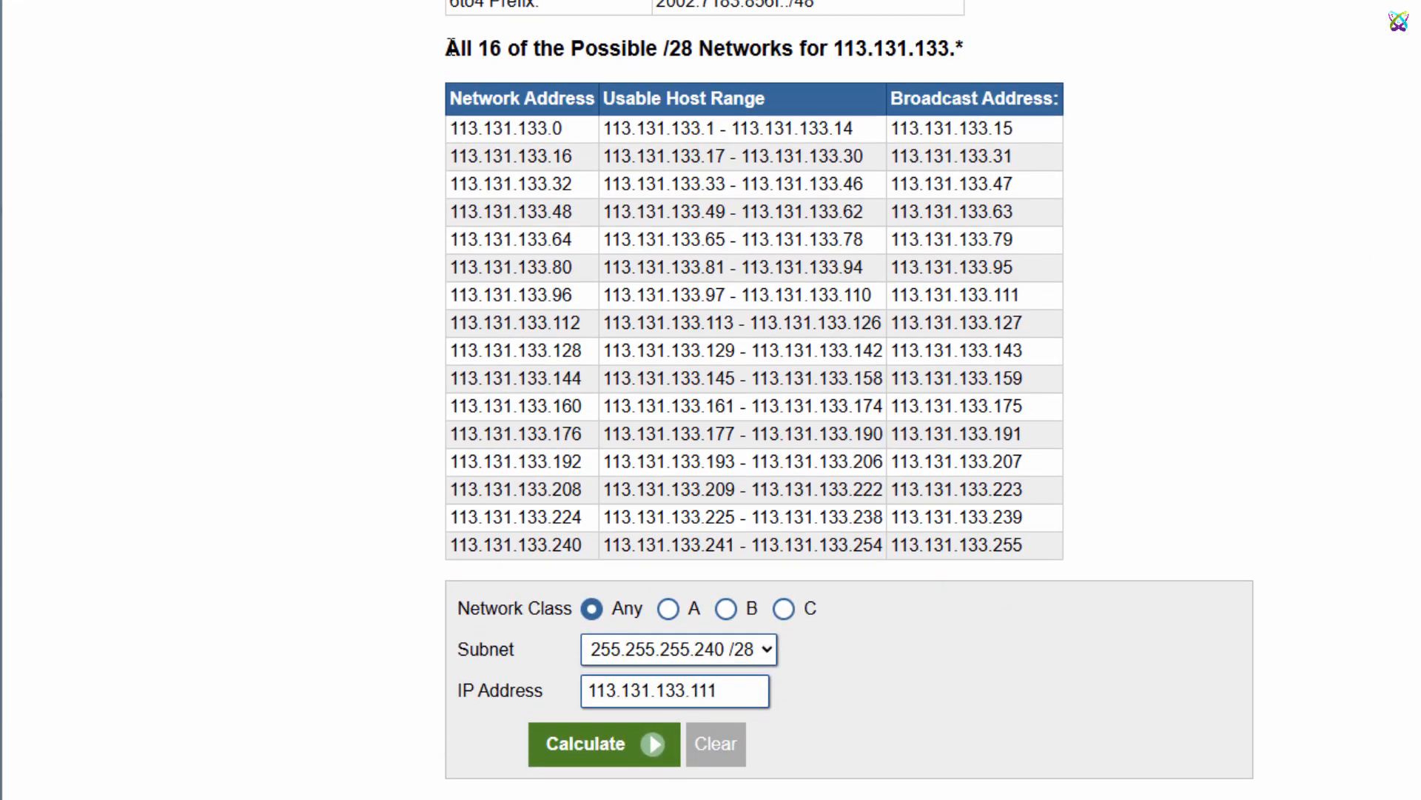
mouse_move(448, 83)
mouse_down()
mouse_move(676, 91)
mouse_move(955, 52)
mouse_up()
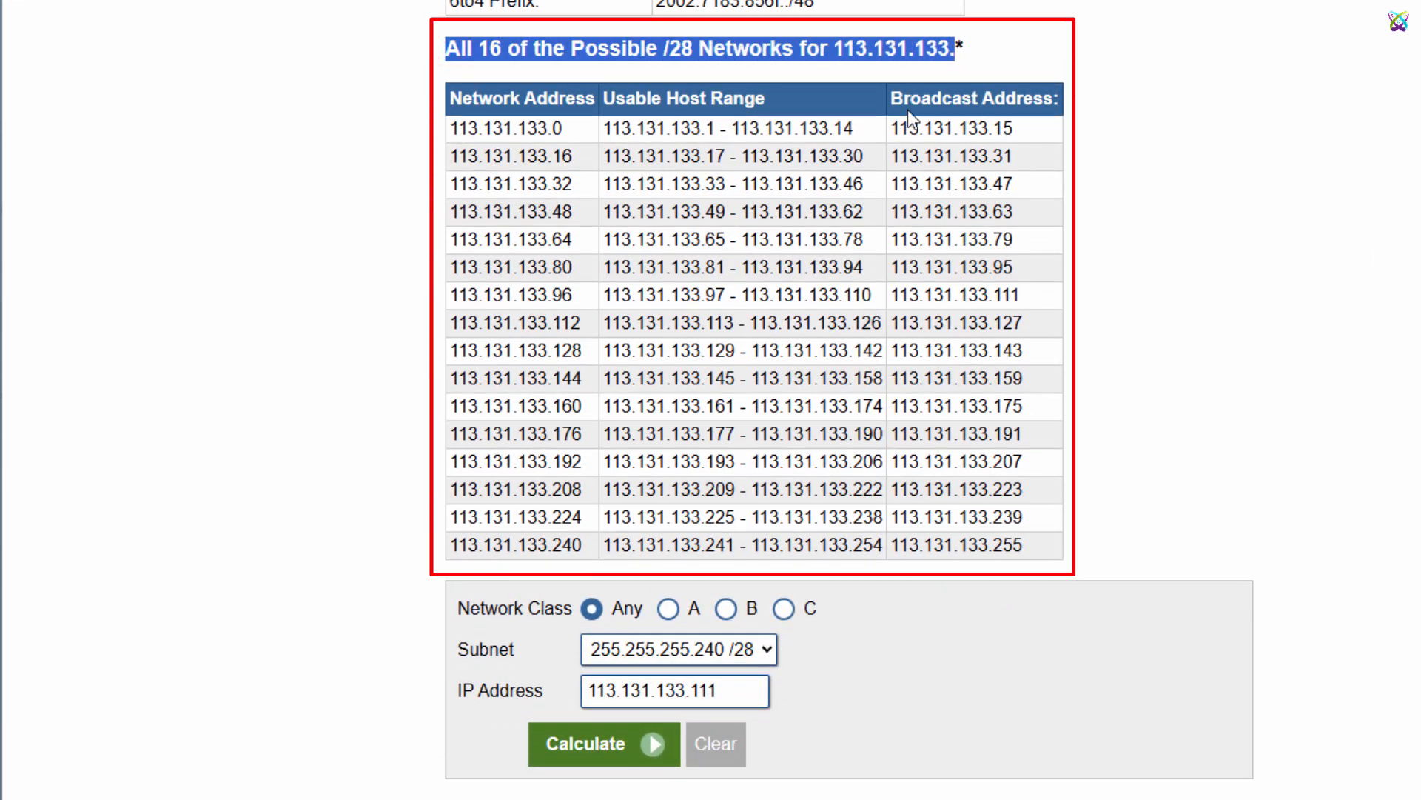
drag(452, 128, 1040, 551)
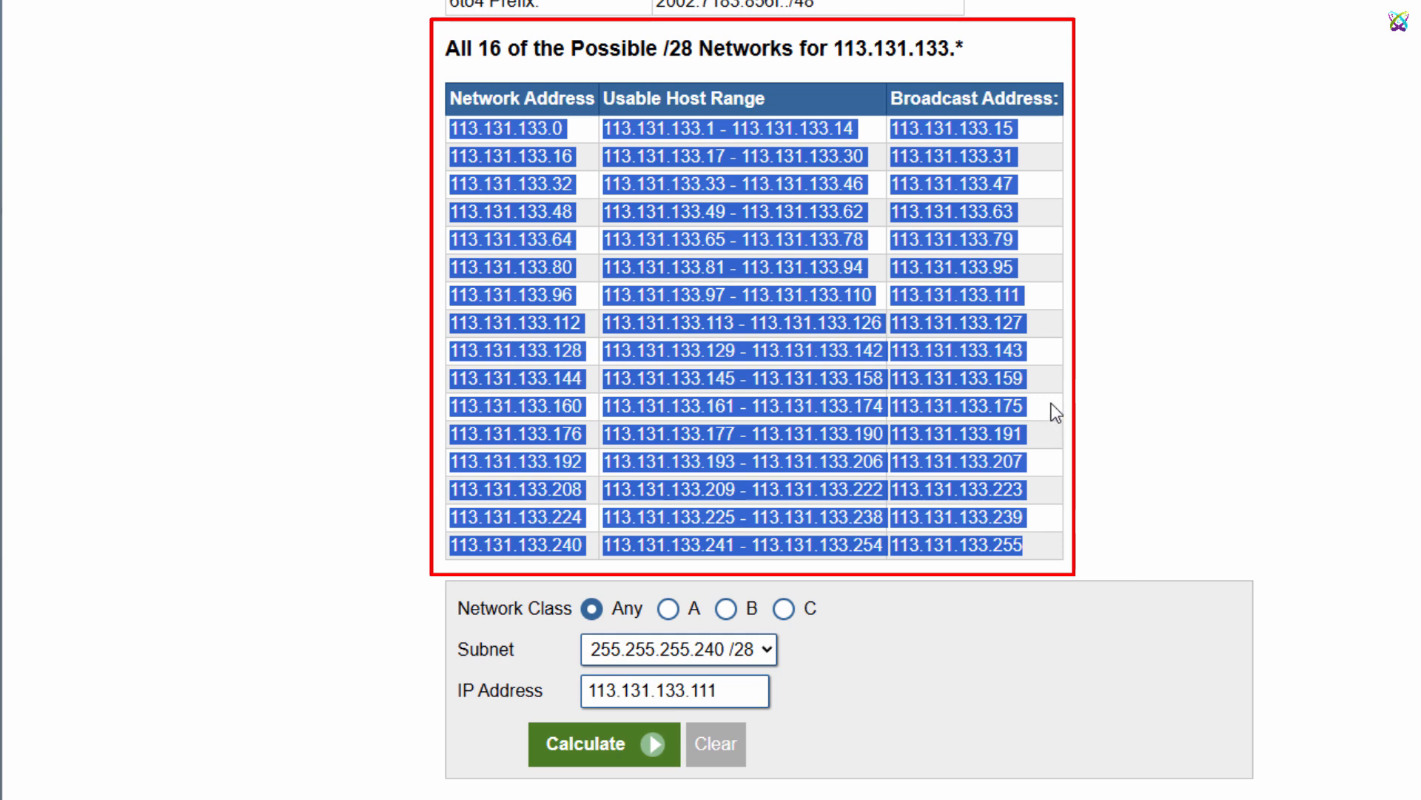
click(700, 347)
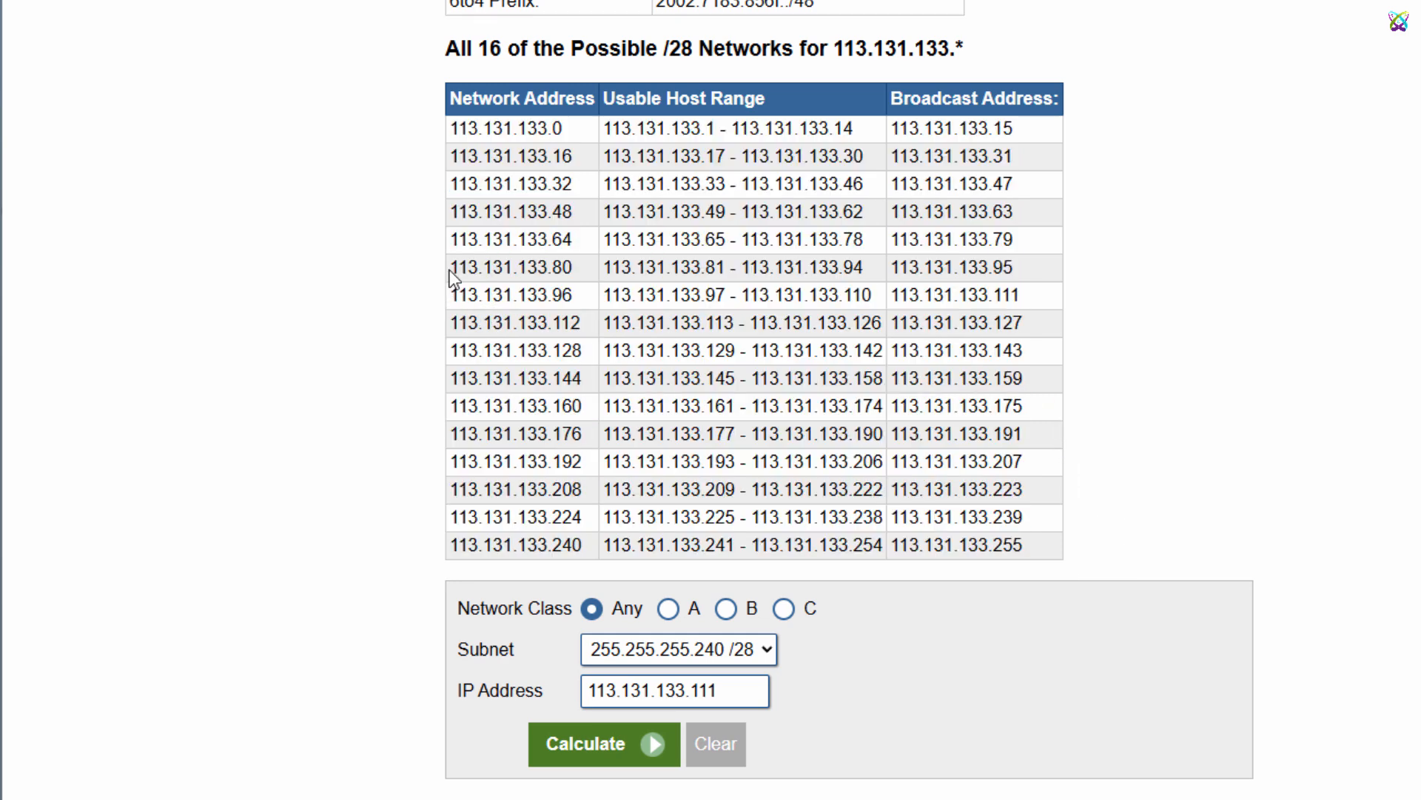
drag(458, 267, 585, 270)
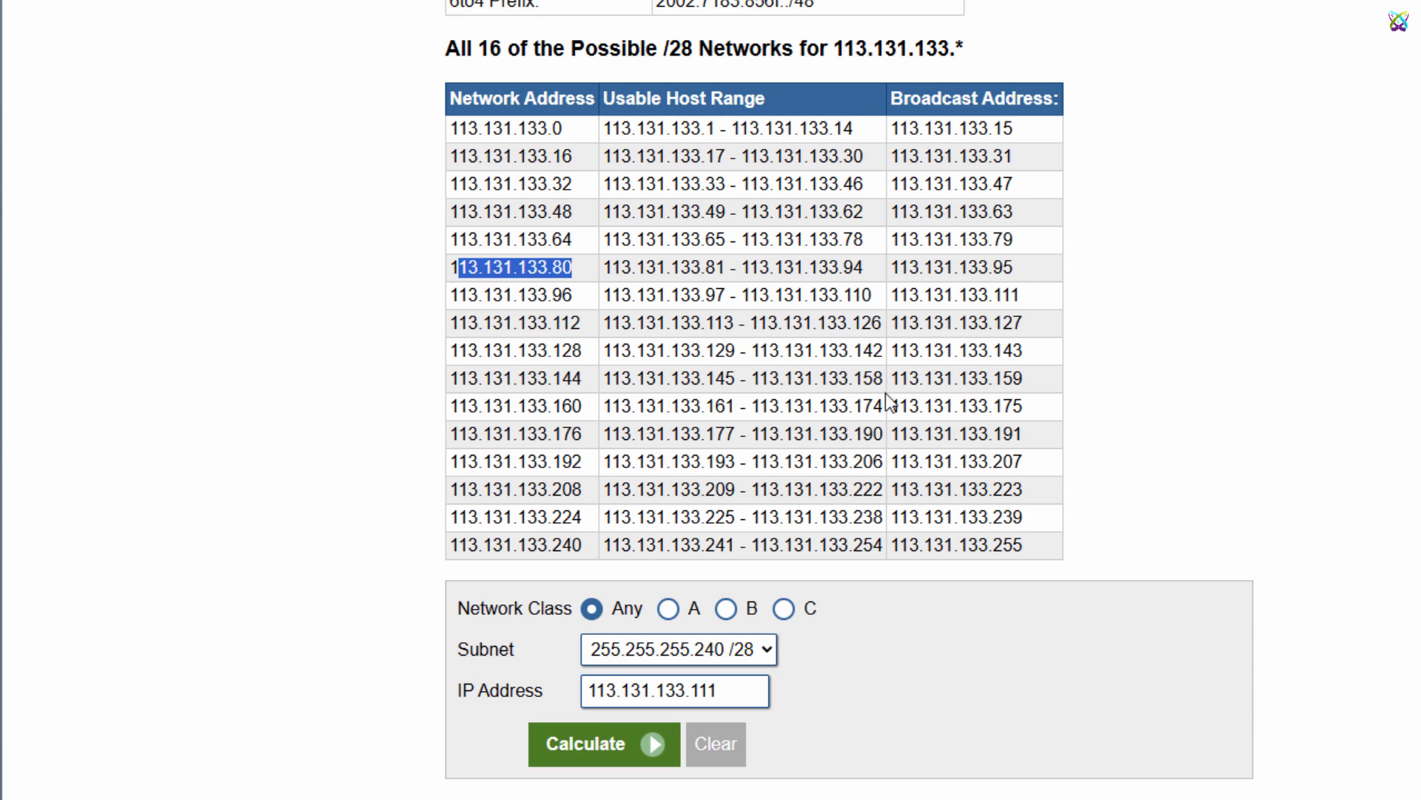
drag(704, 269, 726, 269)
drag(843, 267, 864, 268)
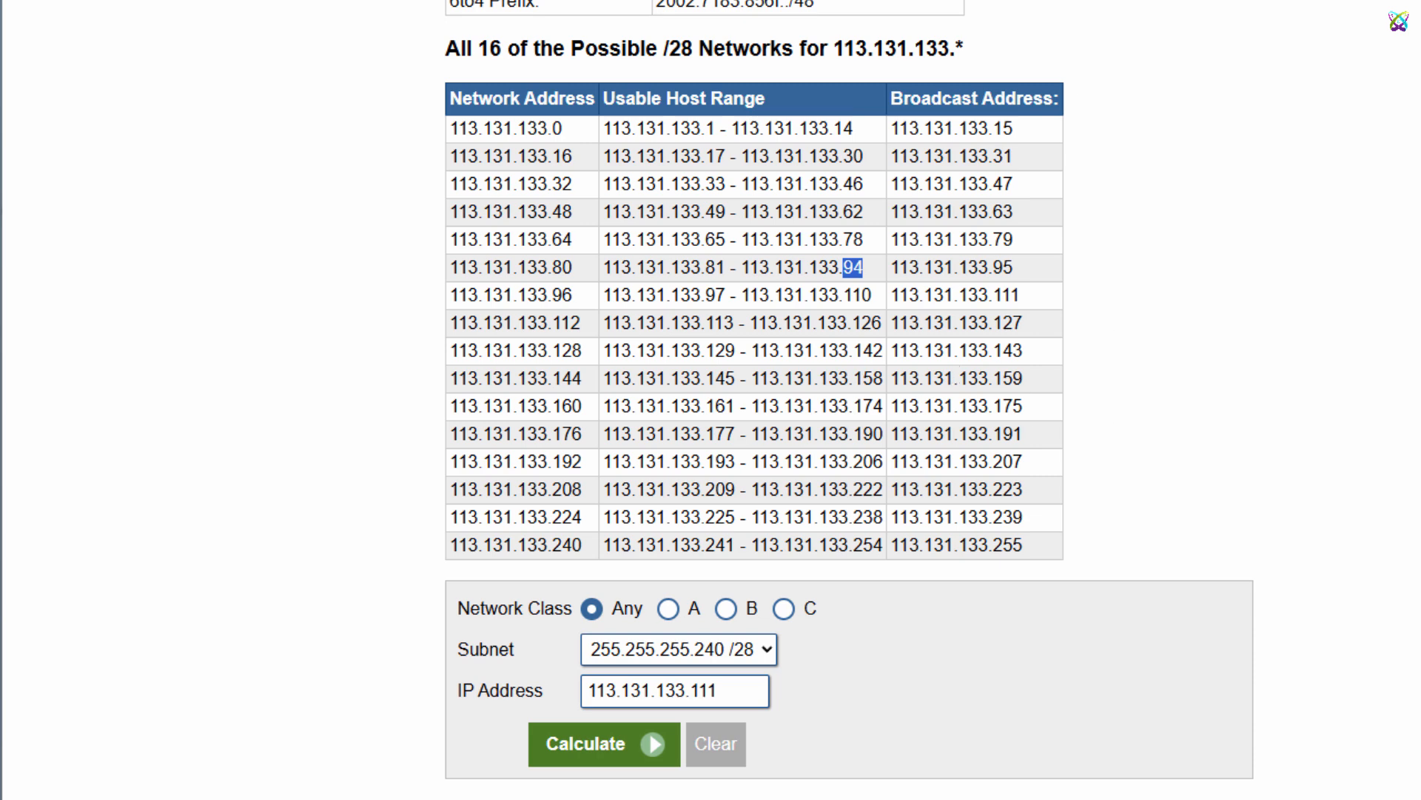
Set VMnet8's subnet IP to 113.131.133.80 and subnet mask to 255.255.255.240, applying the change
key(alt+Tab)
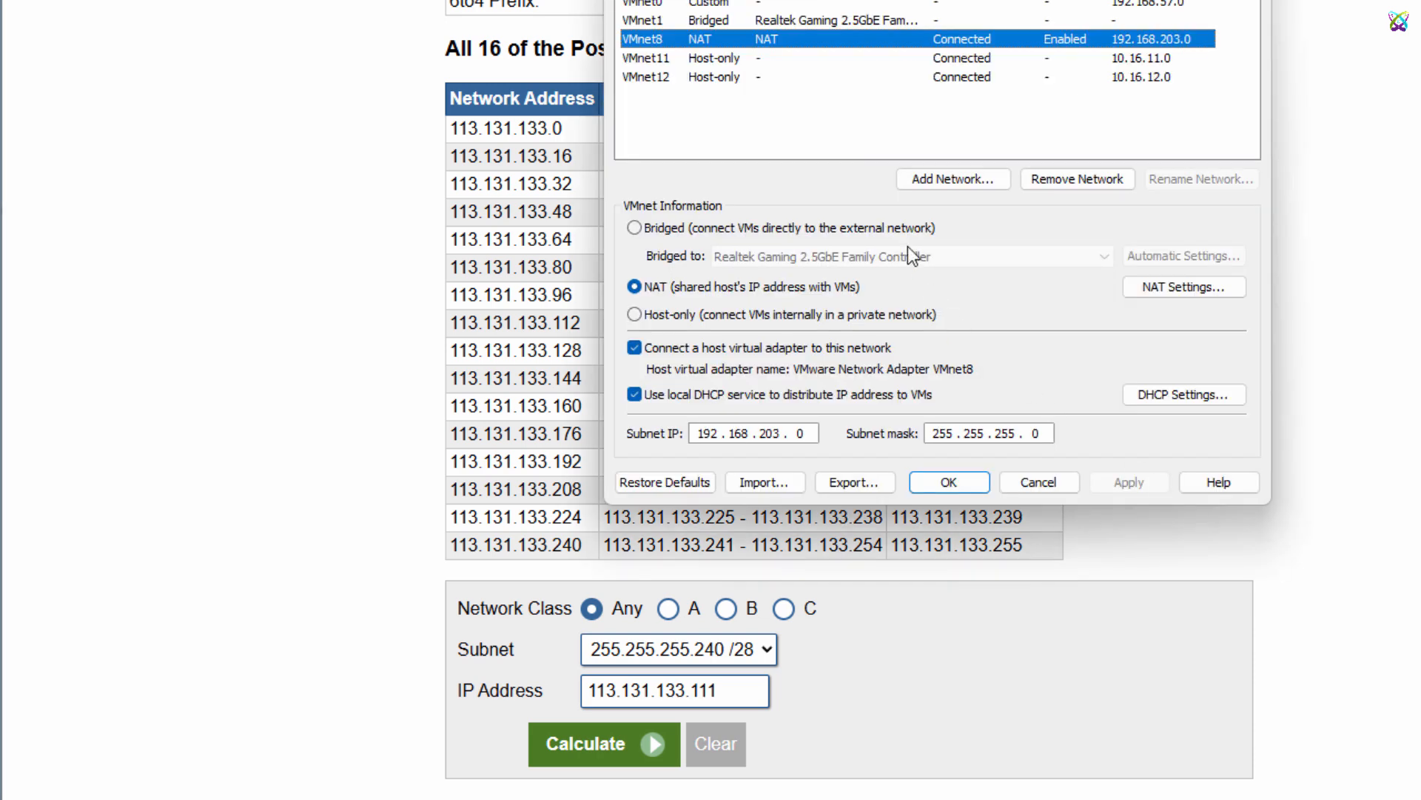
click(708, 433)
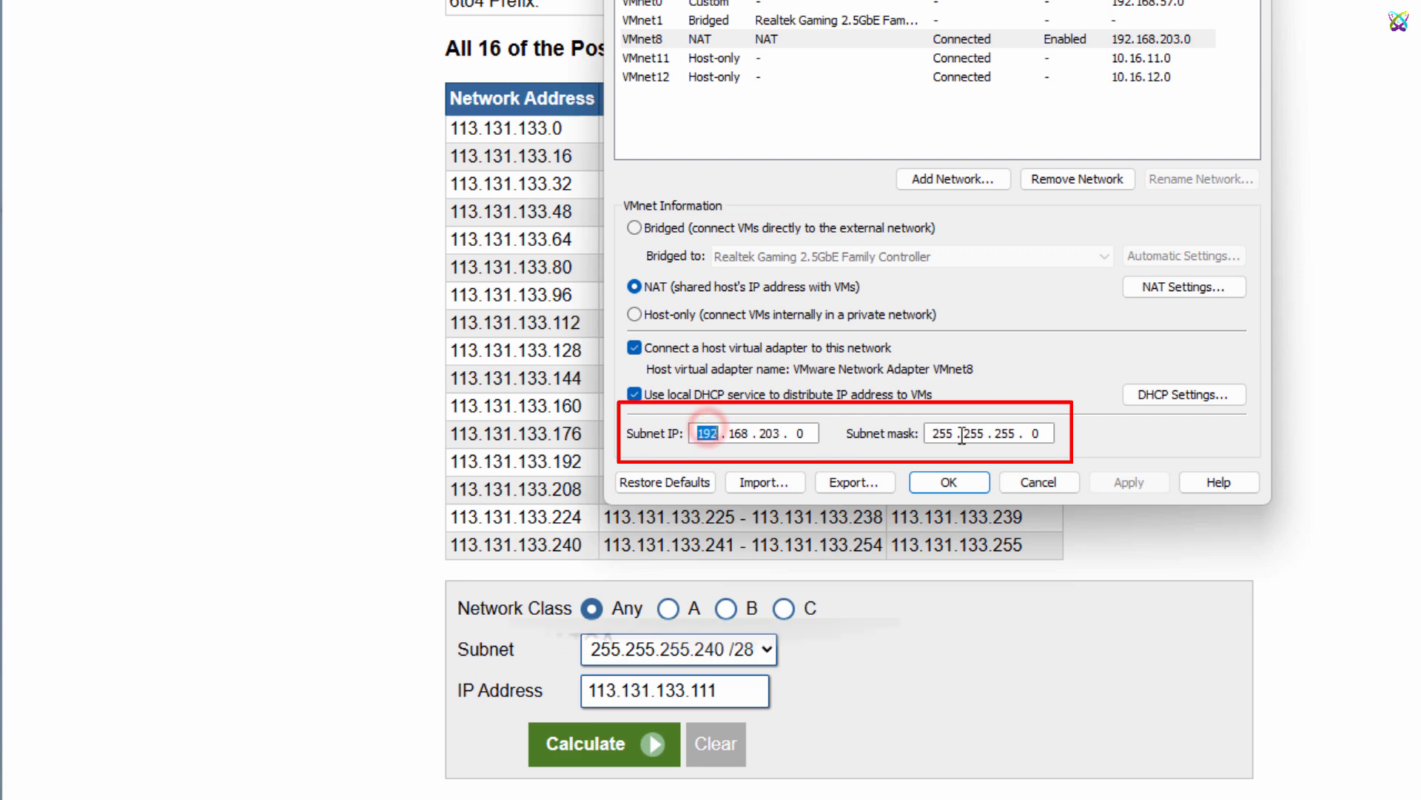
text(113 . )
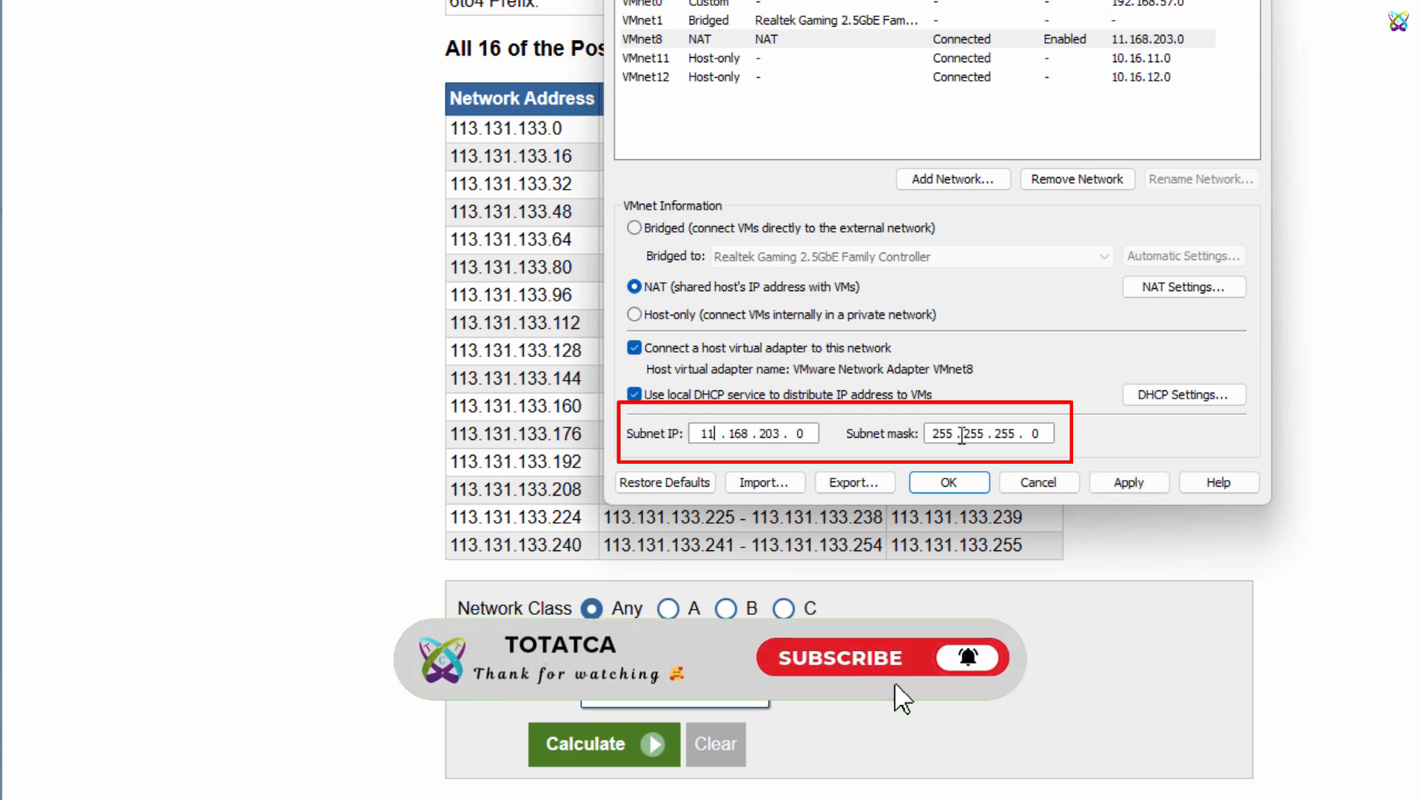
text(131 . )
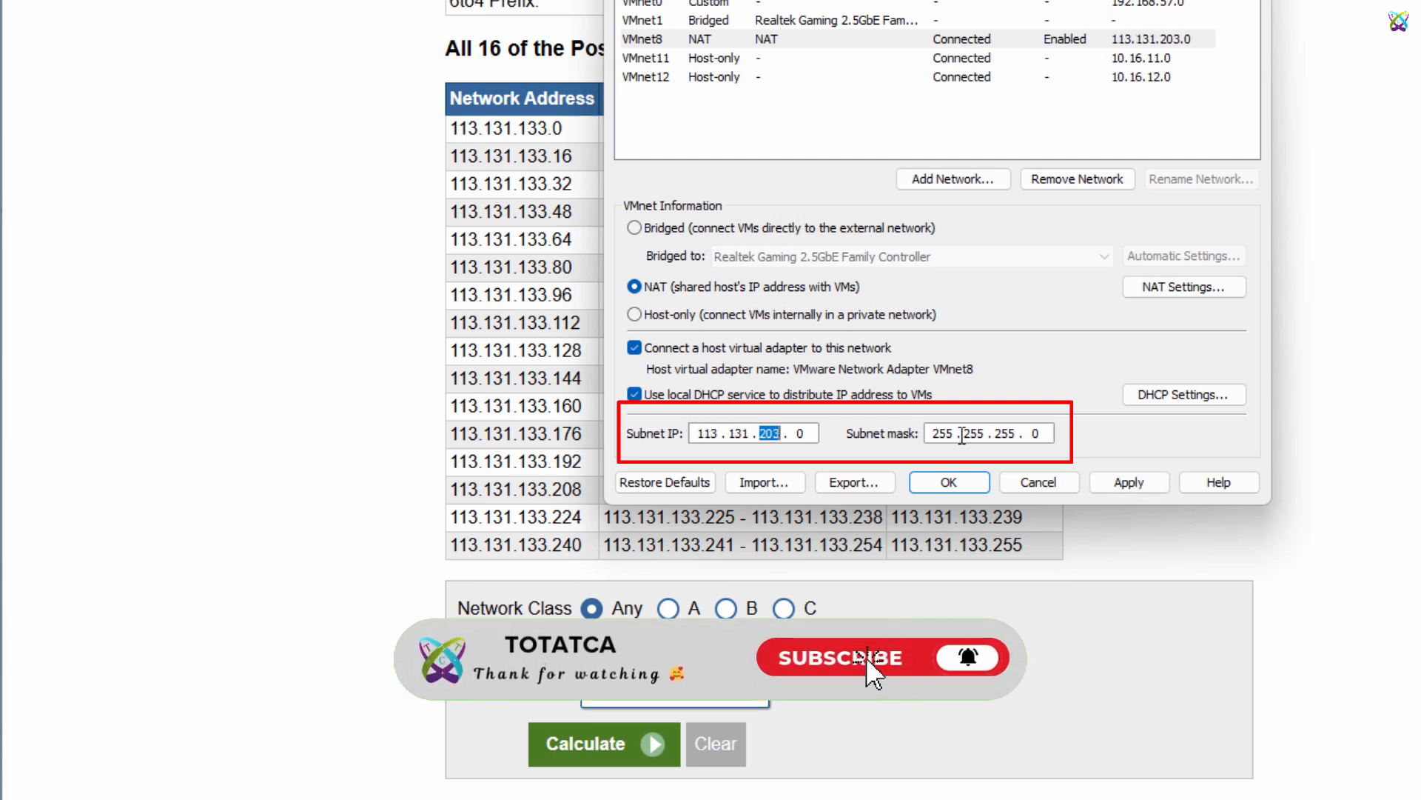
text(133 . 80)
double_click(1035, 433)
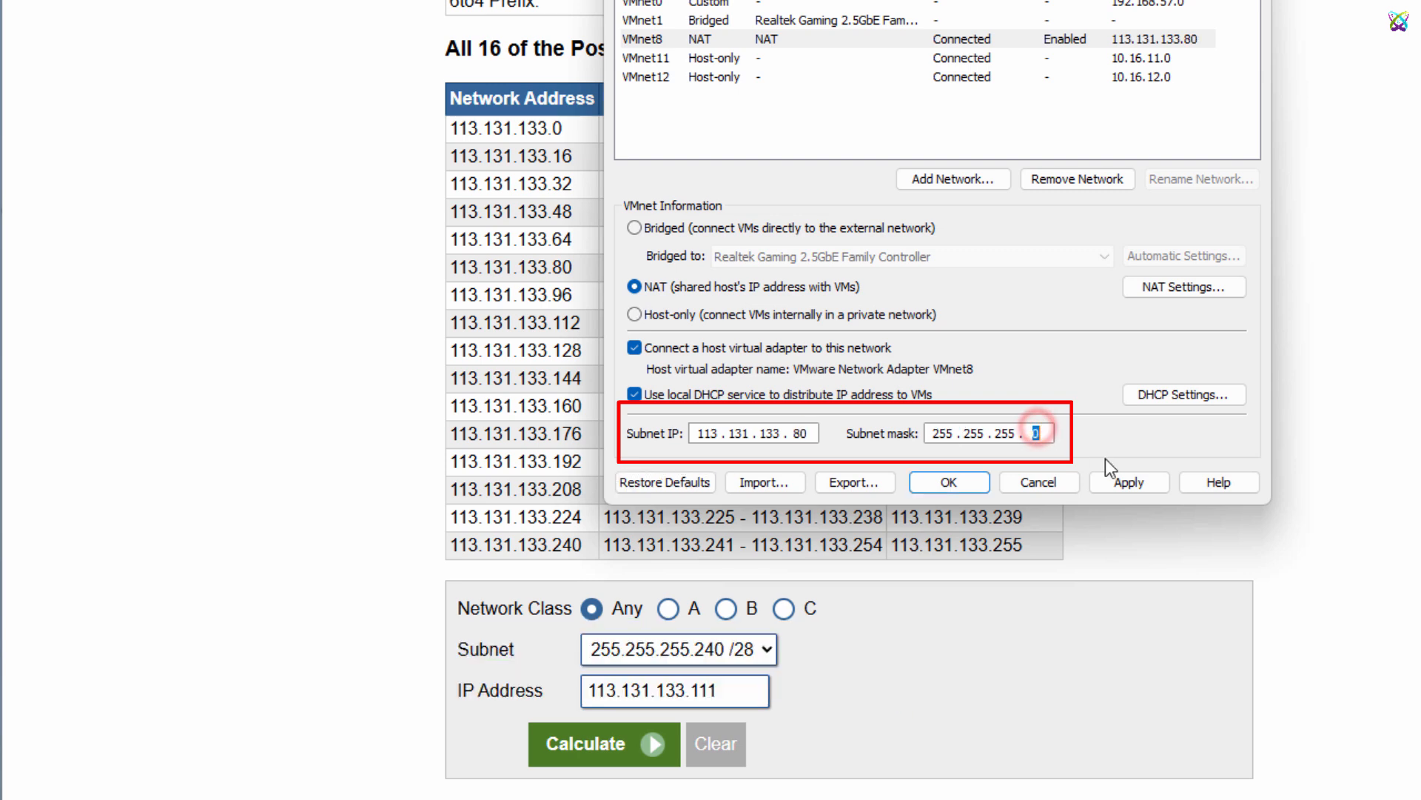
text(240)
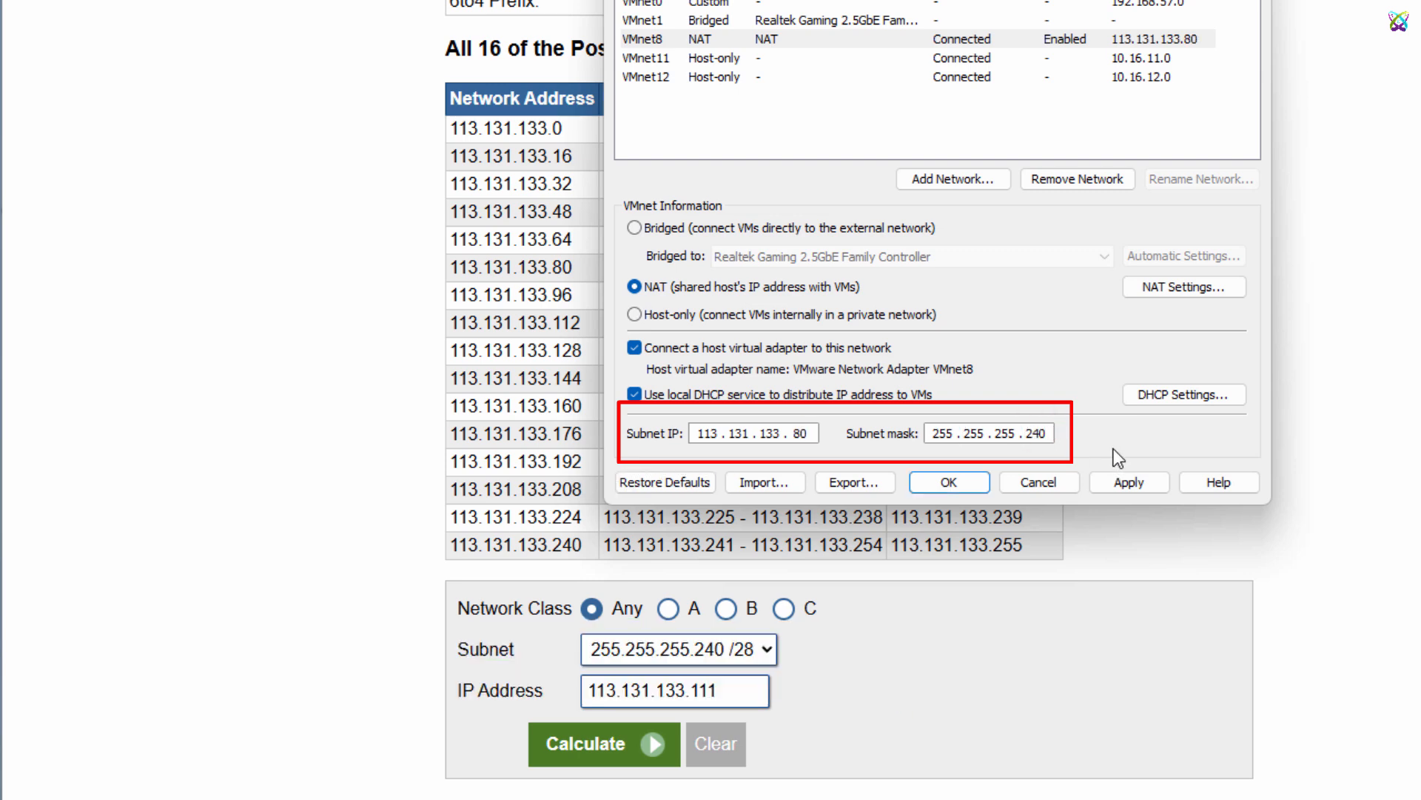
click(1136, 485)
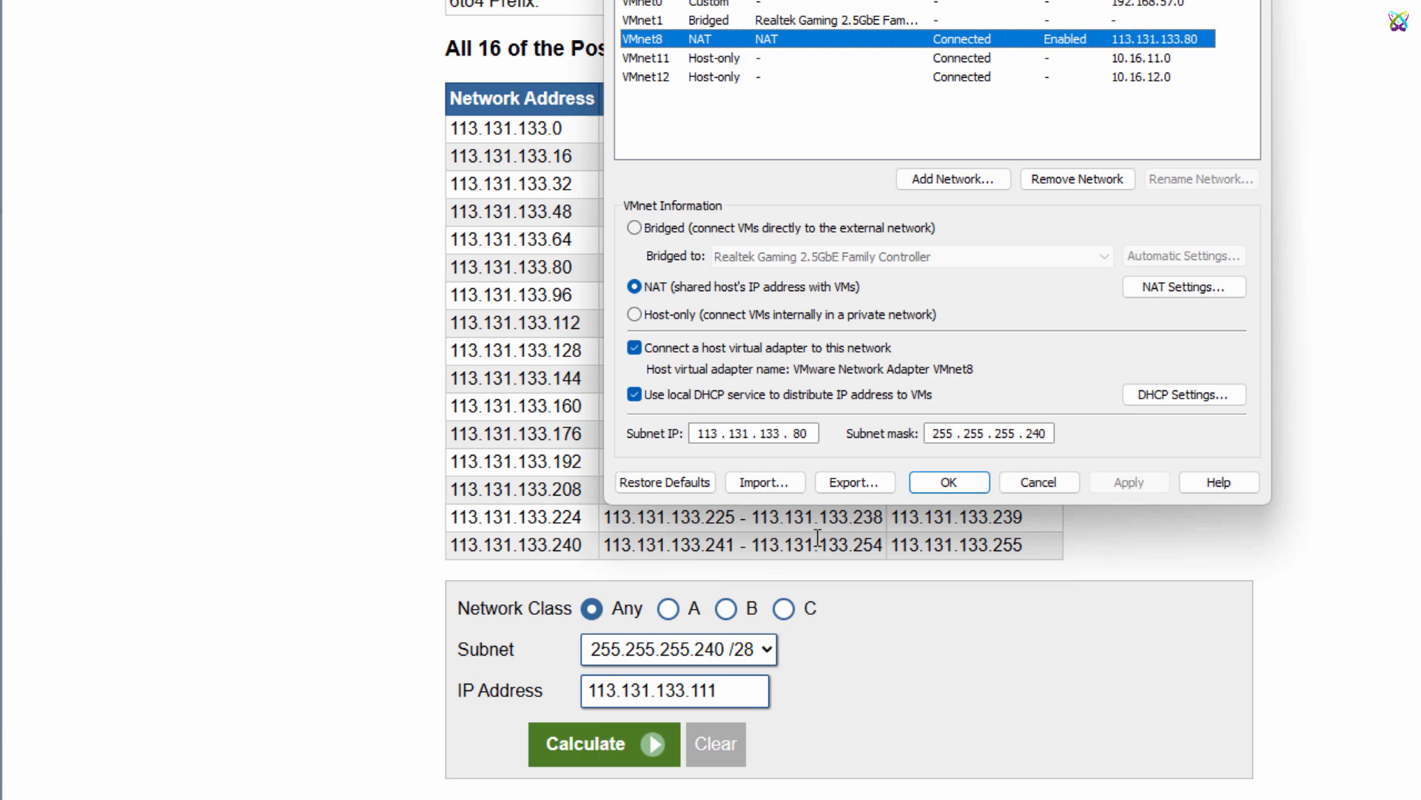
Set VMnet8's DHCP max and default lease times to 1 day, applying the change
click(1226, 396)
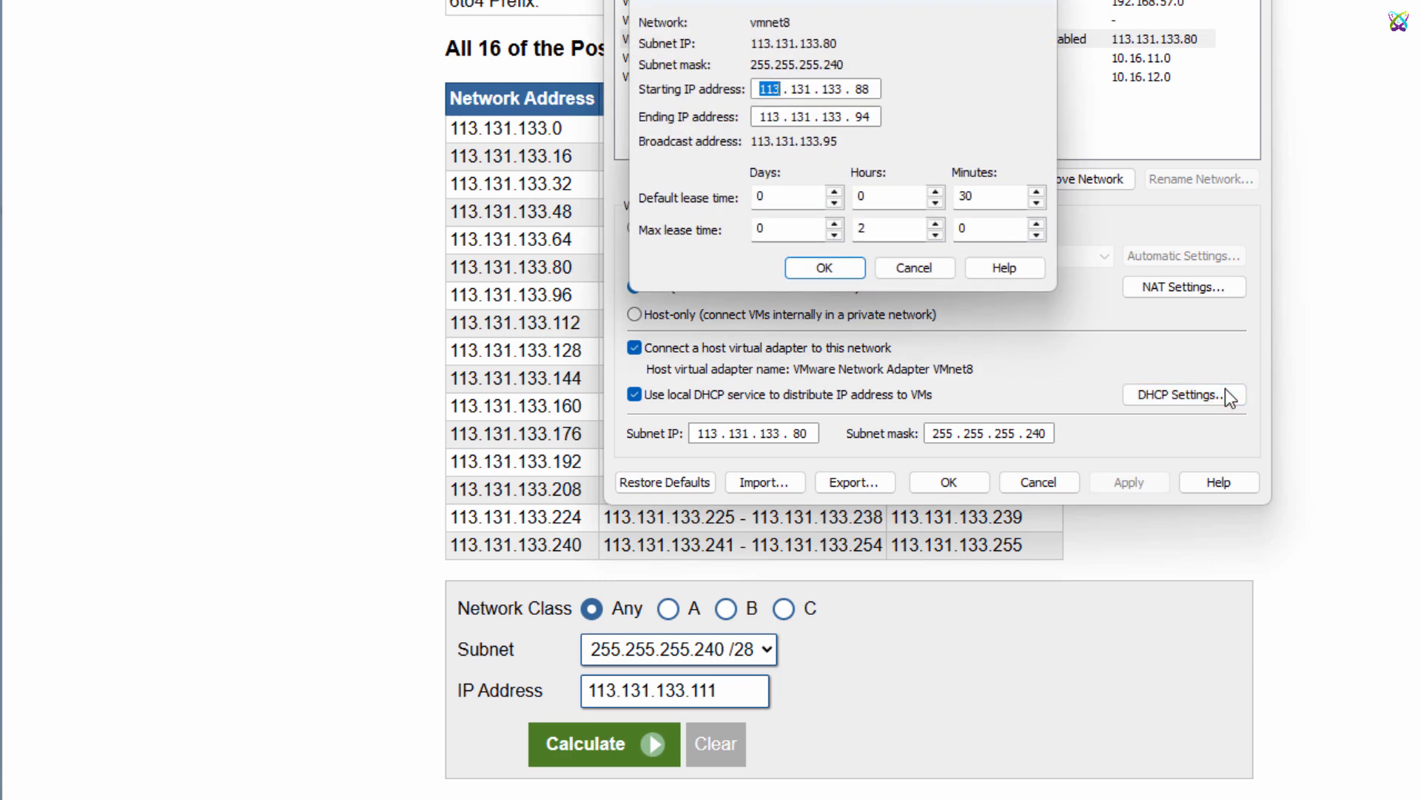
click(859, 89)
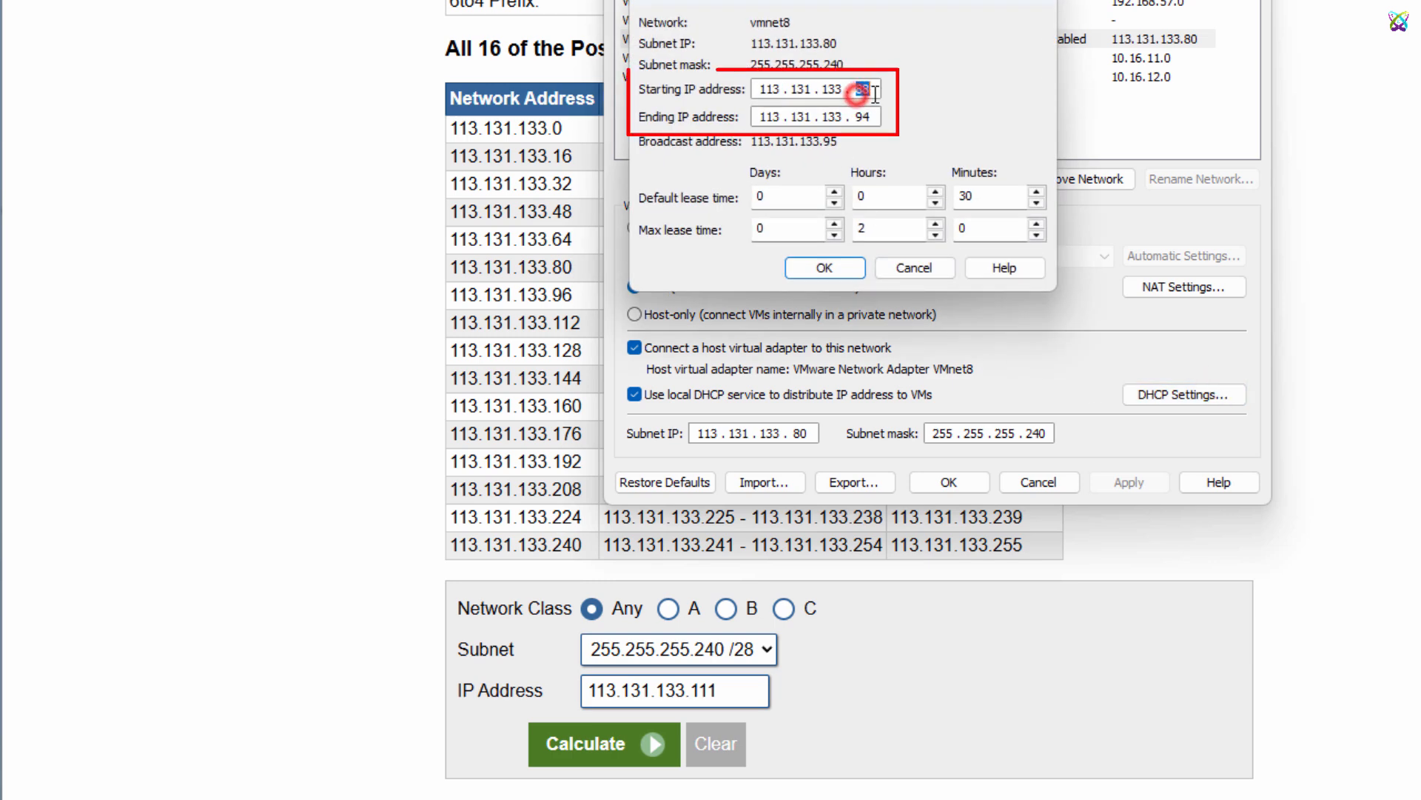
drag(861, 117, 878, 120)
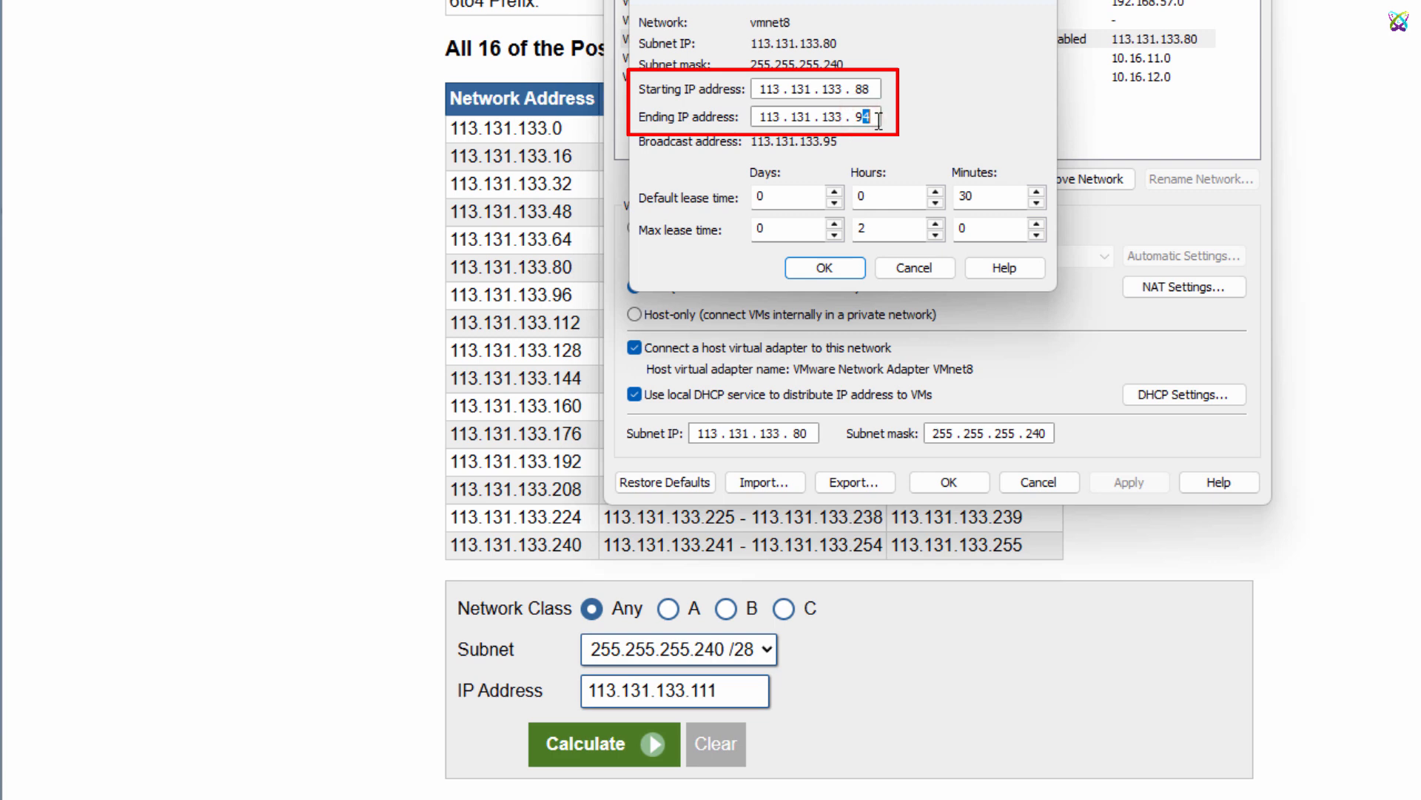
double_click(807, 231)
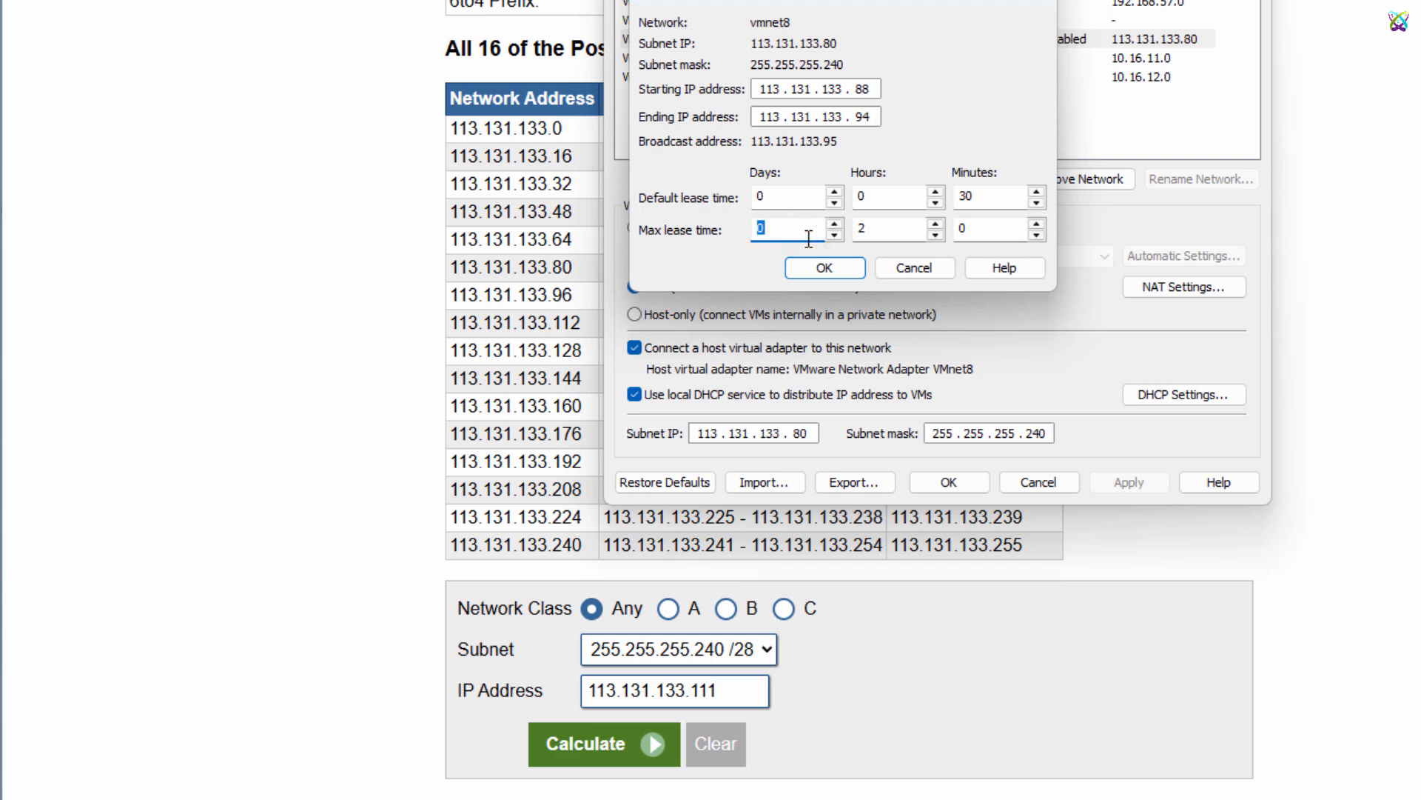
text(1)
double_click(801, 198)
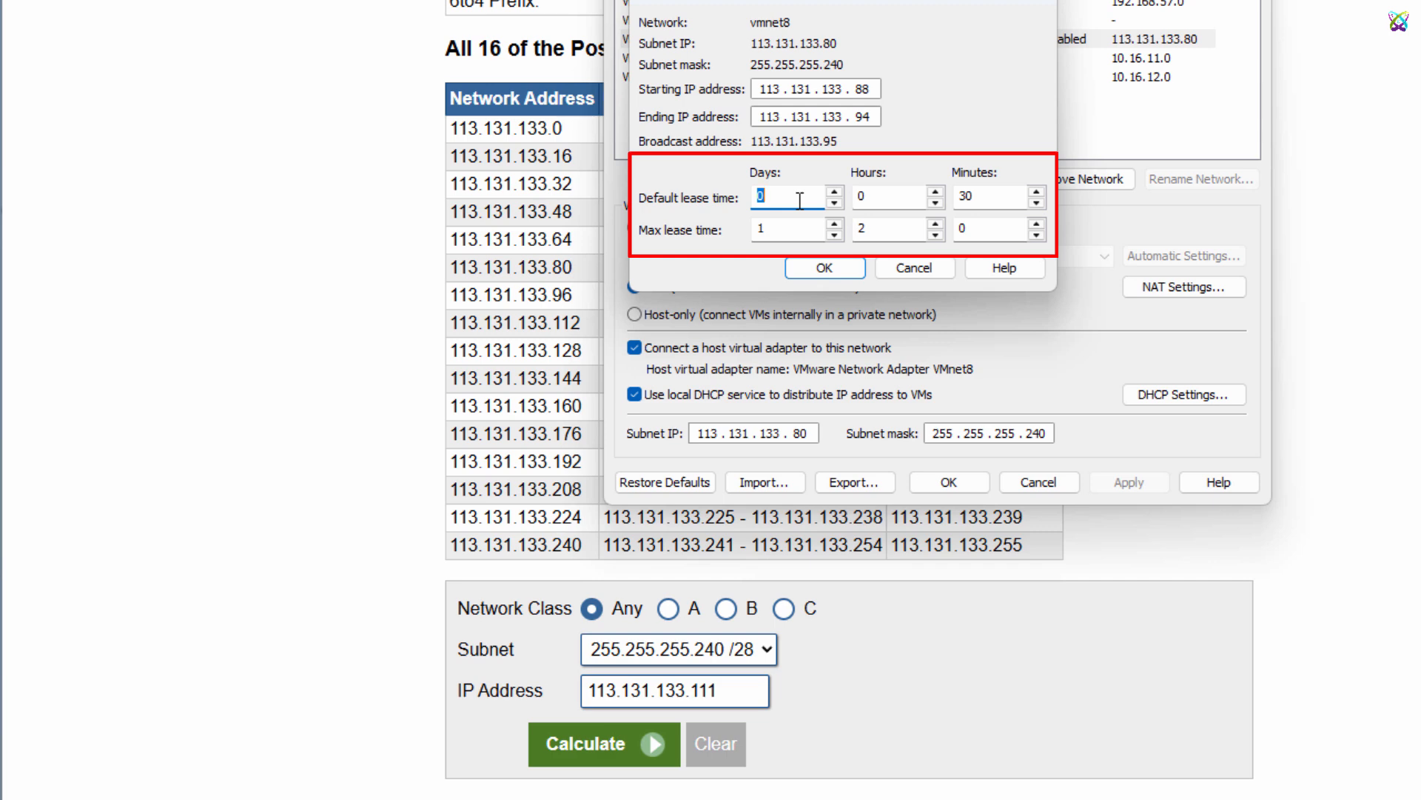
text(1)
click(848, 277)
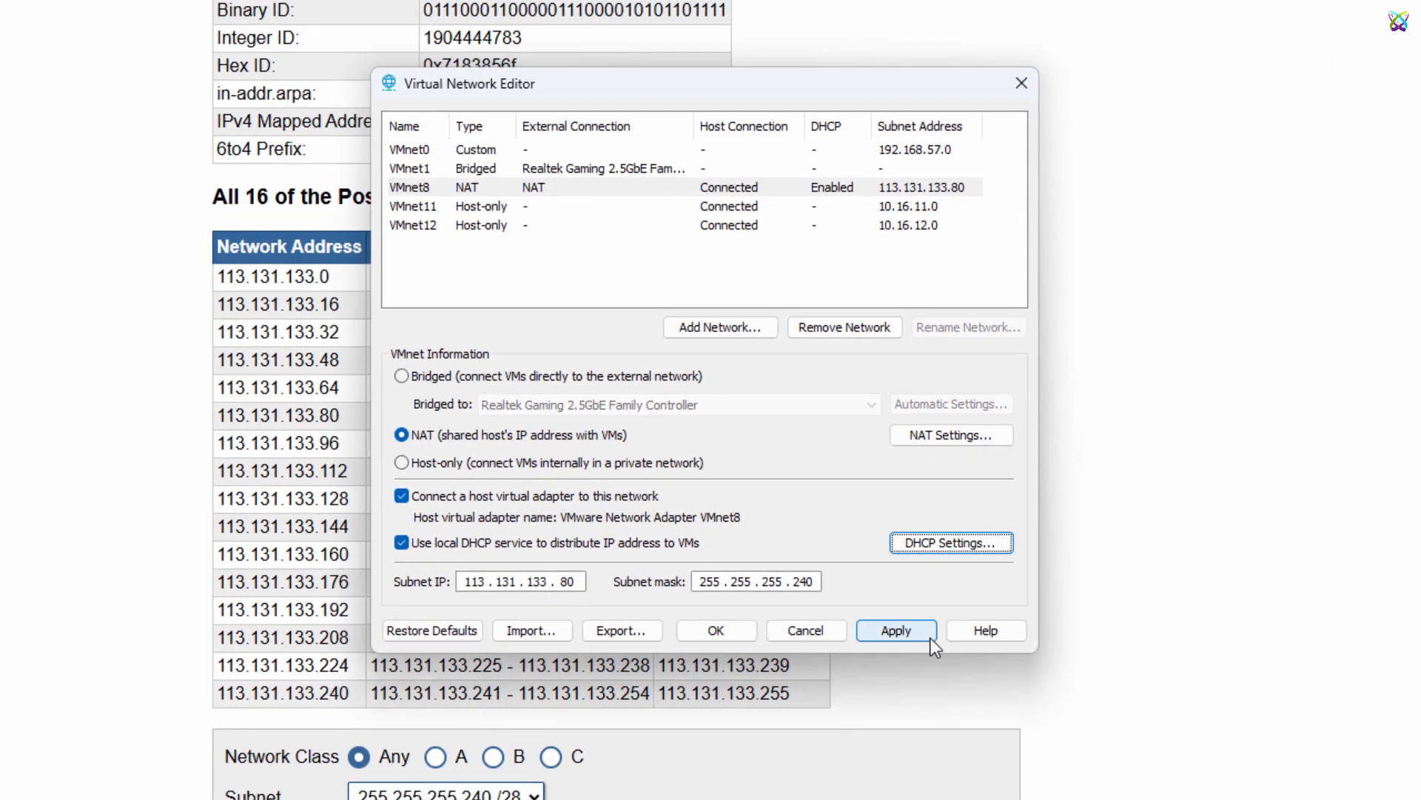
click(931, 638)
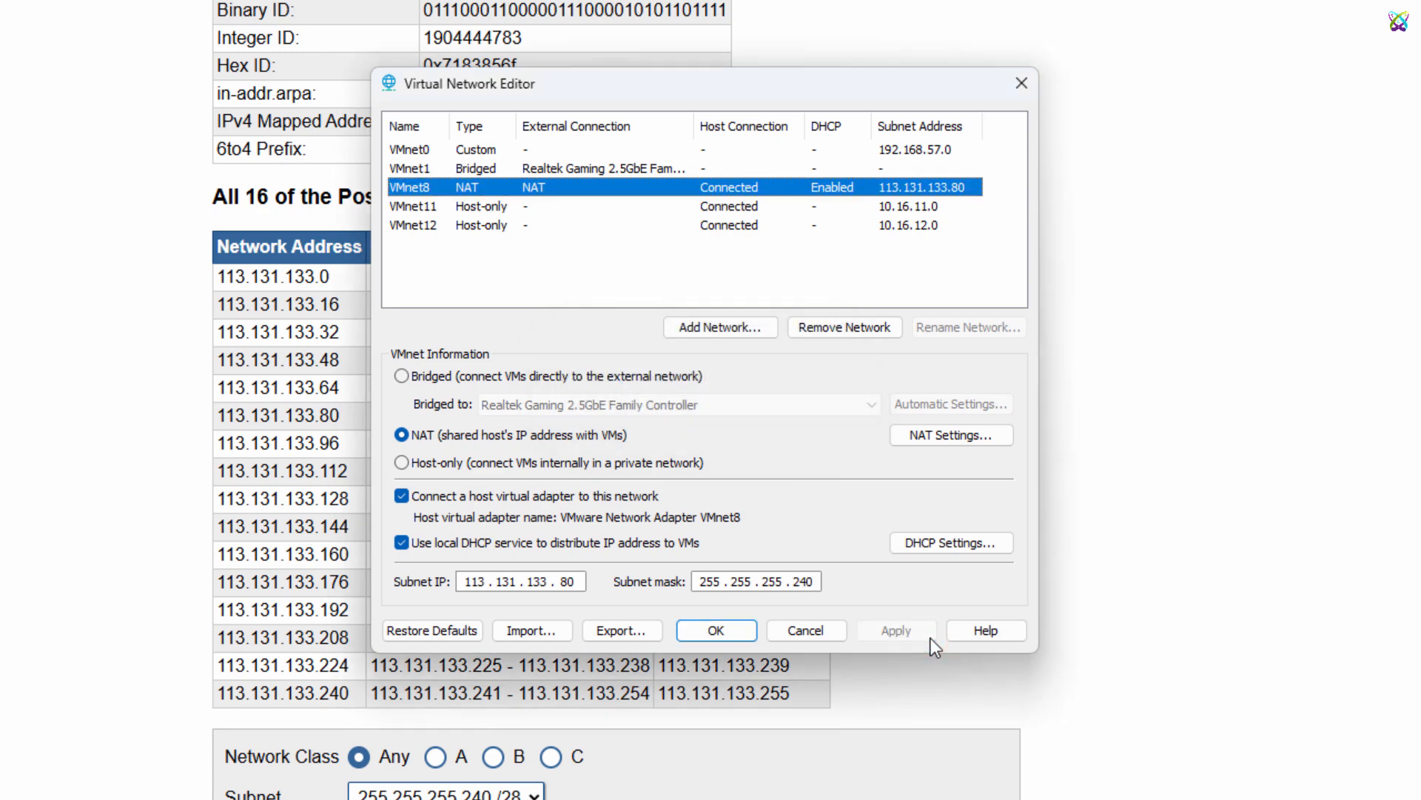
Review each virtual network entry and close the Virtual Network Editor
click(447, 169)
click(448, 188)
click(450, 207)
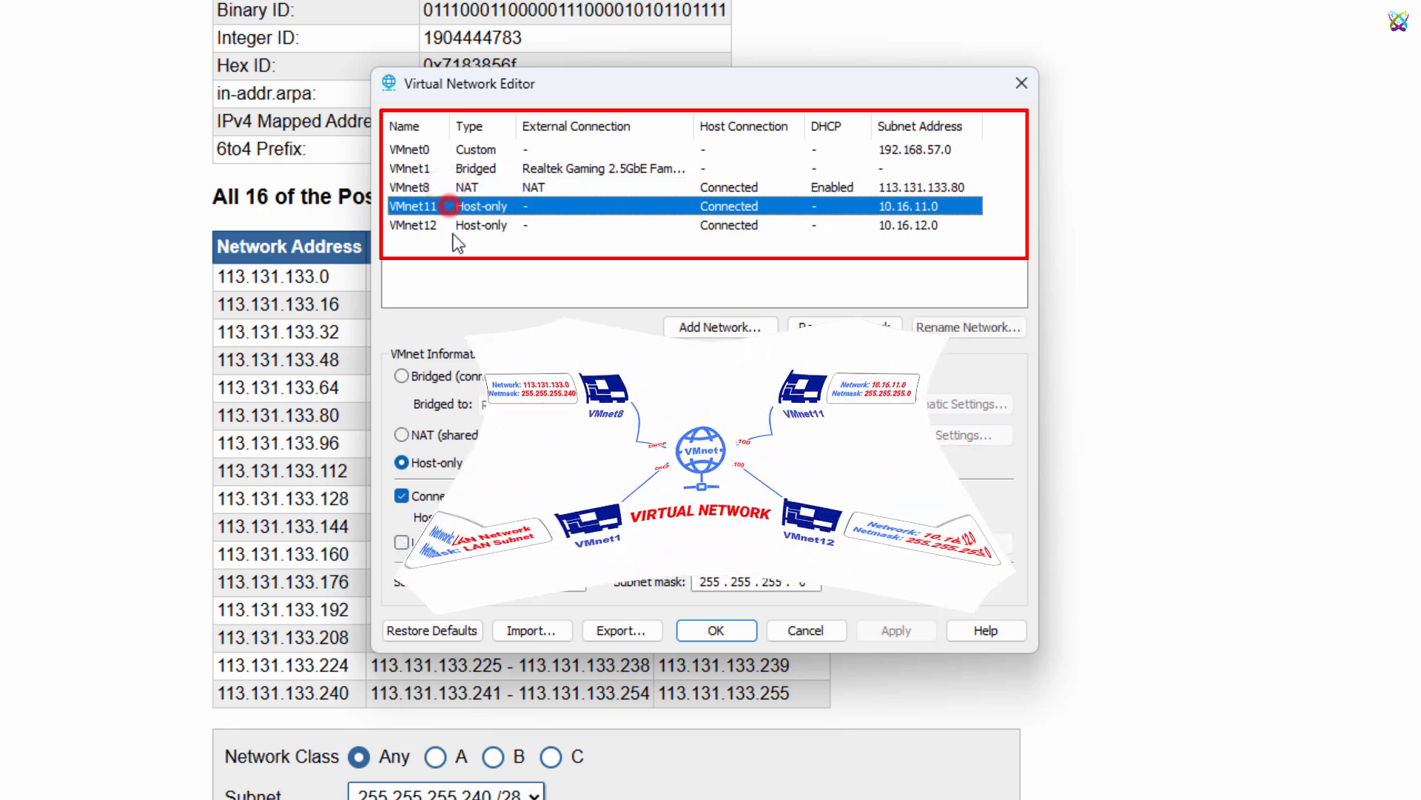
click(452, 228)
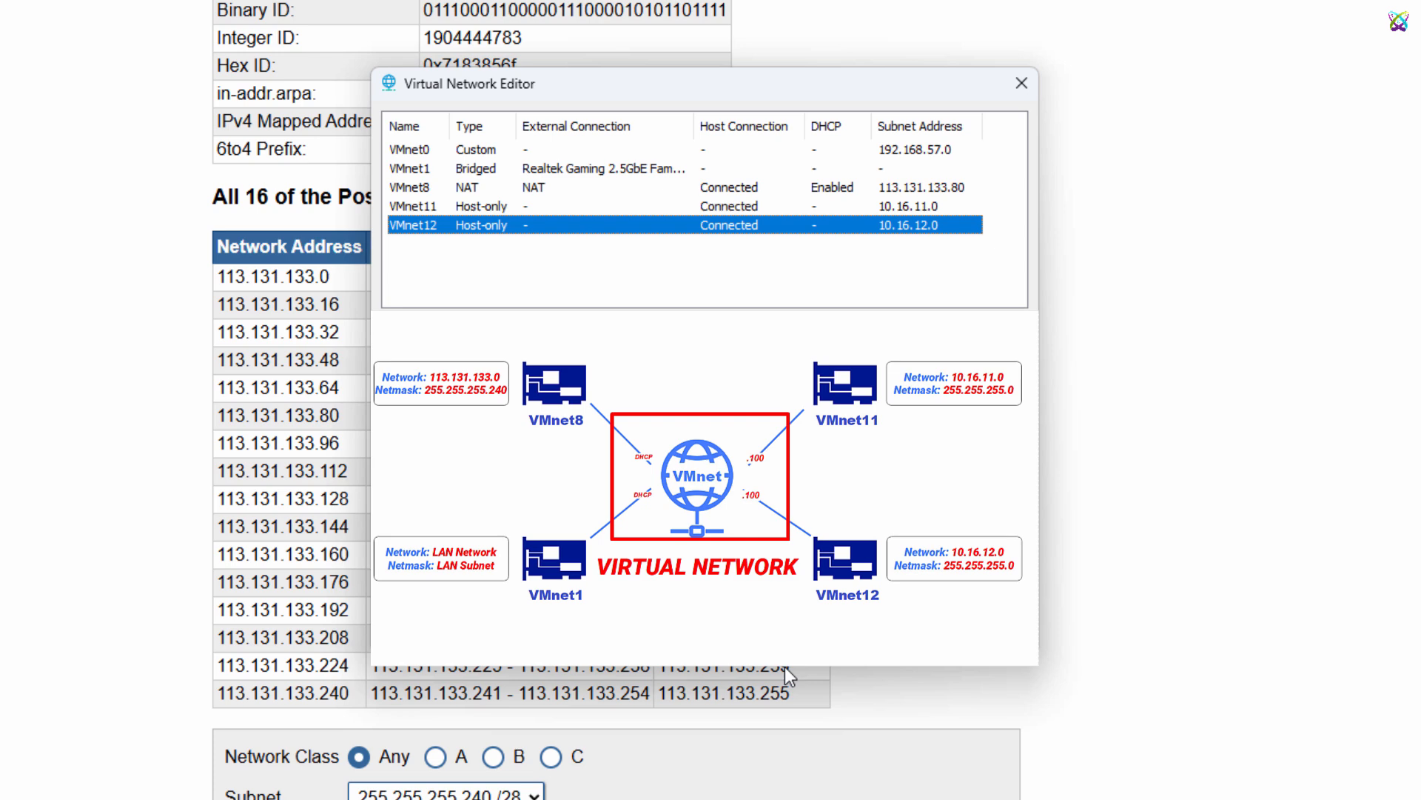
click(716, 630)
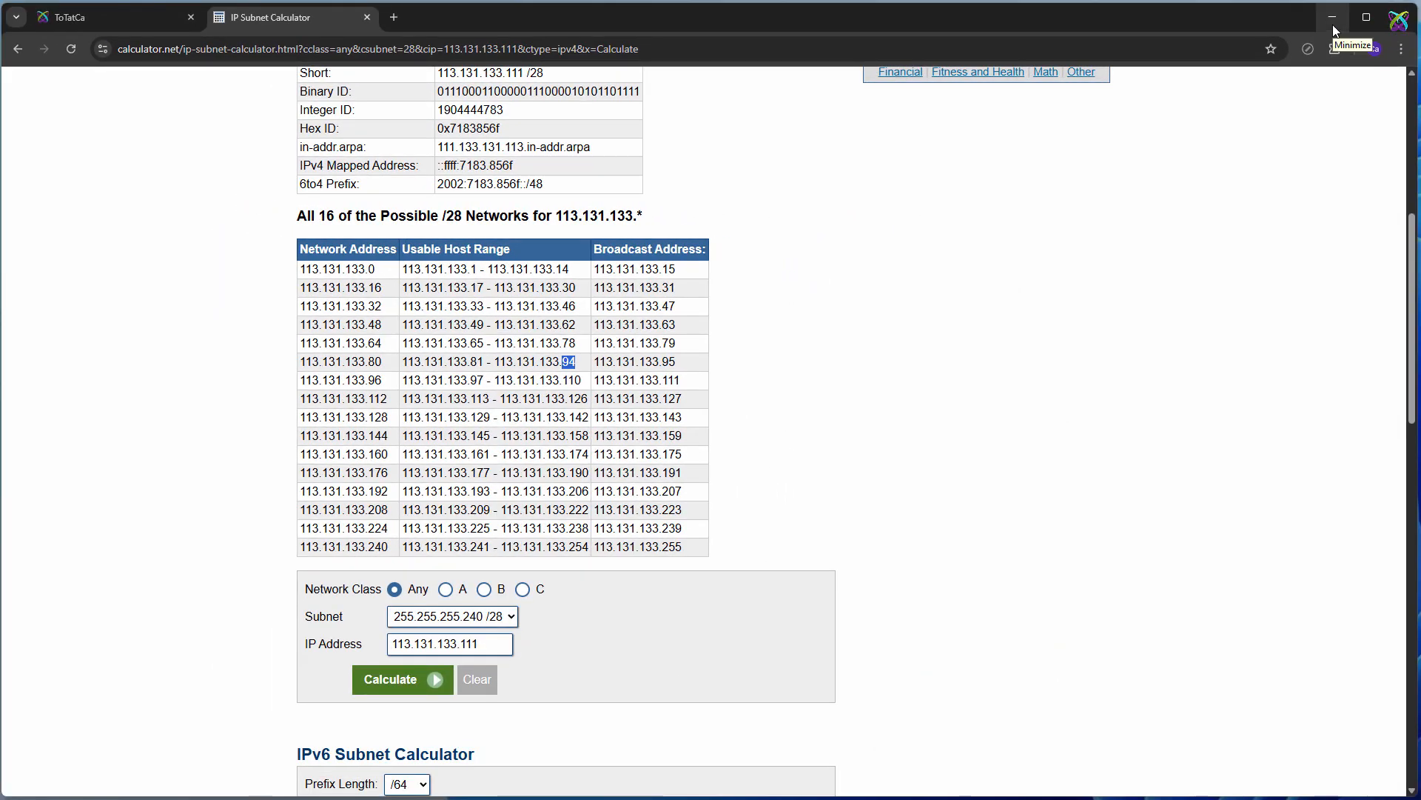
Open Network Connections from Control Panel's Network and Sharing Center and examine the VMware network adapters
click(1333, 18)
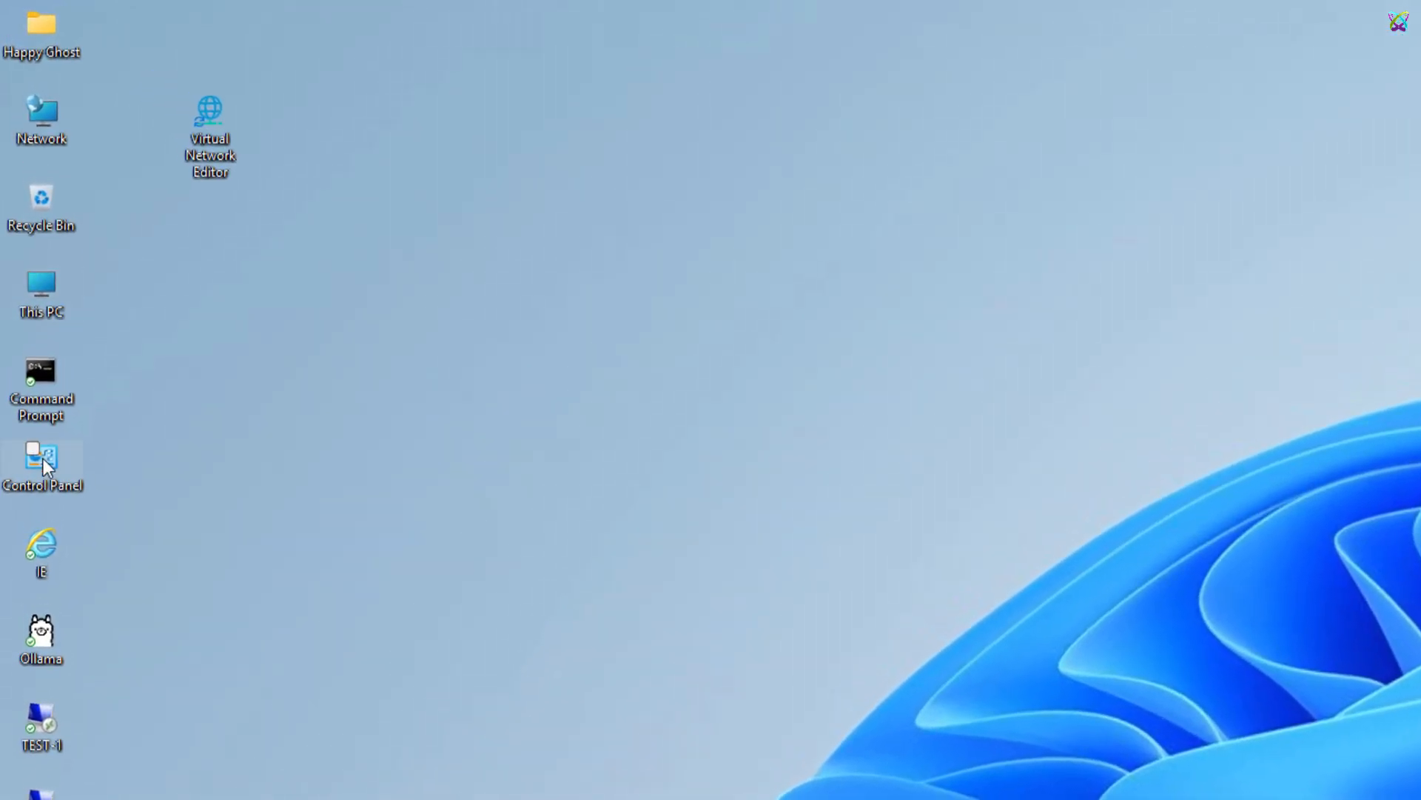
double_click(42, 459)
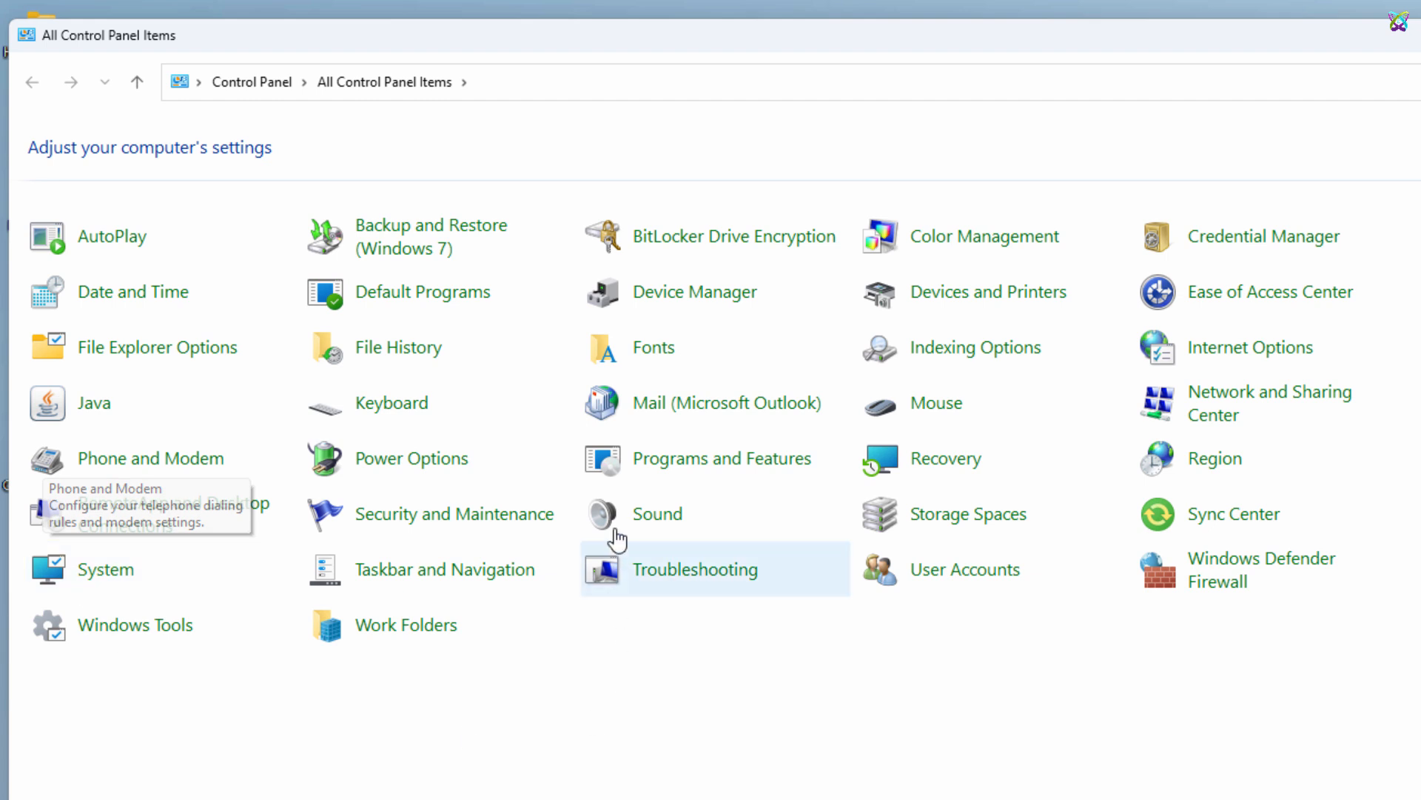
click(1273, 402)
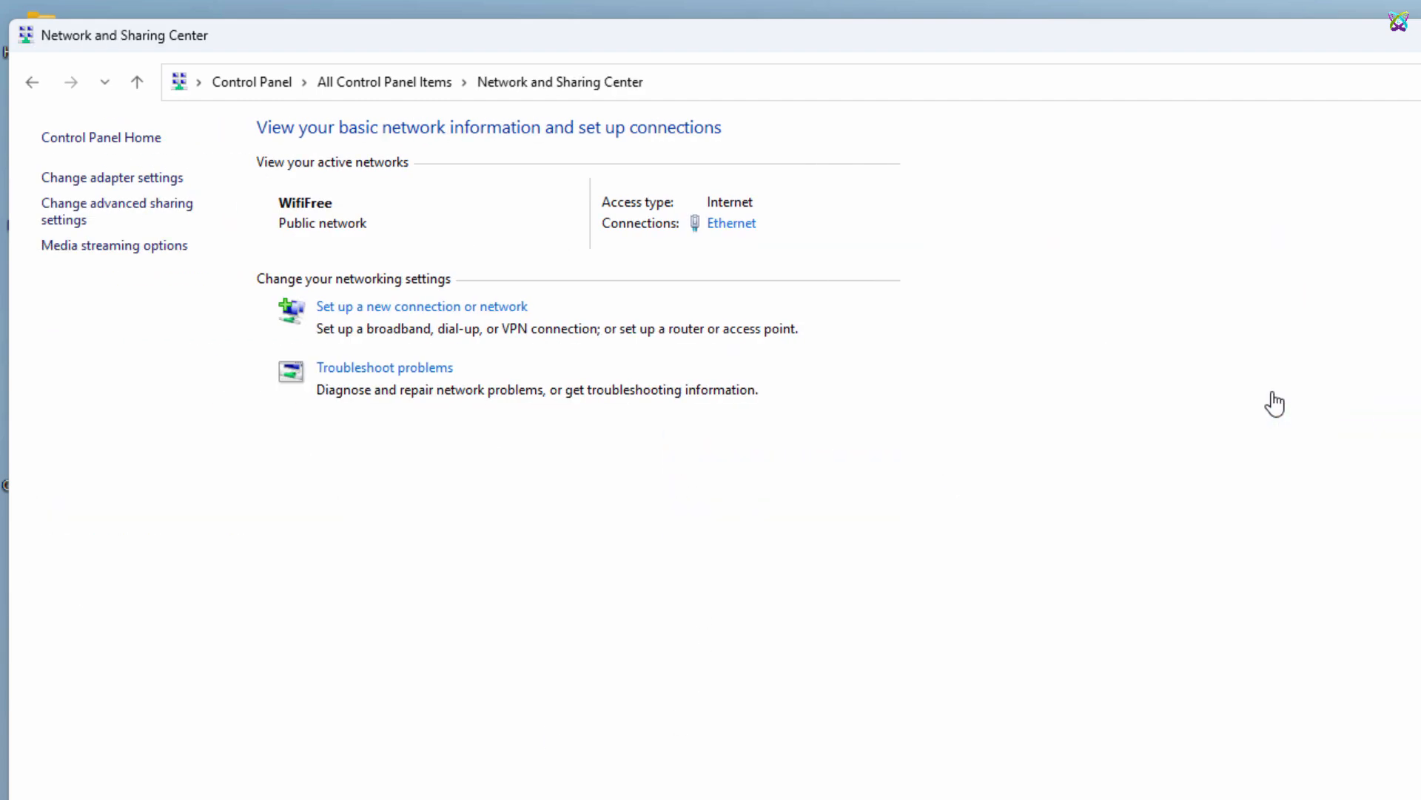
click(146, 180)
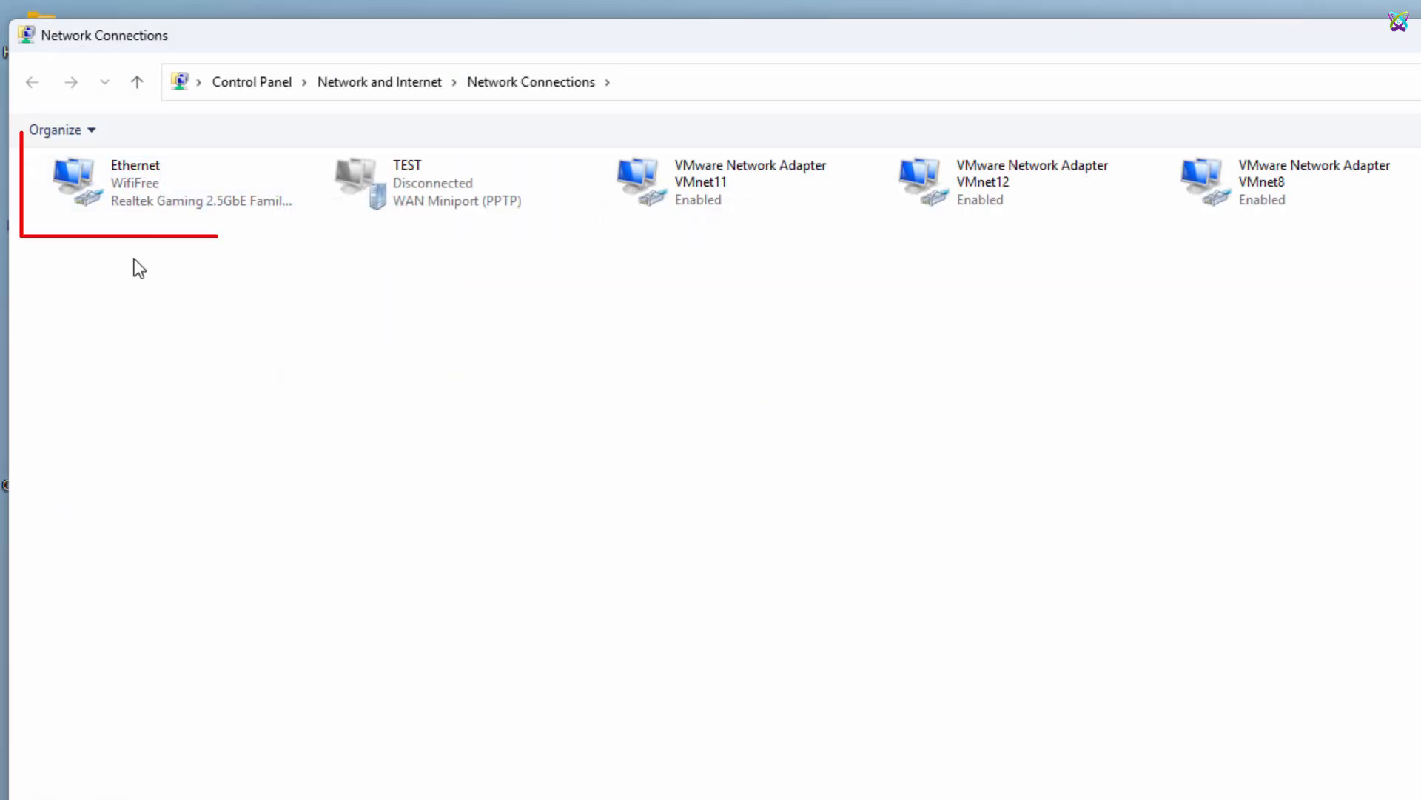
click(86, 231)
click(667, 208)
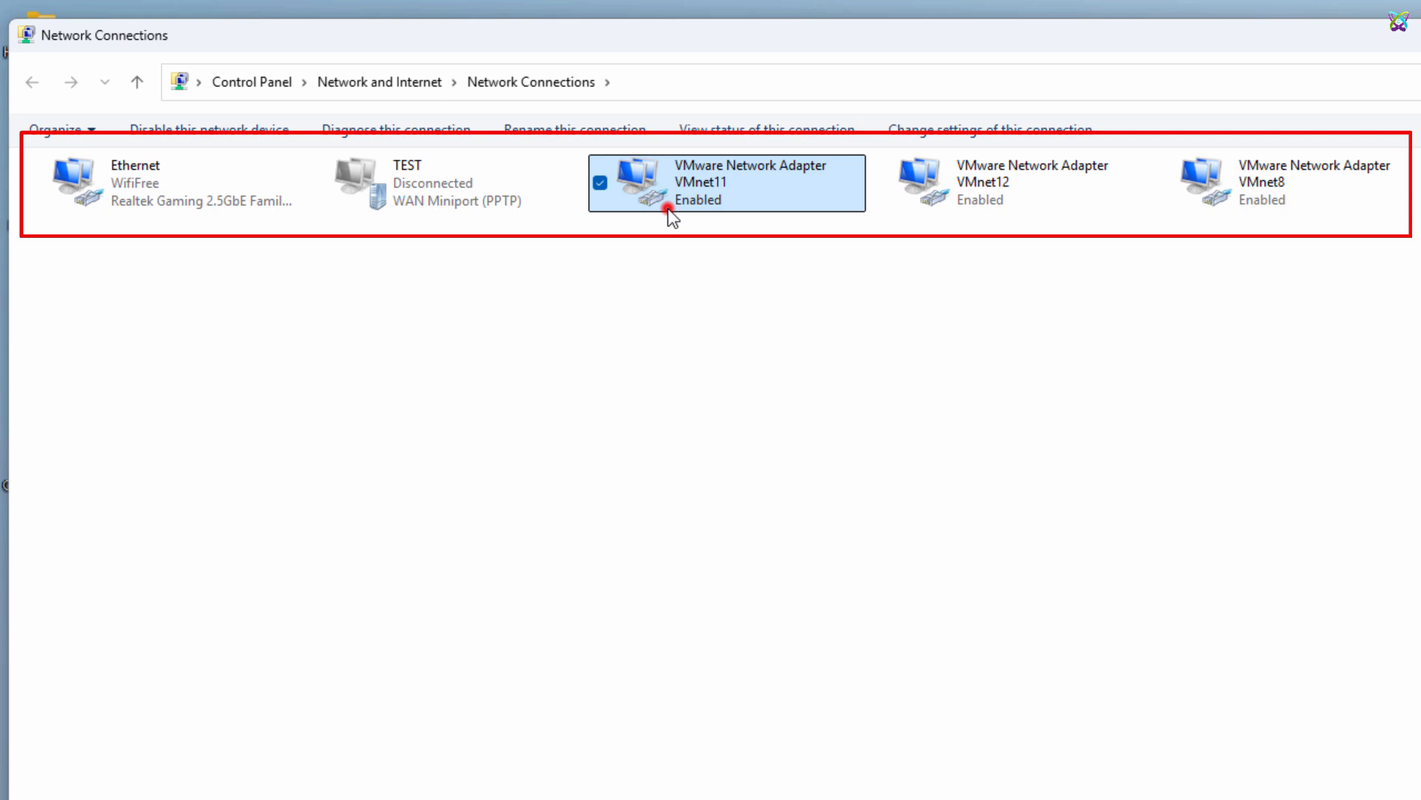
click(979, 206)
click(1225, 189)
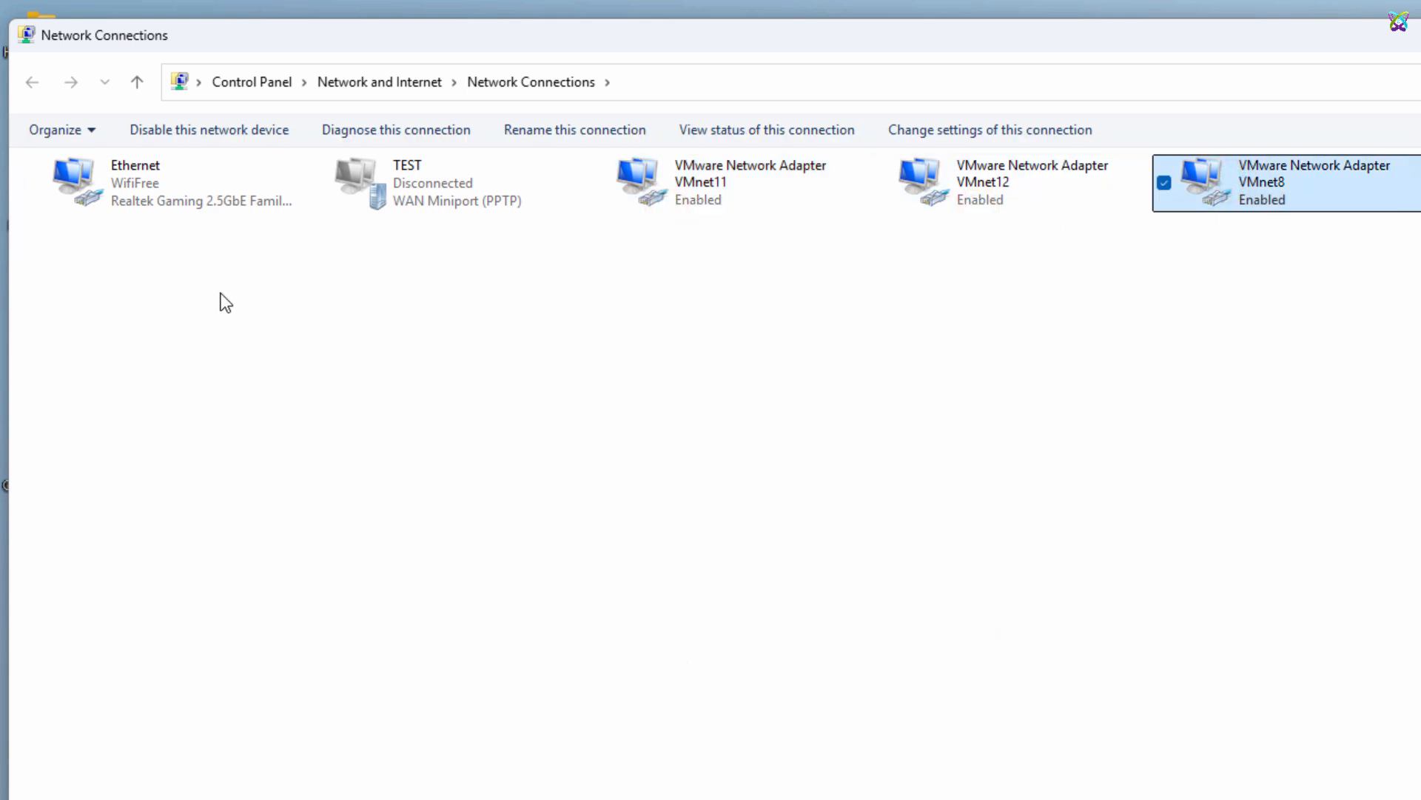
Rename the VMware Network Adapter VMnet11 connection to "VMnet11 - LAN11"
click(706, 206)
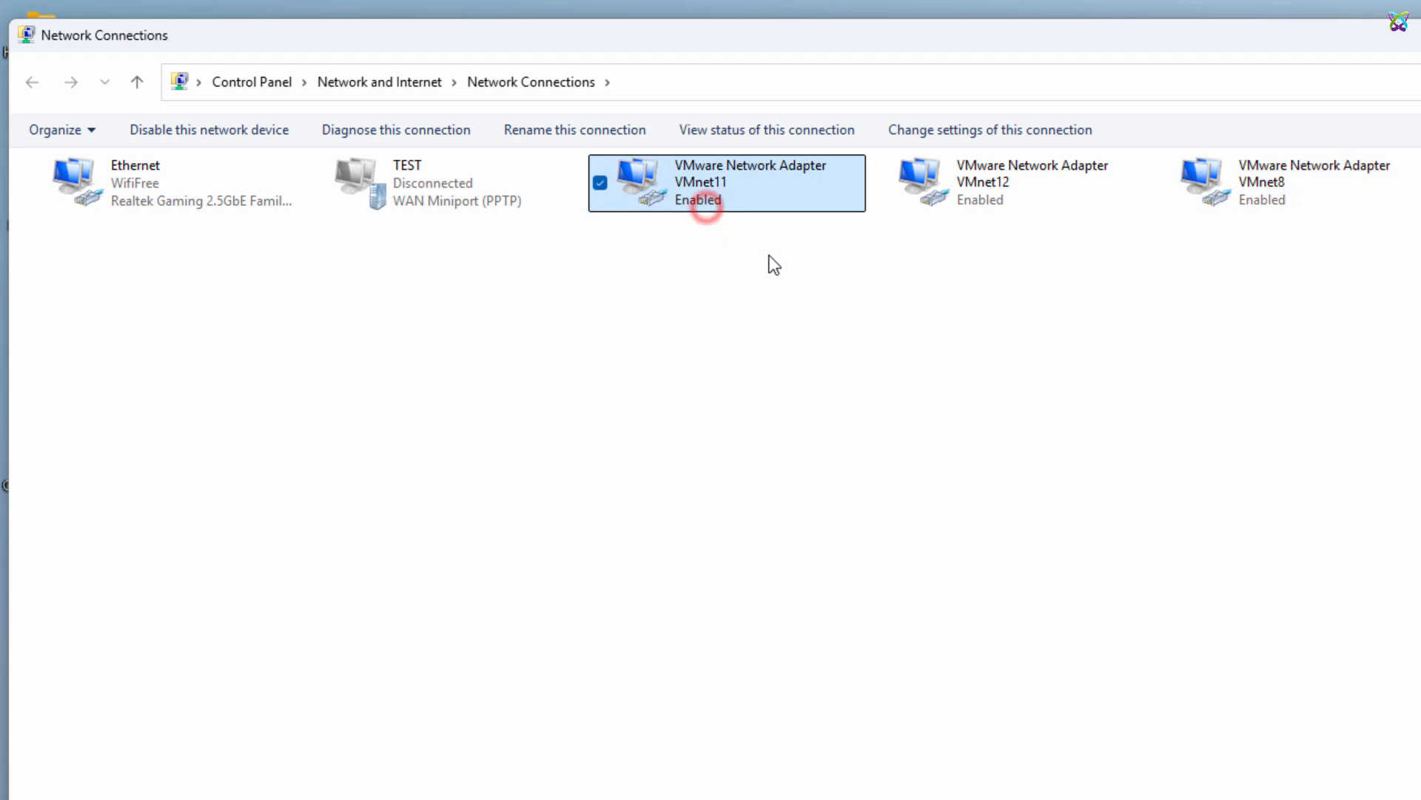
key(F2)
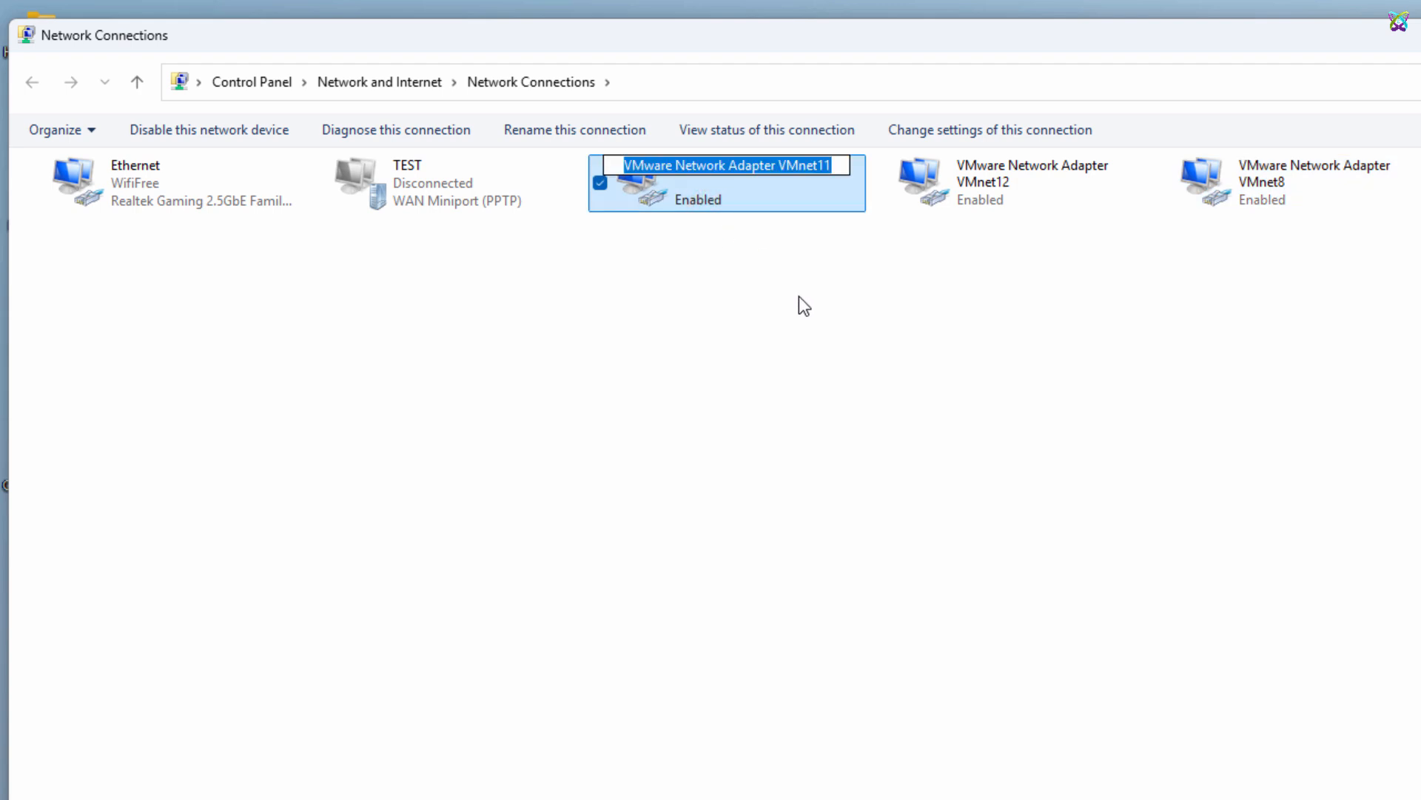
text(VMnet11)
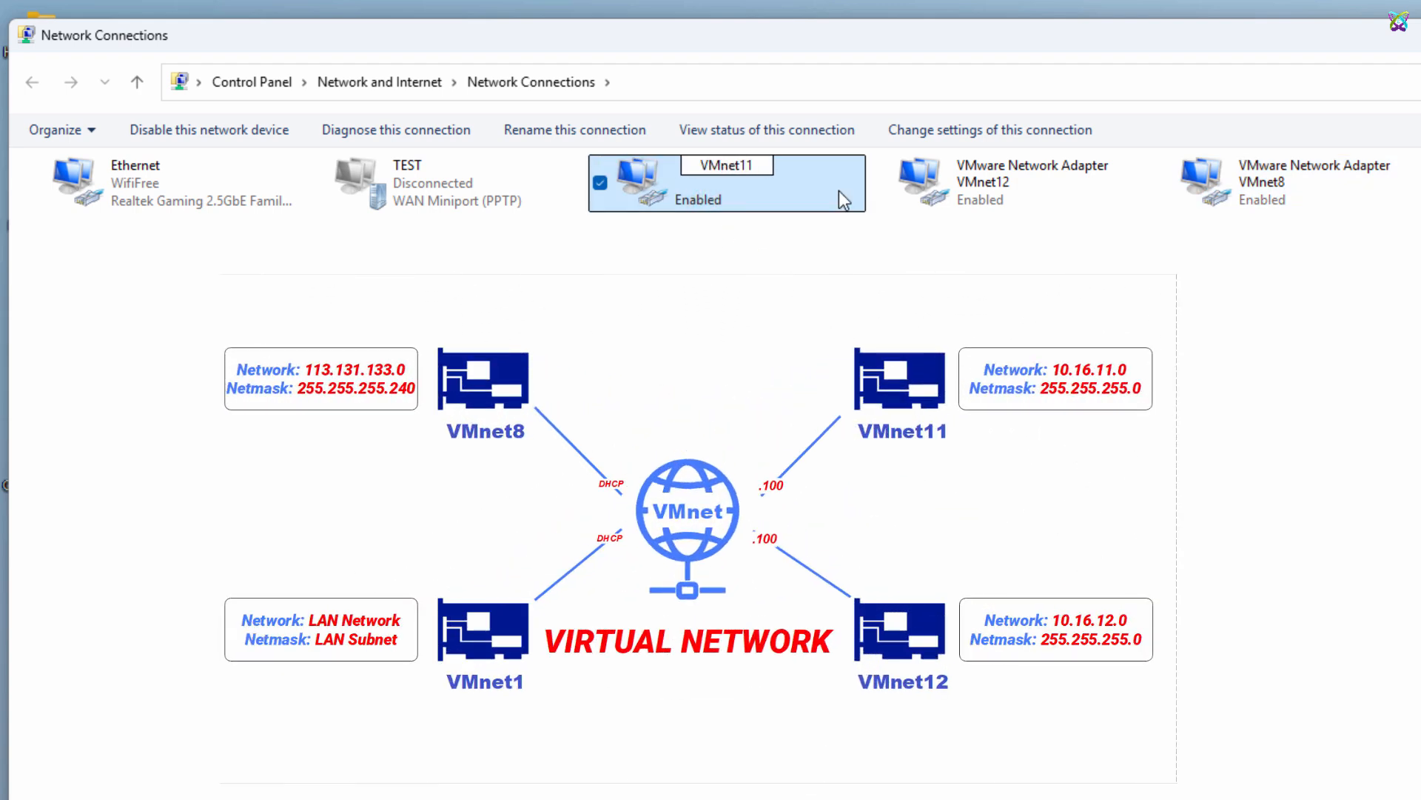
text( - LAN11)
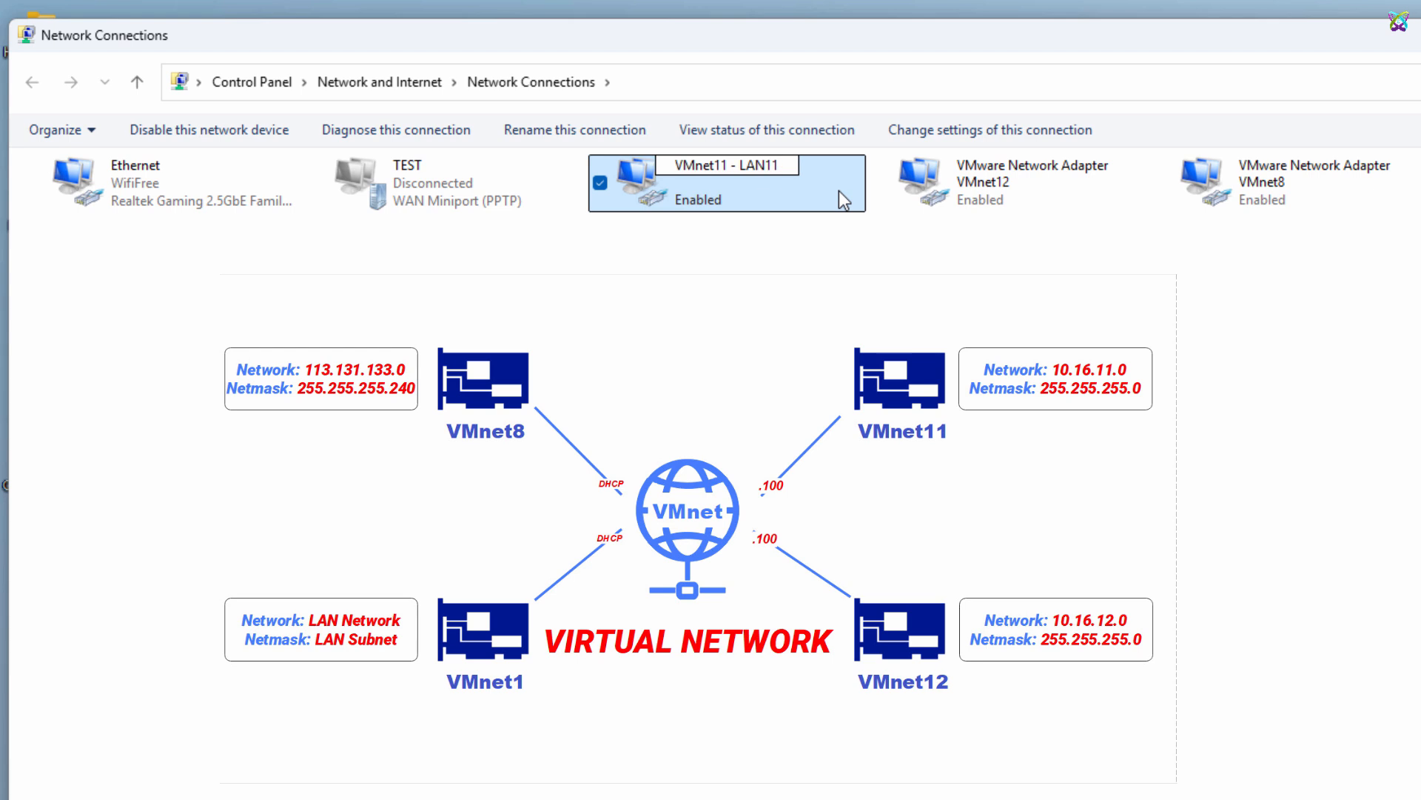
key(Return)
Rename the VMware Network Adapter VMnet12 connection to "VMnet12 - LAN12"
click(1032, 199)
key(F2)
text(VM)
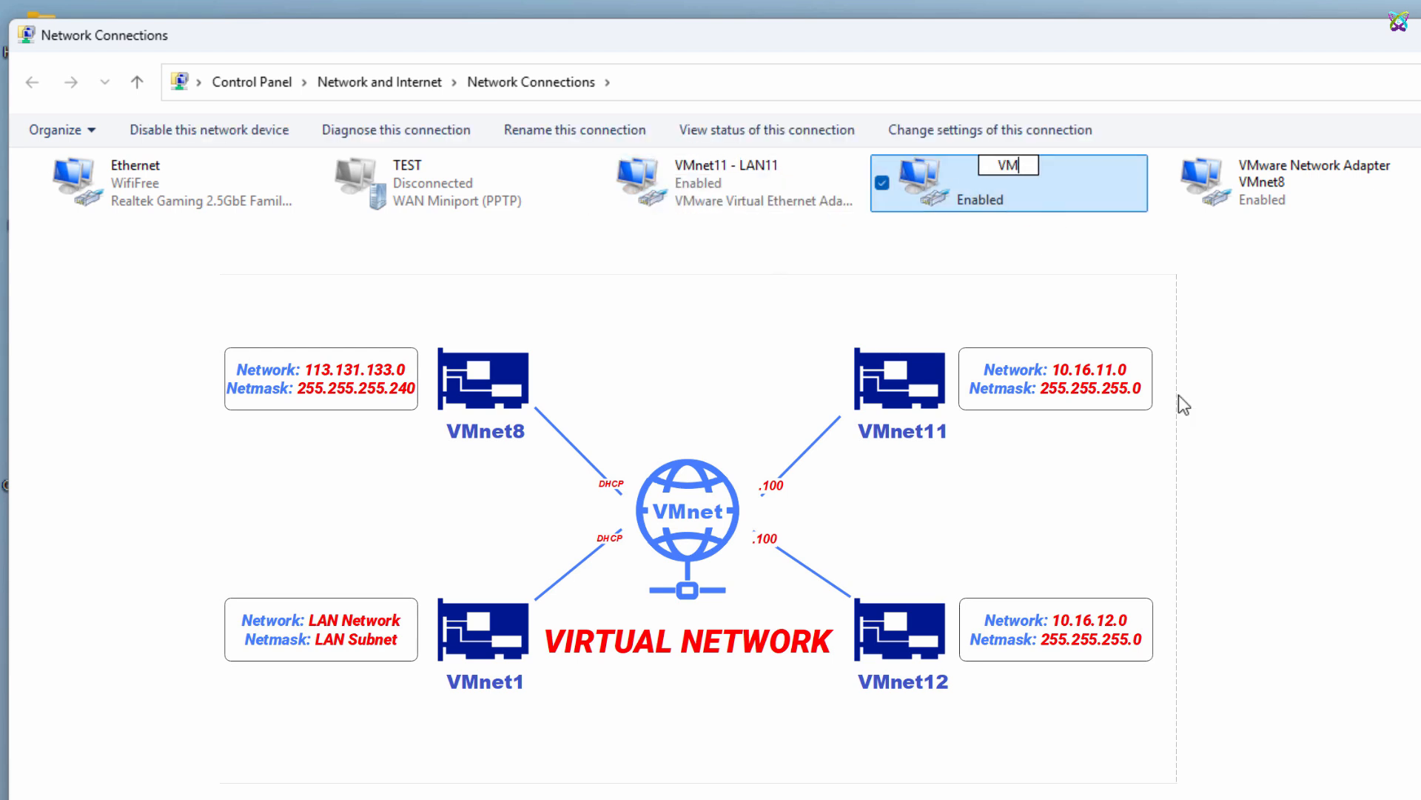
text(net12 - LAN12)
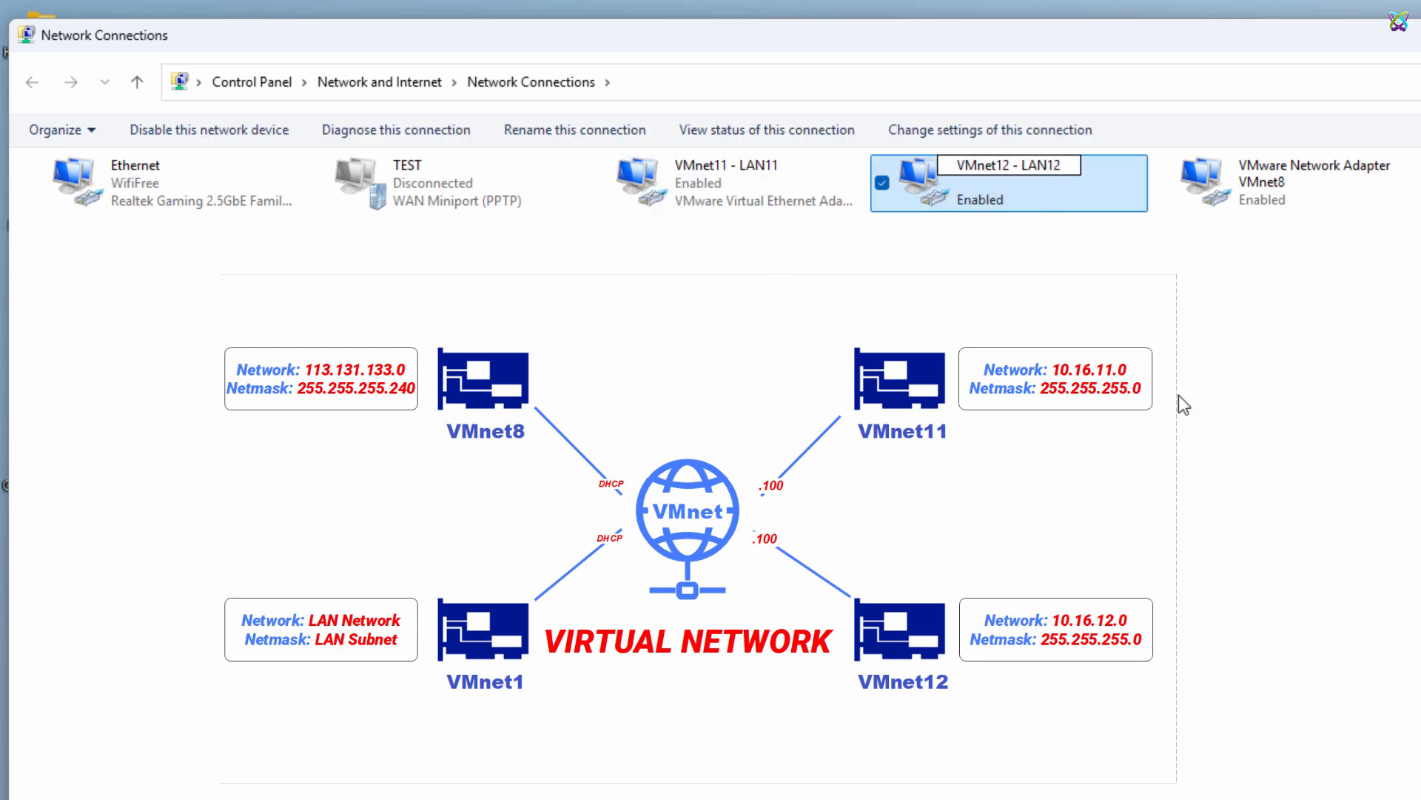
click(1179, 396)
Rename the VMware Network Adapter VMnet8 connection to "VMnet8 - WAN1"
click(1295, 199)
key(F2)
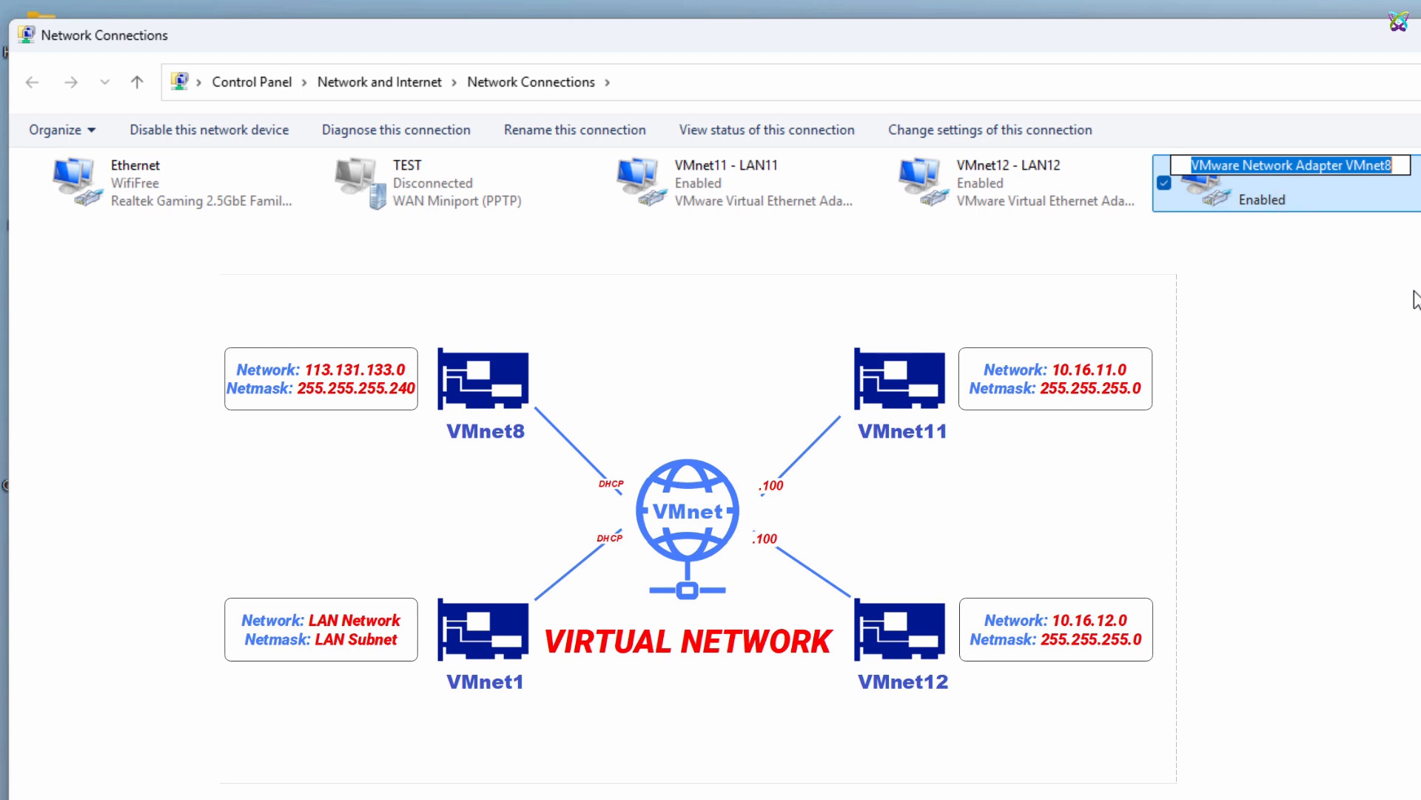
text(VM)
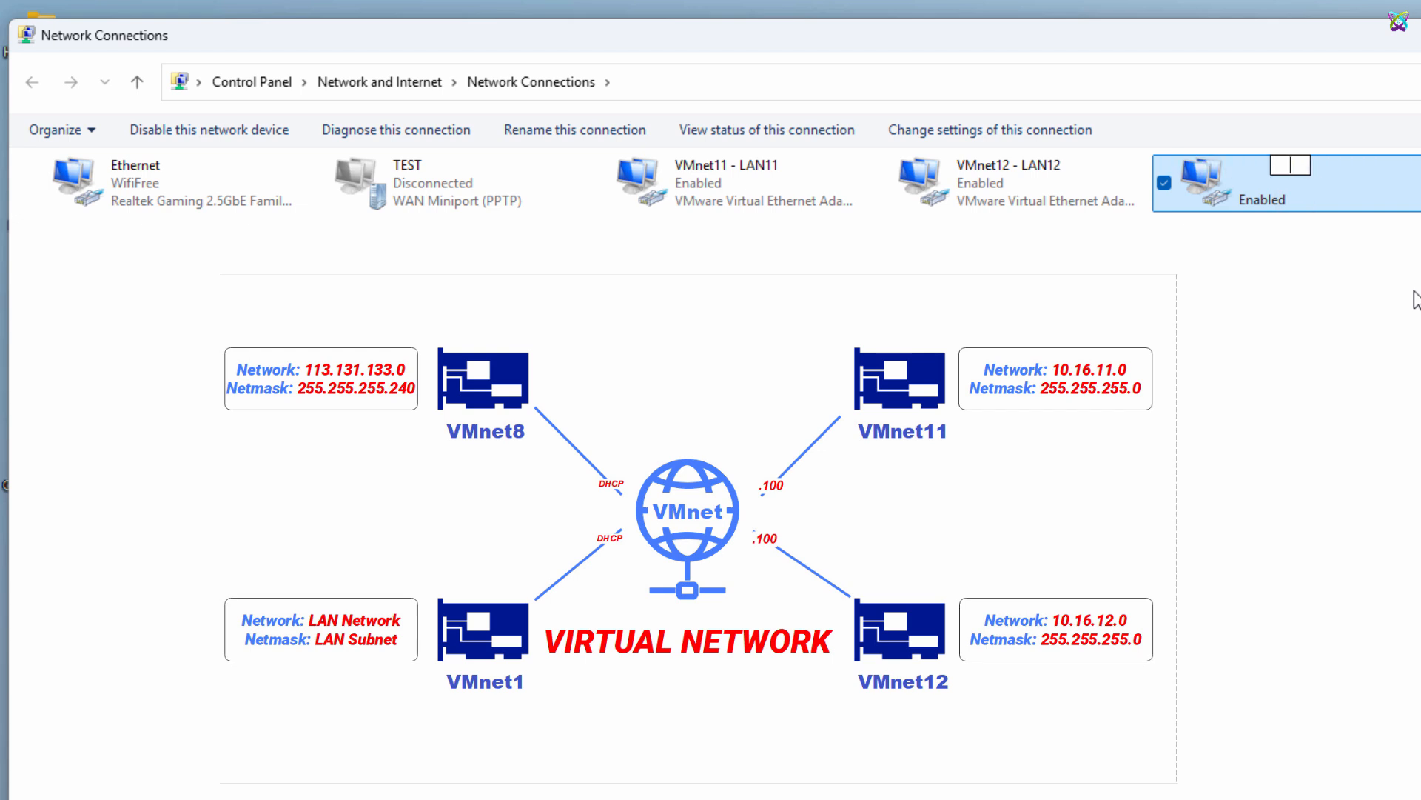
text(net8 - W)
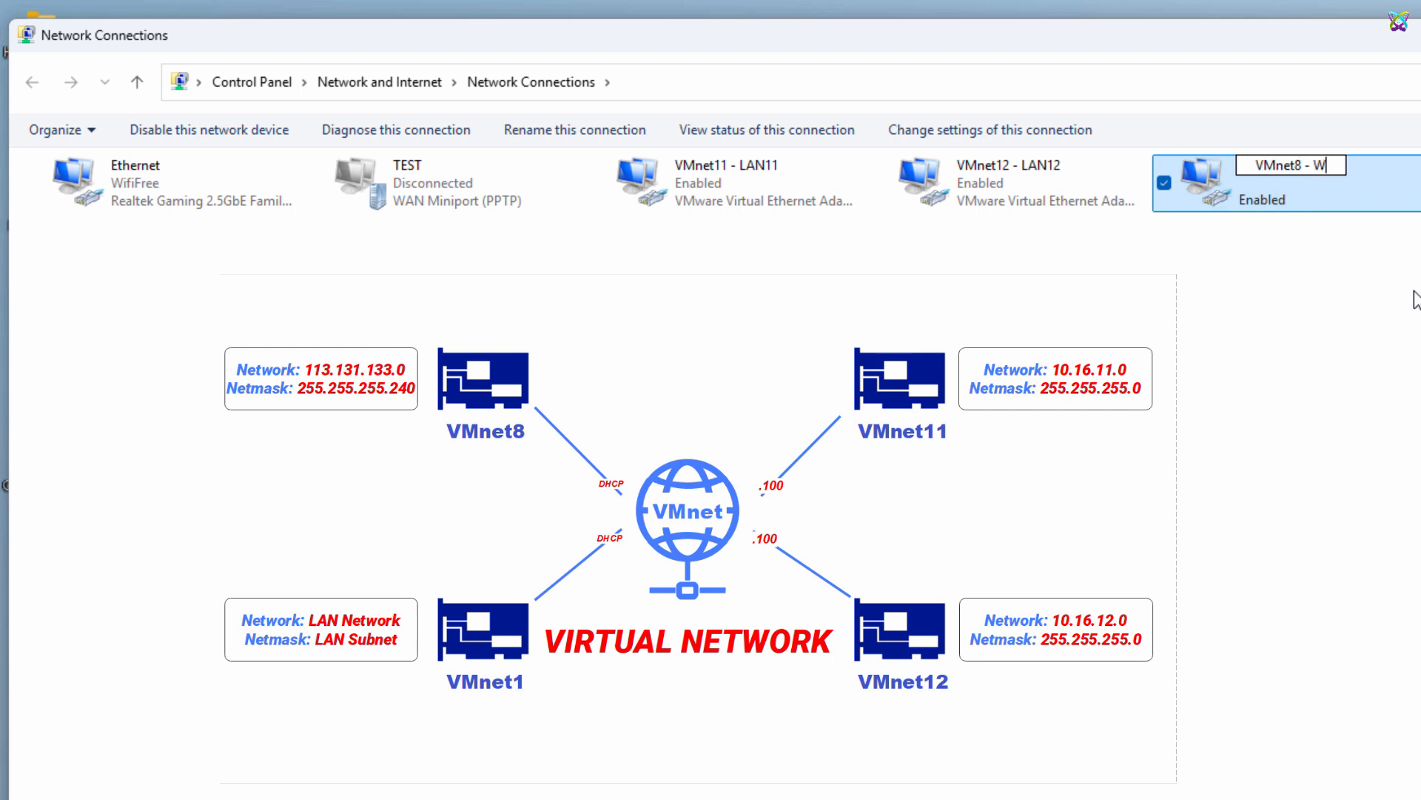
text(AN1)
key(Return)
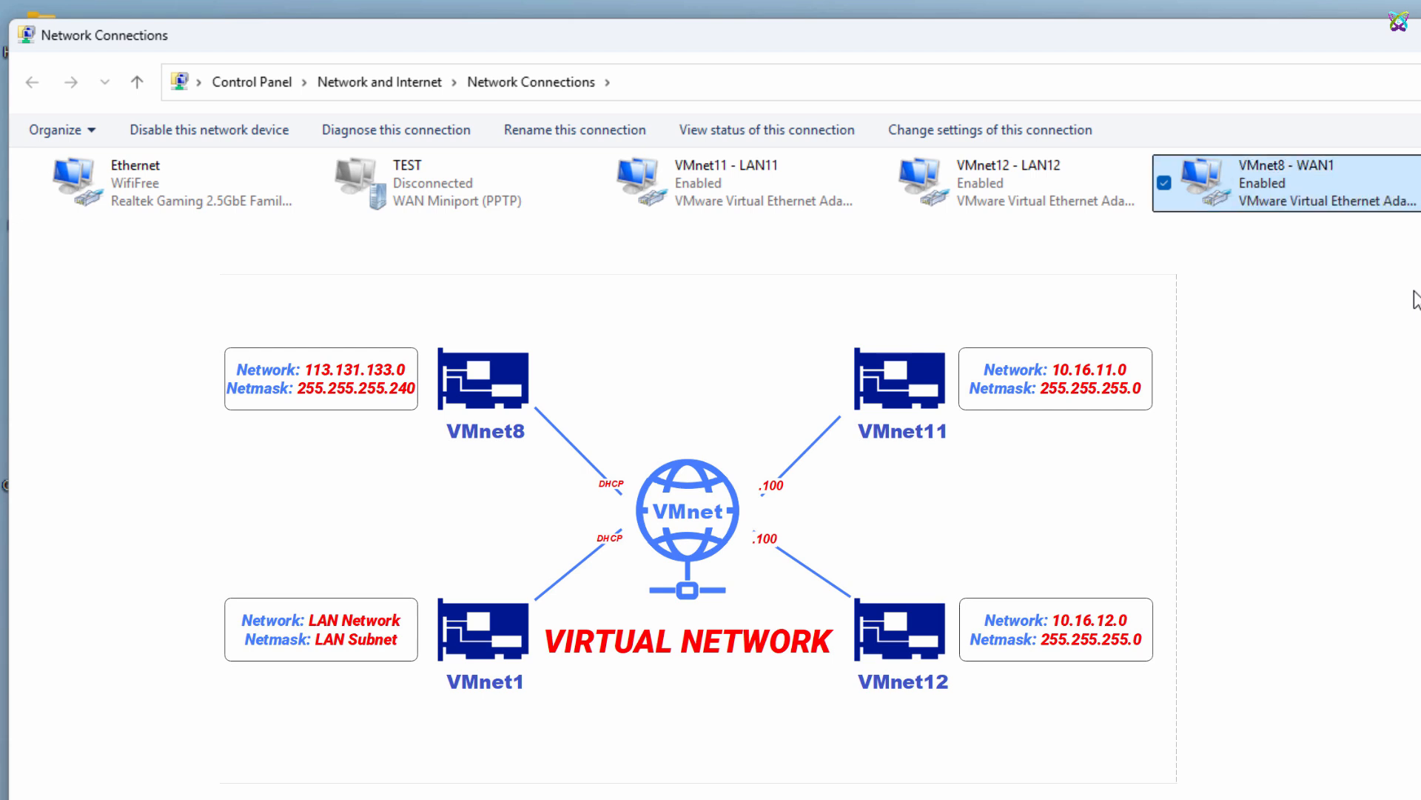
Rename the physical Ethernet connection to "LAN - WAN2"
click(156, 199)
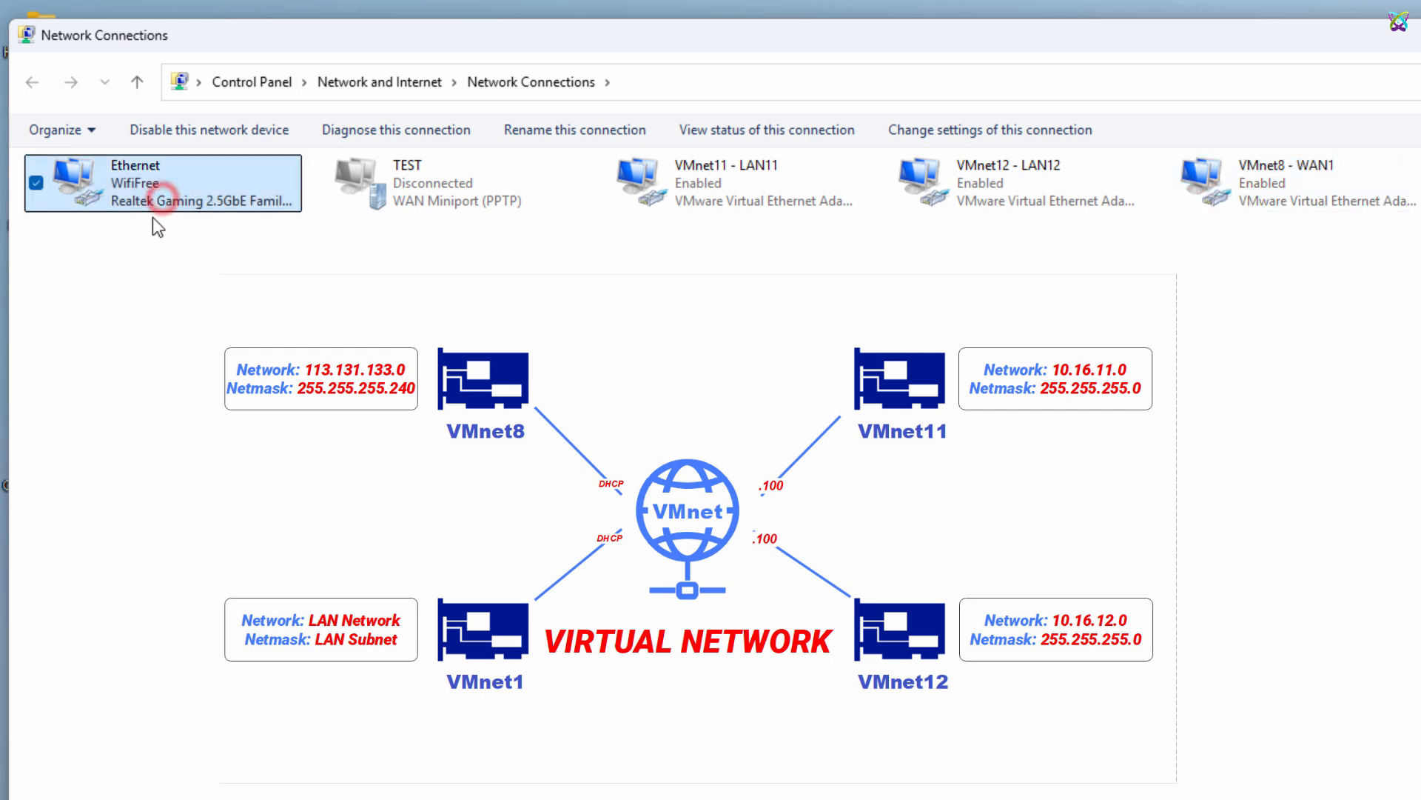
key(F2)
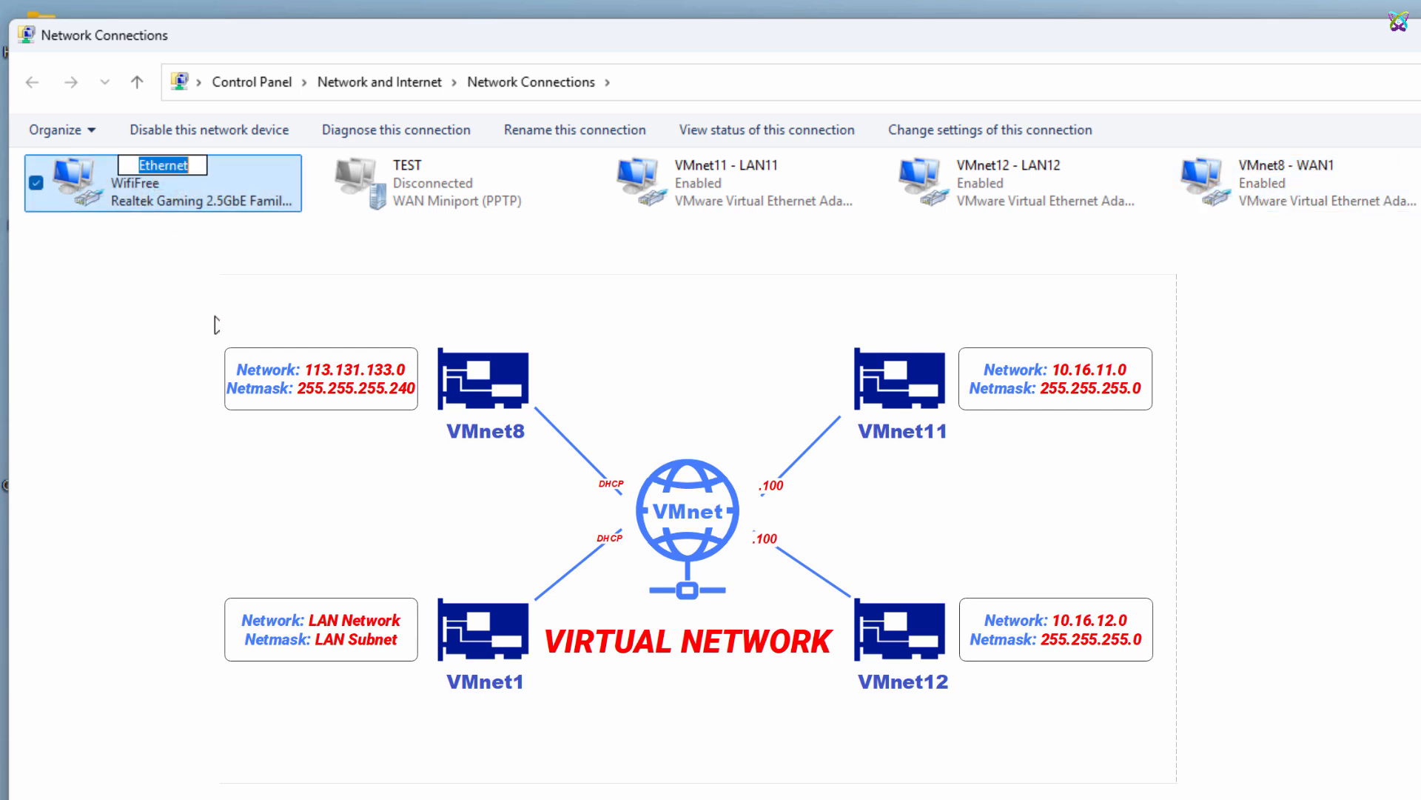
text(LAN - WAN2)
key(Return)
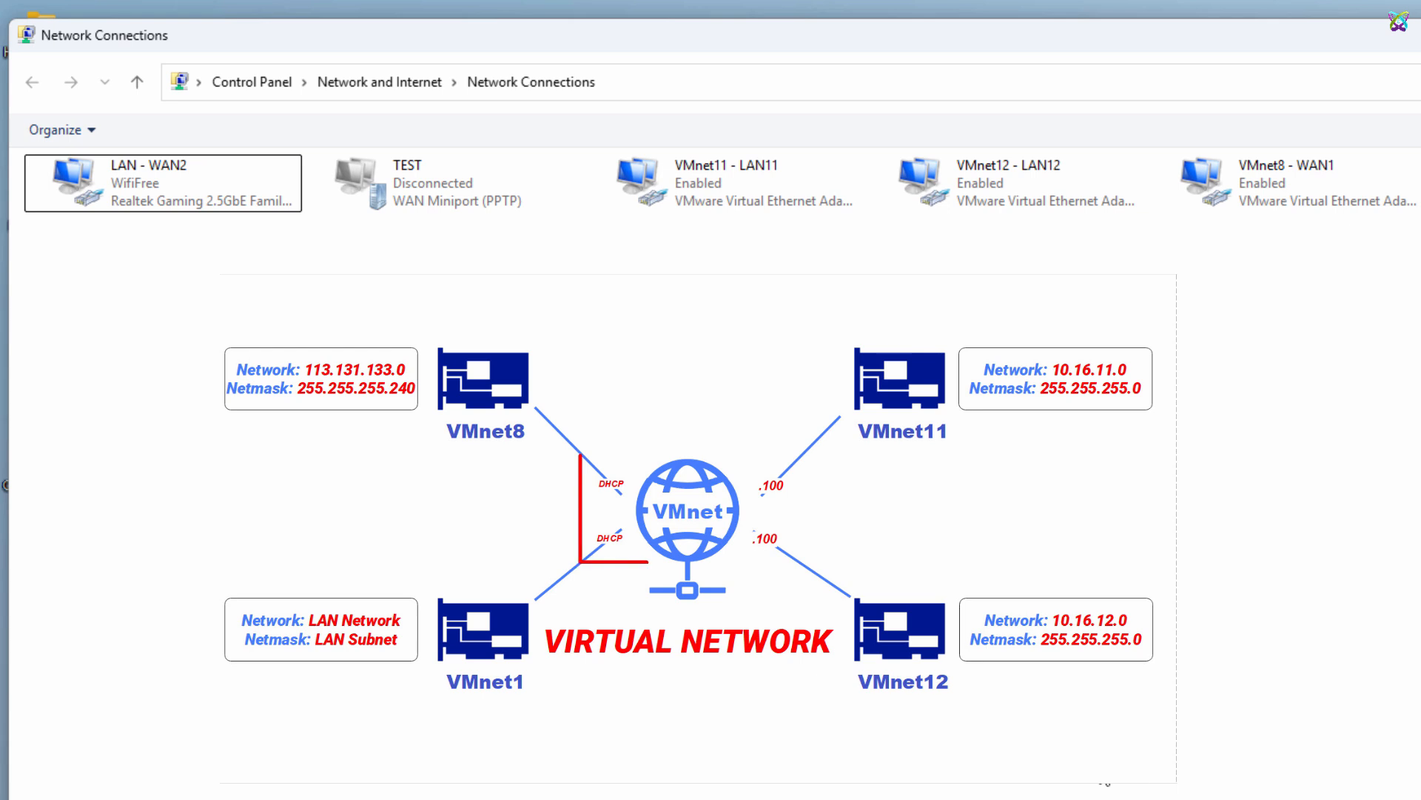
Set the VMnet11 - LAN11 adapter's static IPv4 address to 10.16.11.100 and save its properties
click(177, 192)
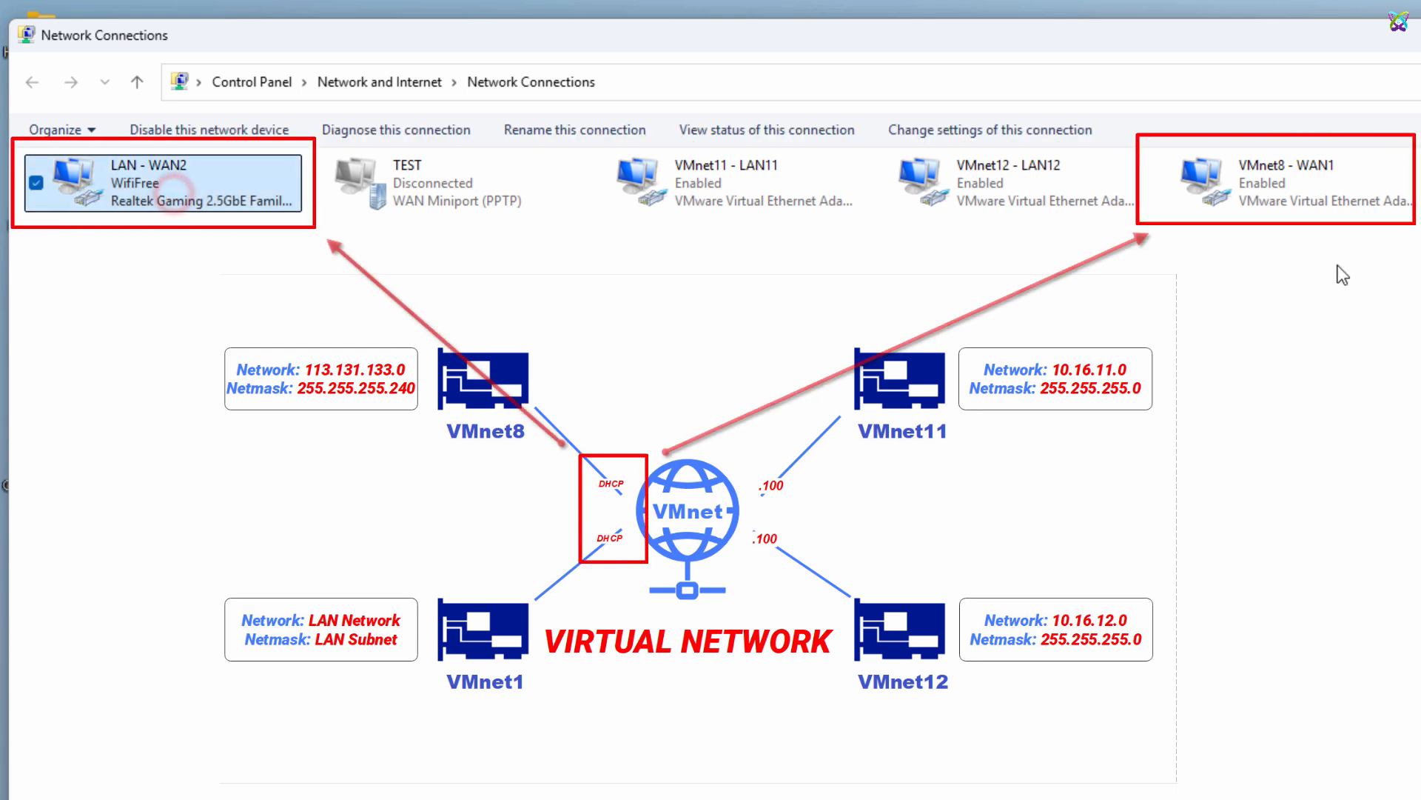
click(1318, 200)
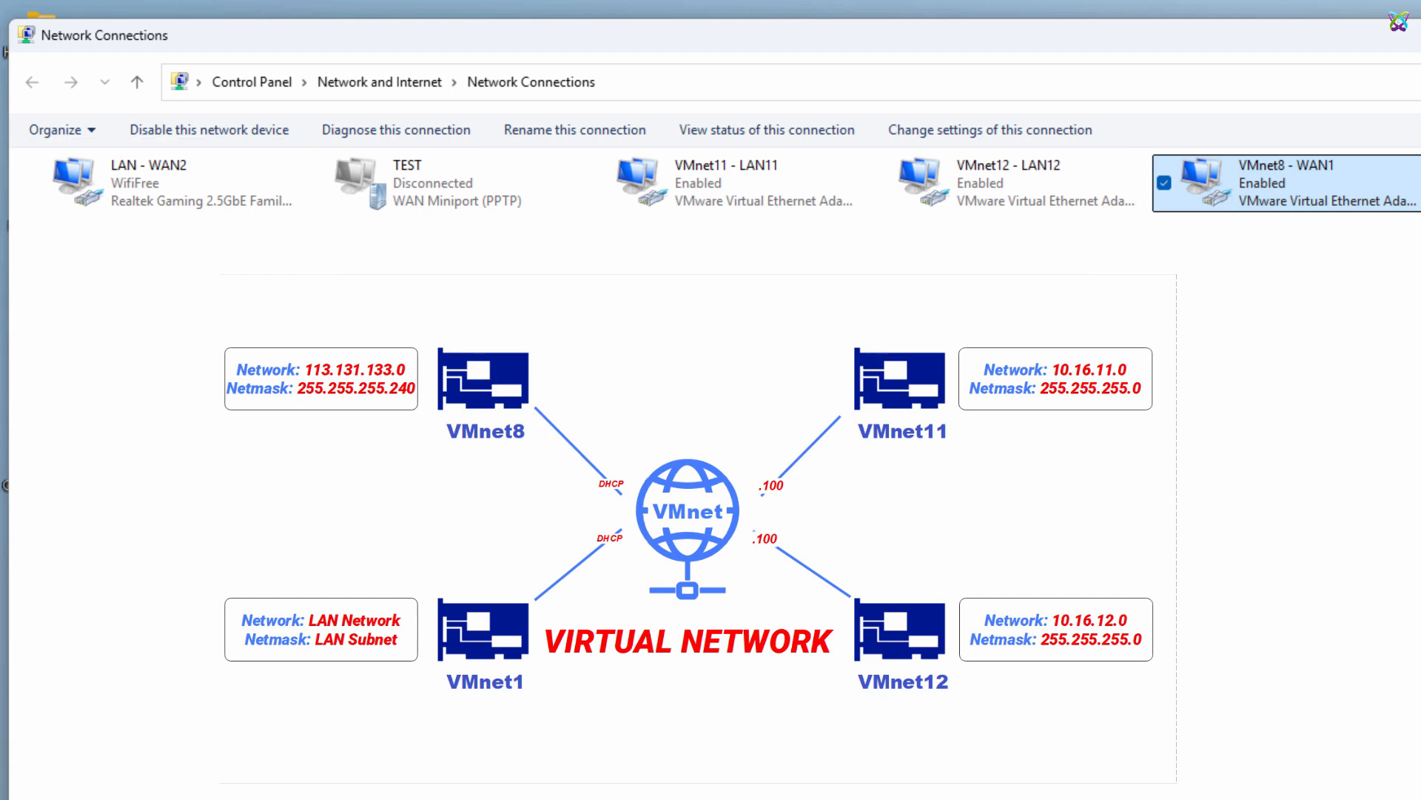
click(689, 194)
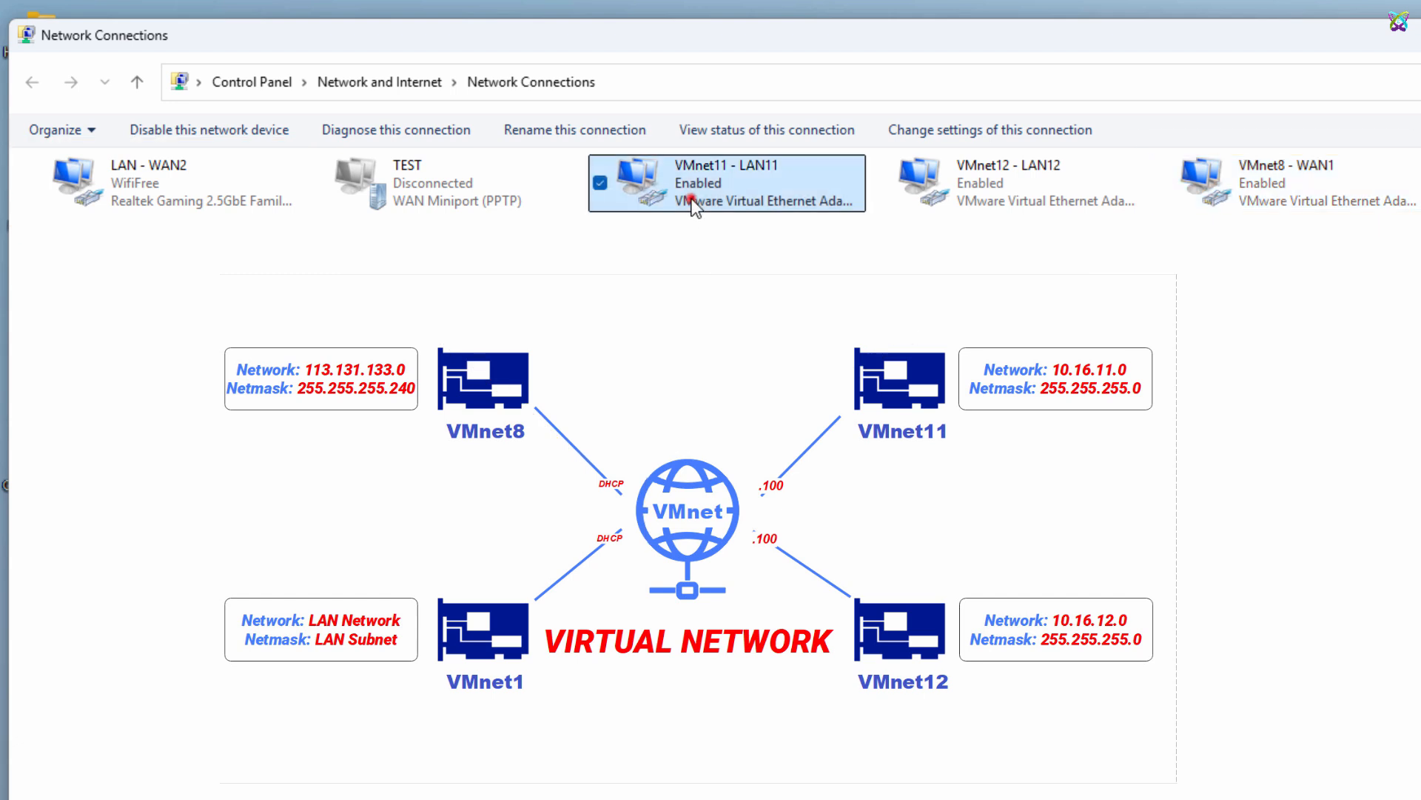
click(1010, 180)
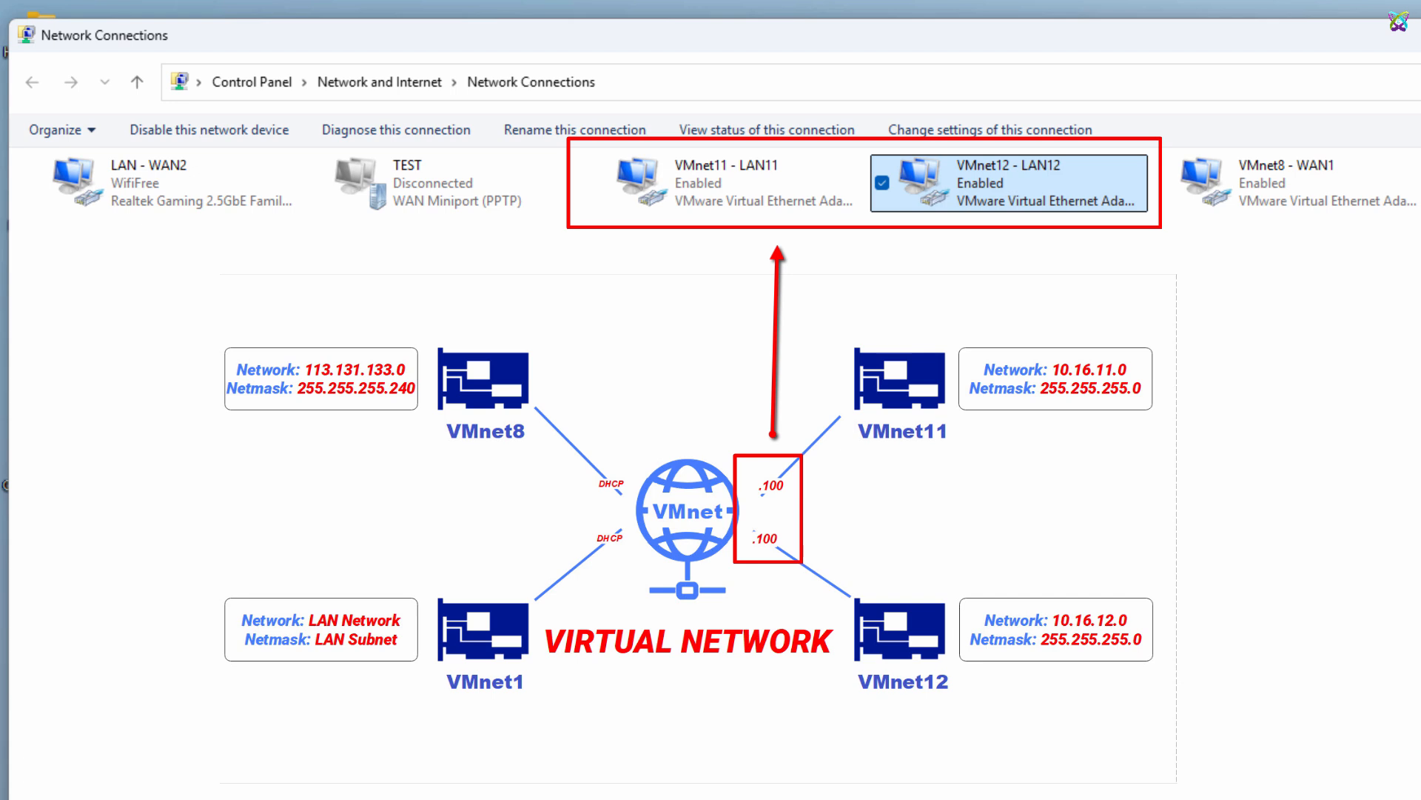
right_click(674, 203)
click(756, 427)
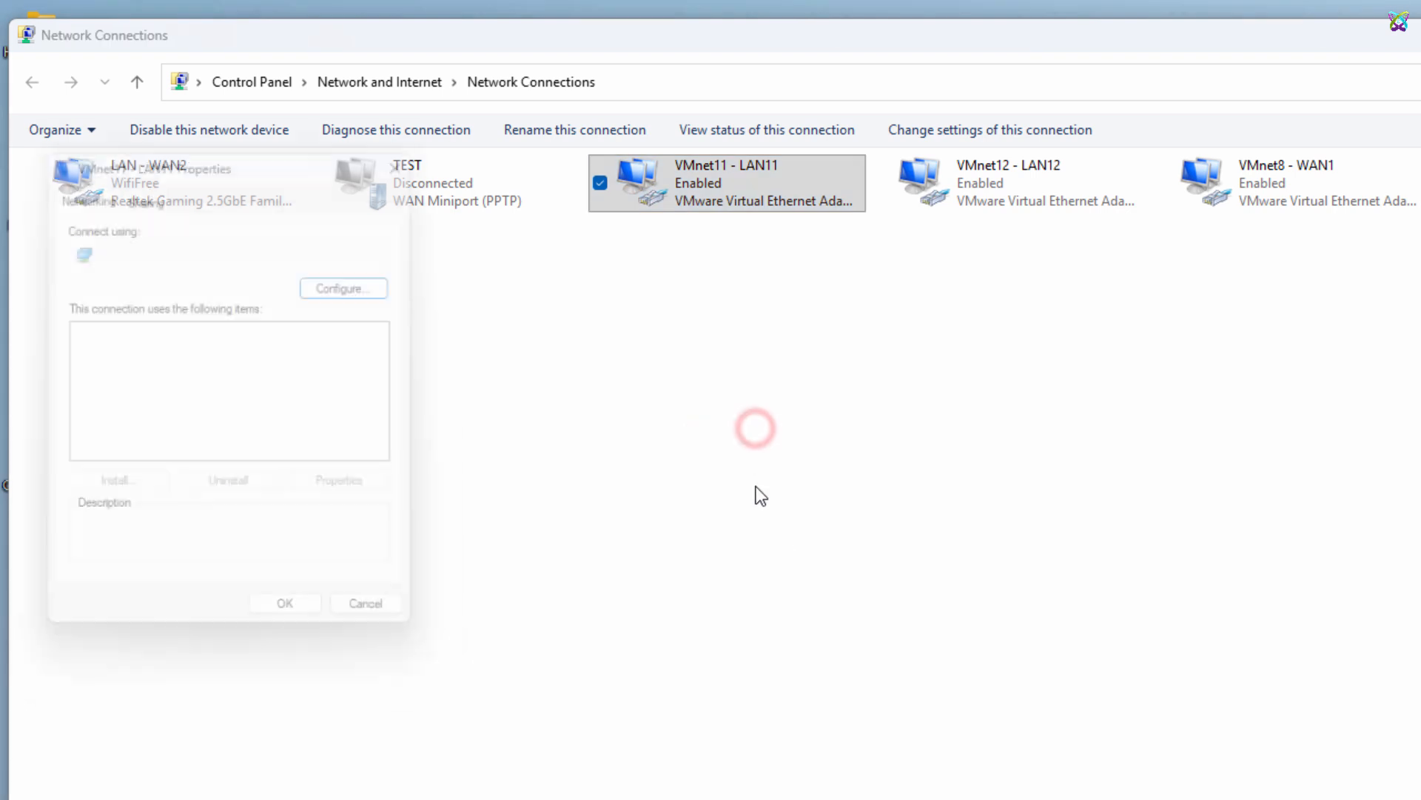
double_click(225, 388)
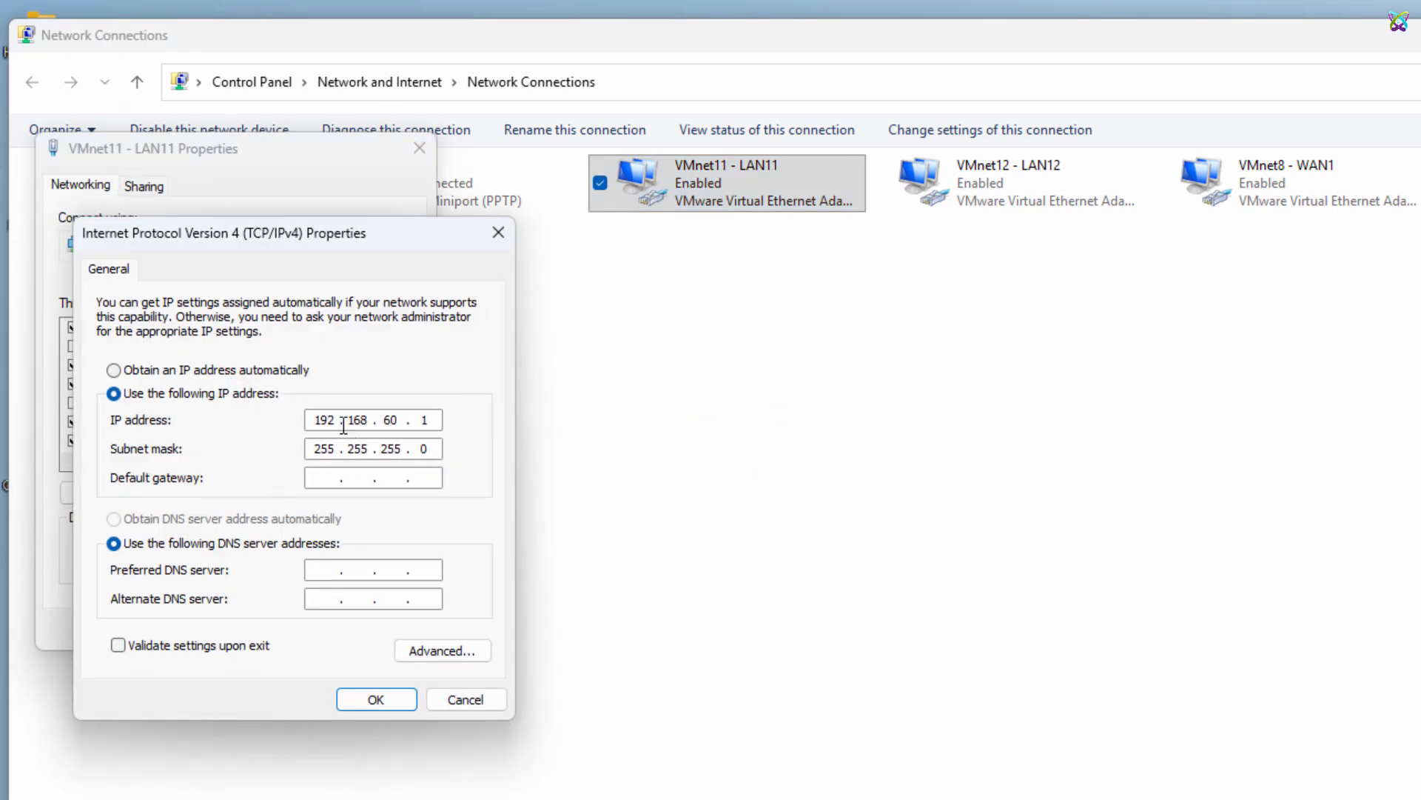
double_click(332, 421)
text(1)
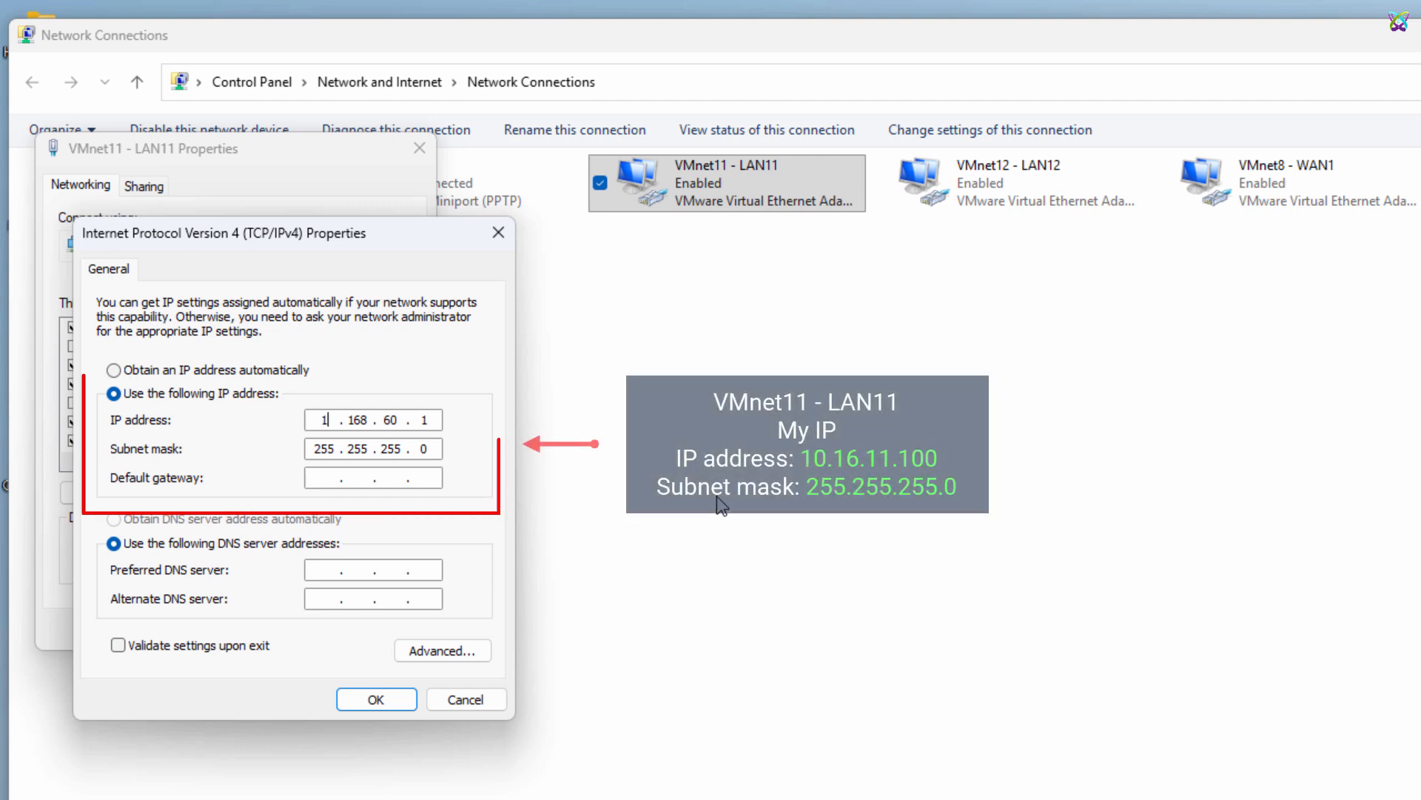
text(0.16.11)
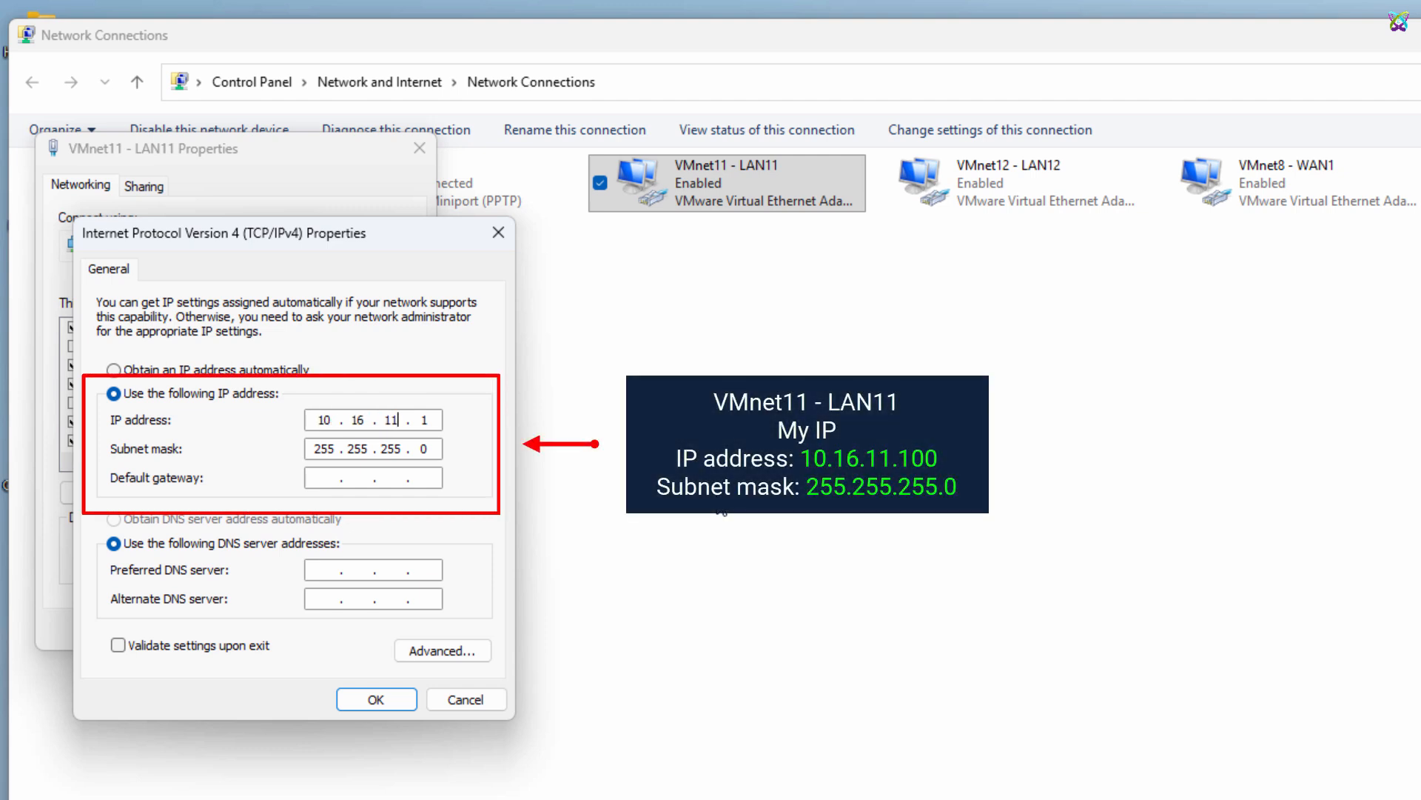
text(.100)
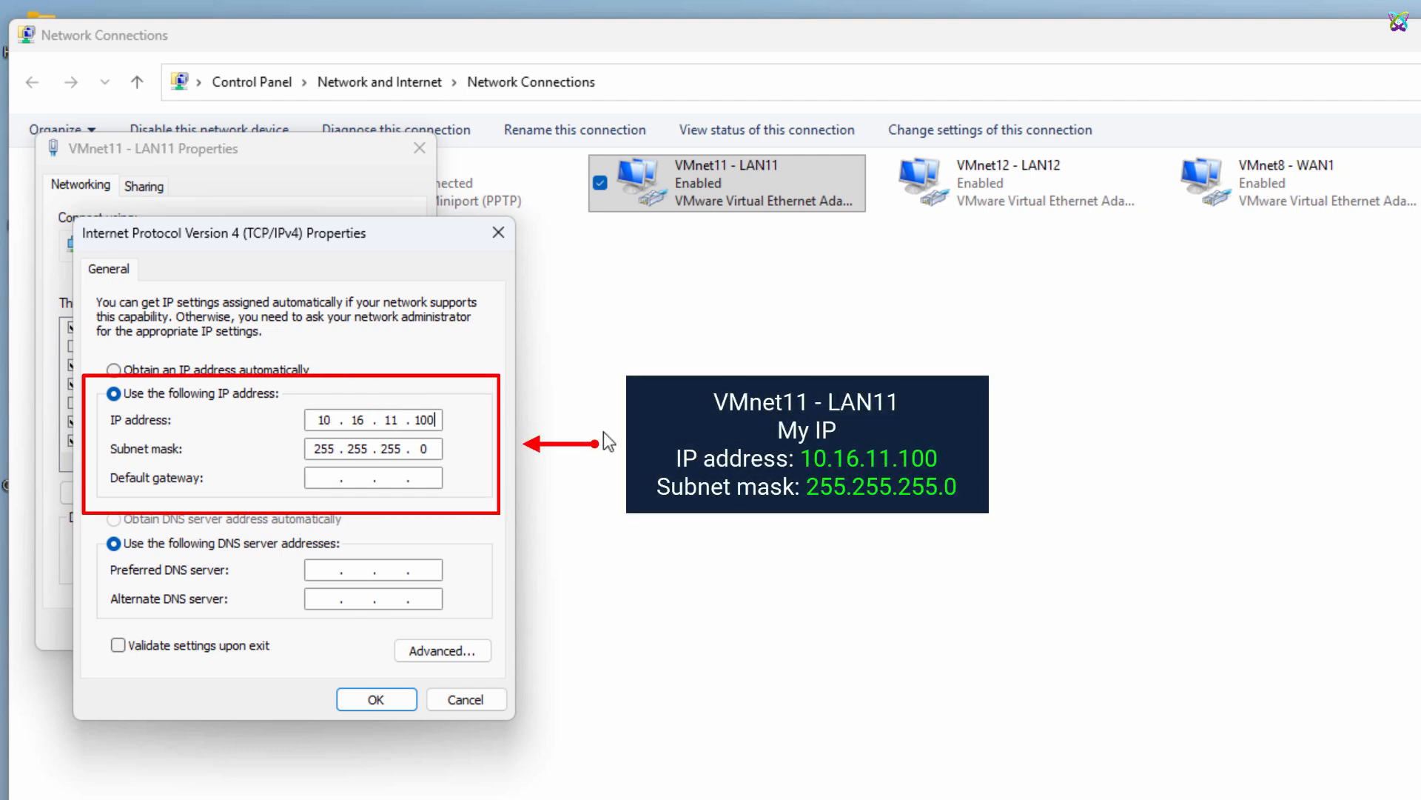
click(379, 699)
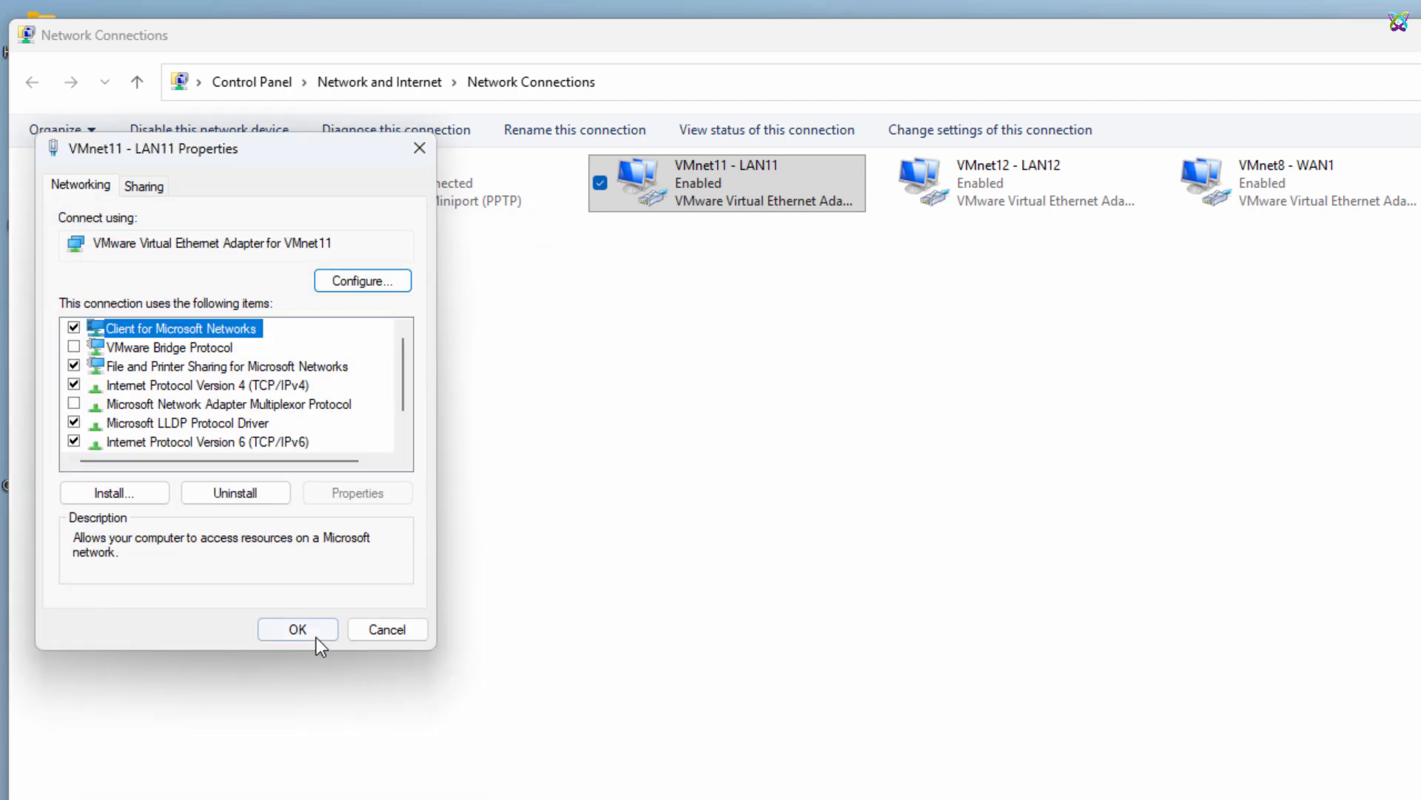
click(298, 630)
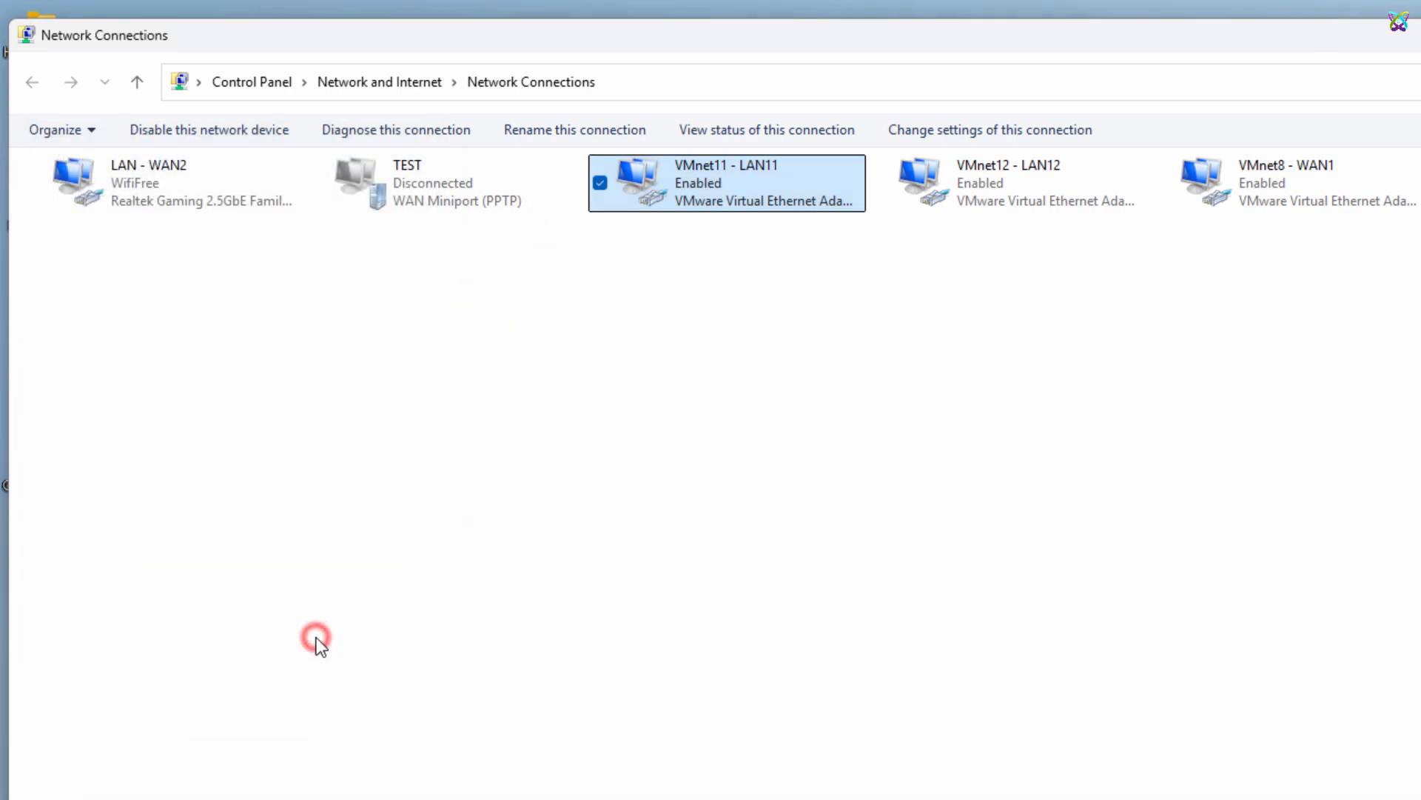
Set the VMnet12 - LAN12 adapter's static IPv4 address to 10.16.12.100 and save its properties
right_click(1036, 191)
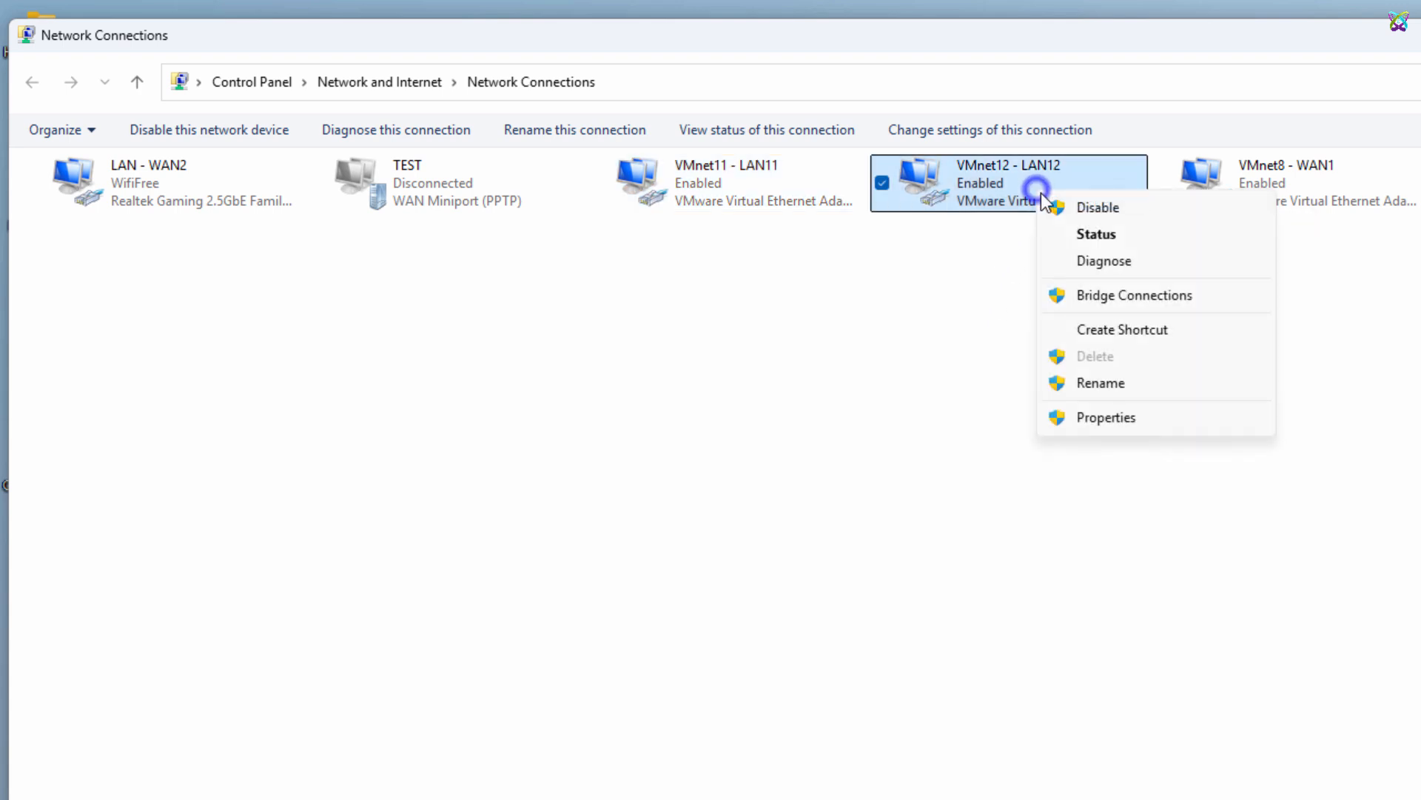
click(1105, 417)
double_click(286, 390)
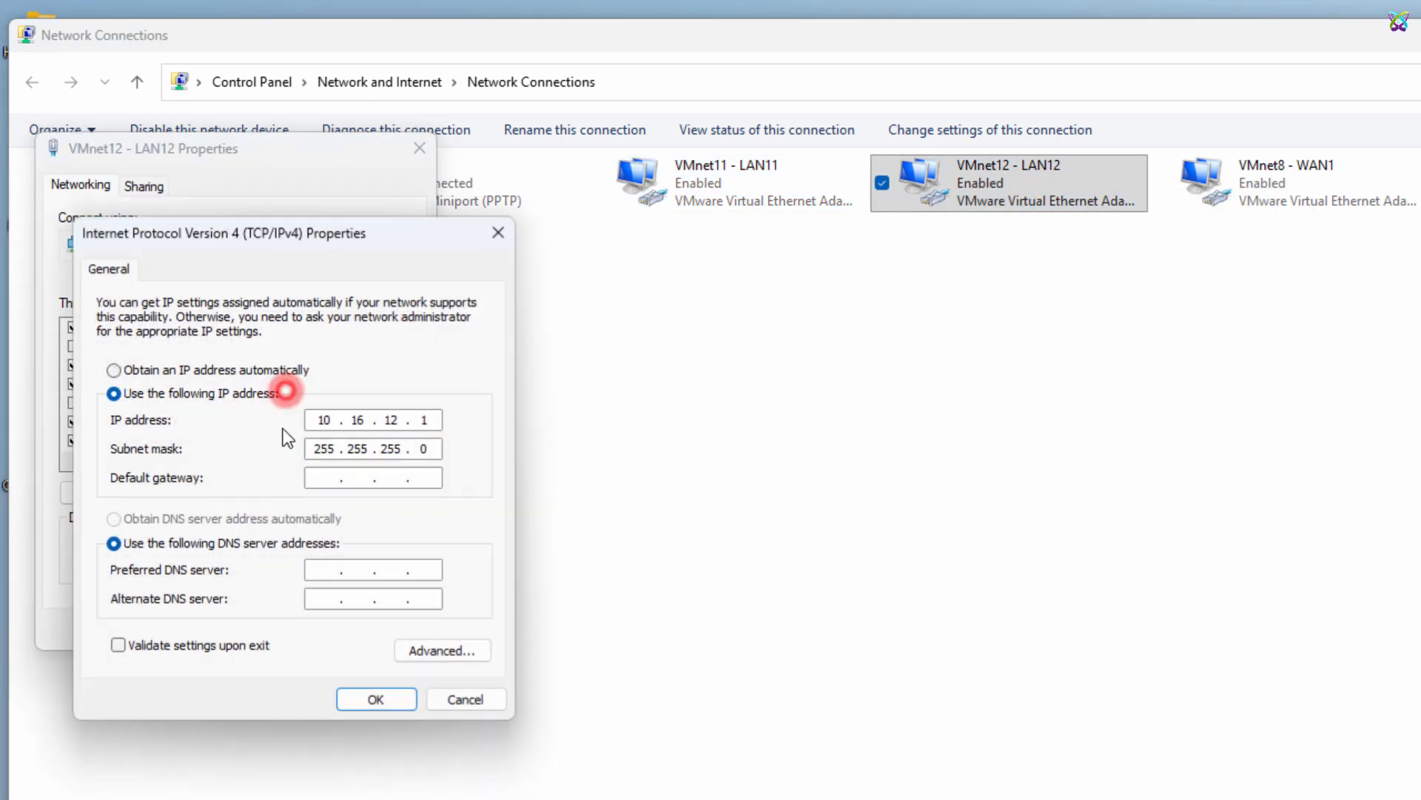
click(424, 420)
text(00)
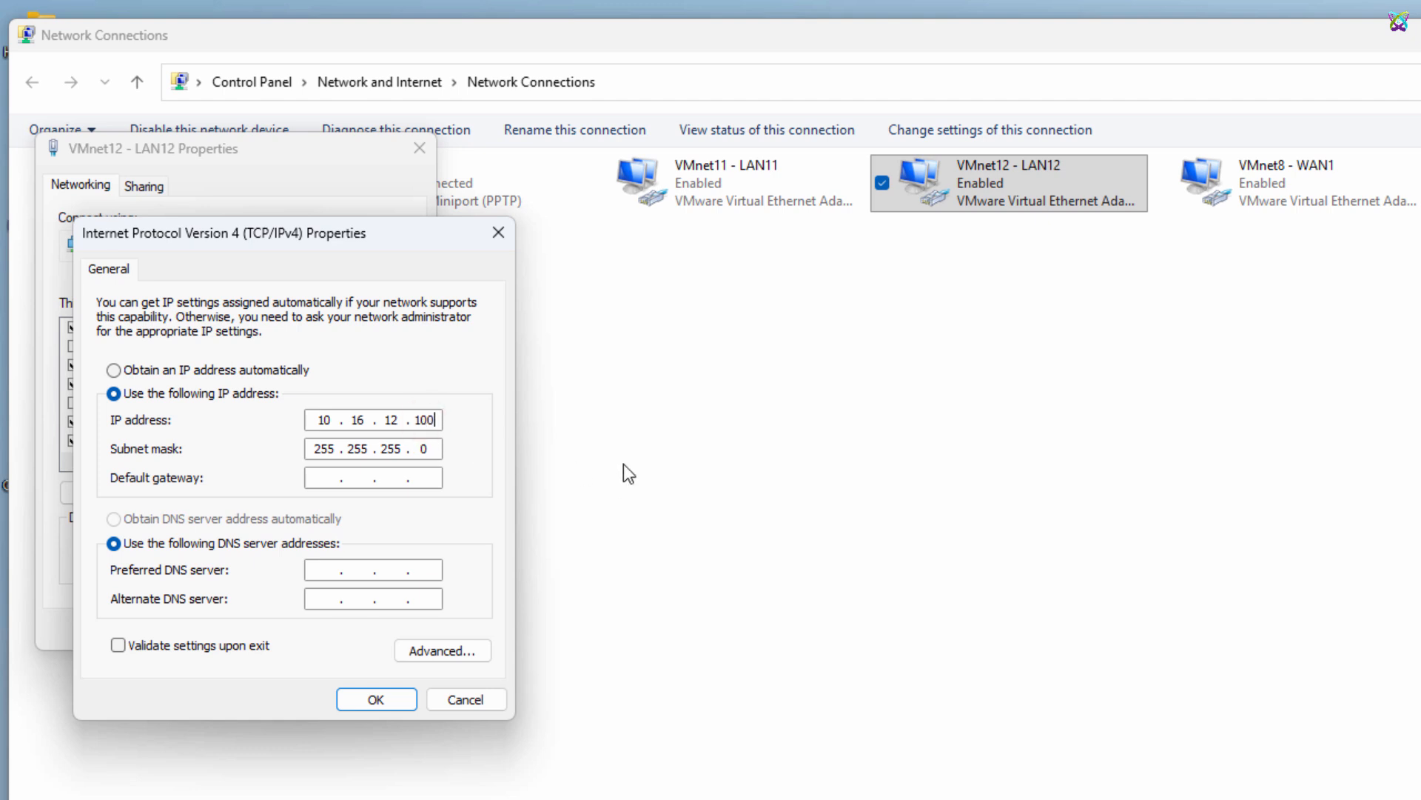
click(405, 703)
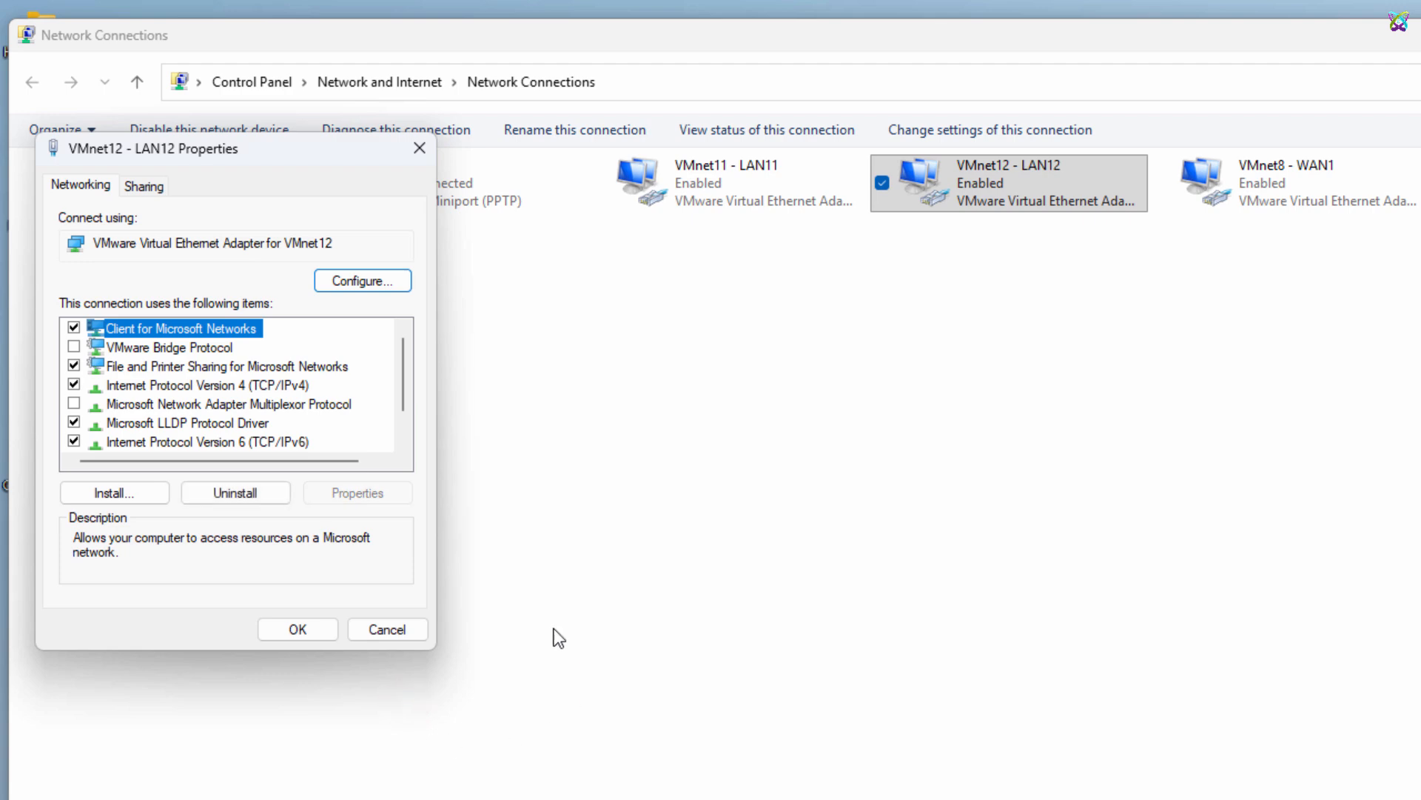
click(303, 623)
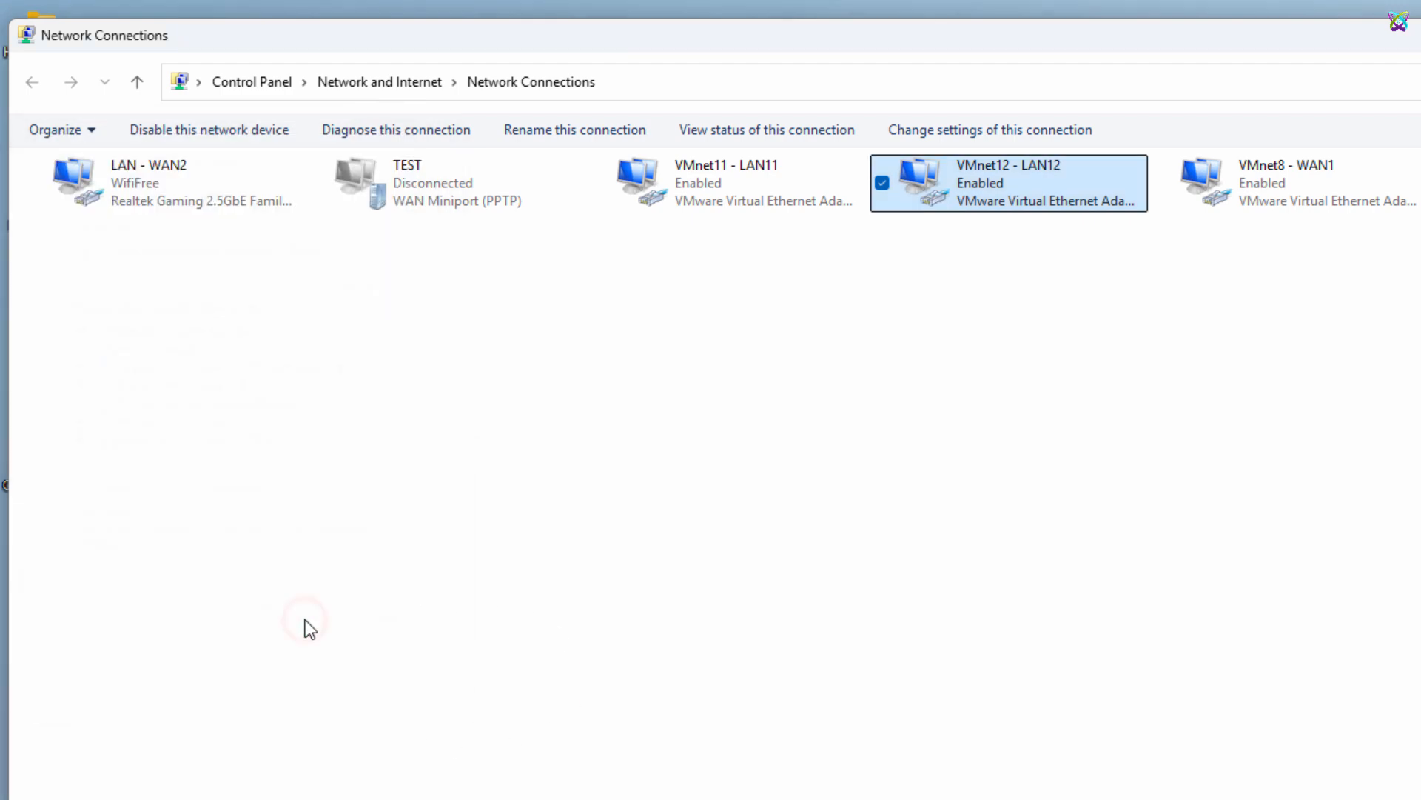